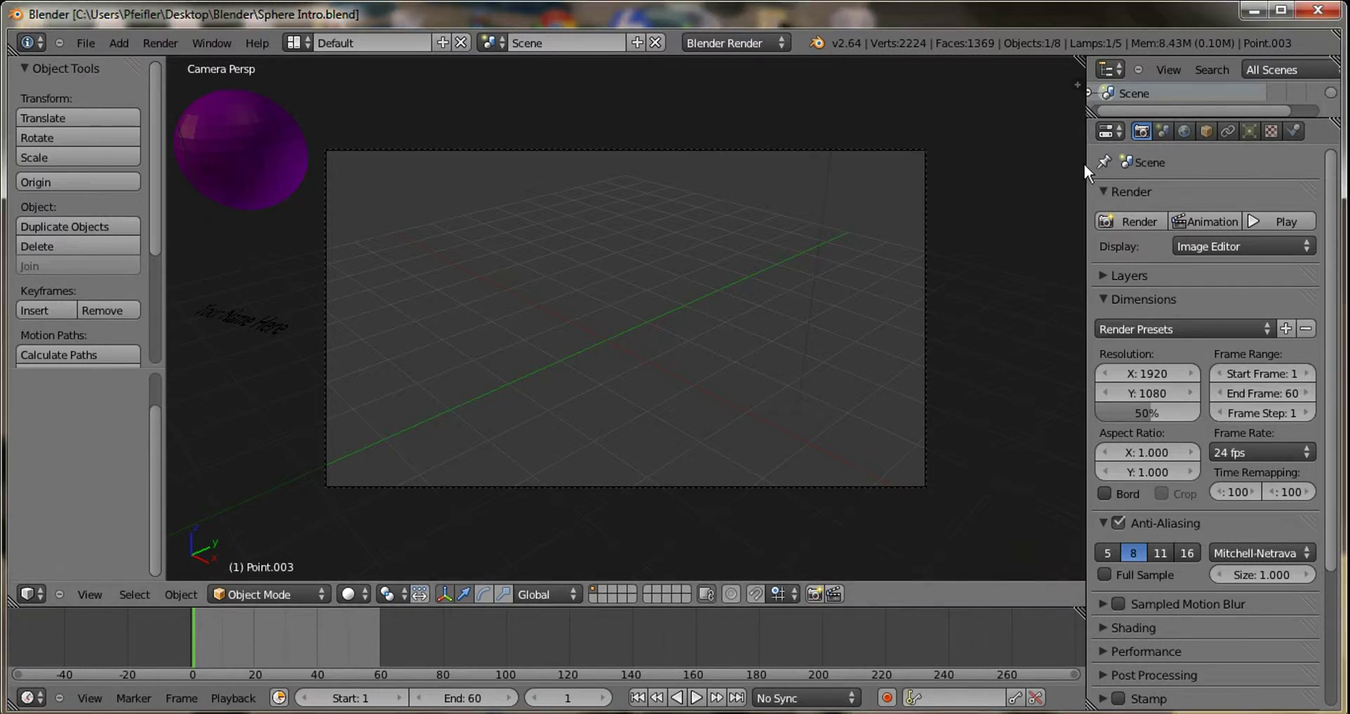
- Widen the Properties panel slightly and set the 3D cursor at the camera frame's centre
{"action": "mouse_move", "coordinate": [1087, 161]}
{"action": "left_mouse_down"}
{"action": "mouse_move", "coordinate": [1070, 162]}
{"action": "mouse_move", "coordinate": [1110, 156]}
{"action": "left_mouse_up"}
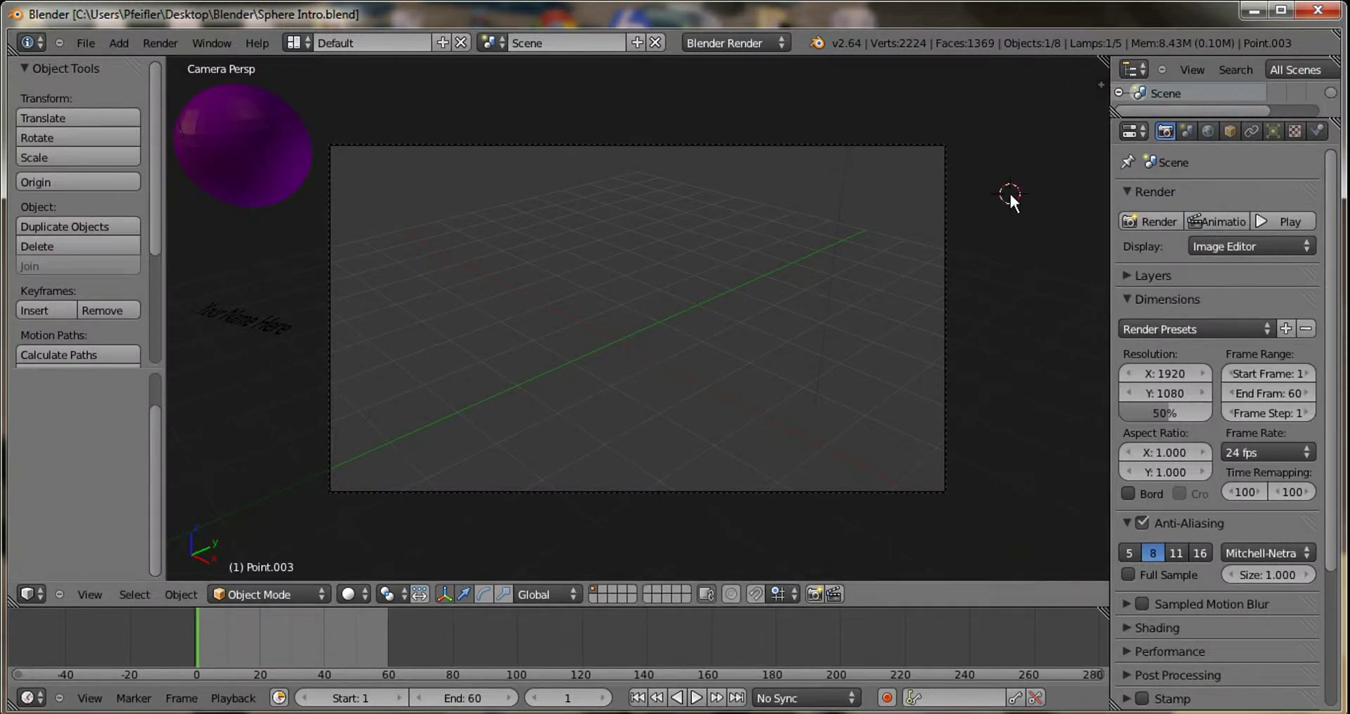
{"action": "left_click", "coordinate": [404, 207]}
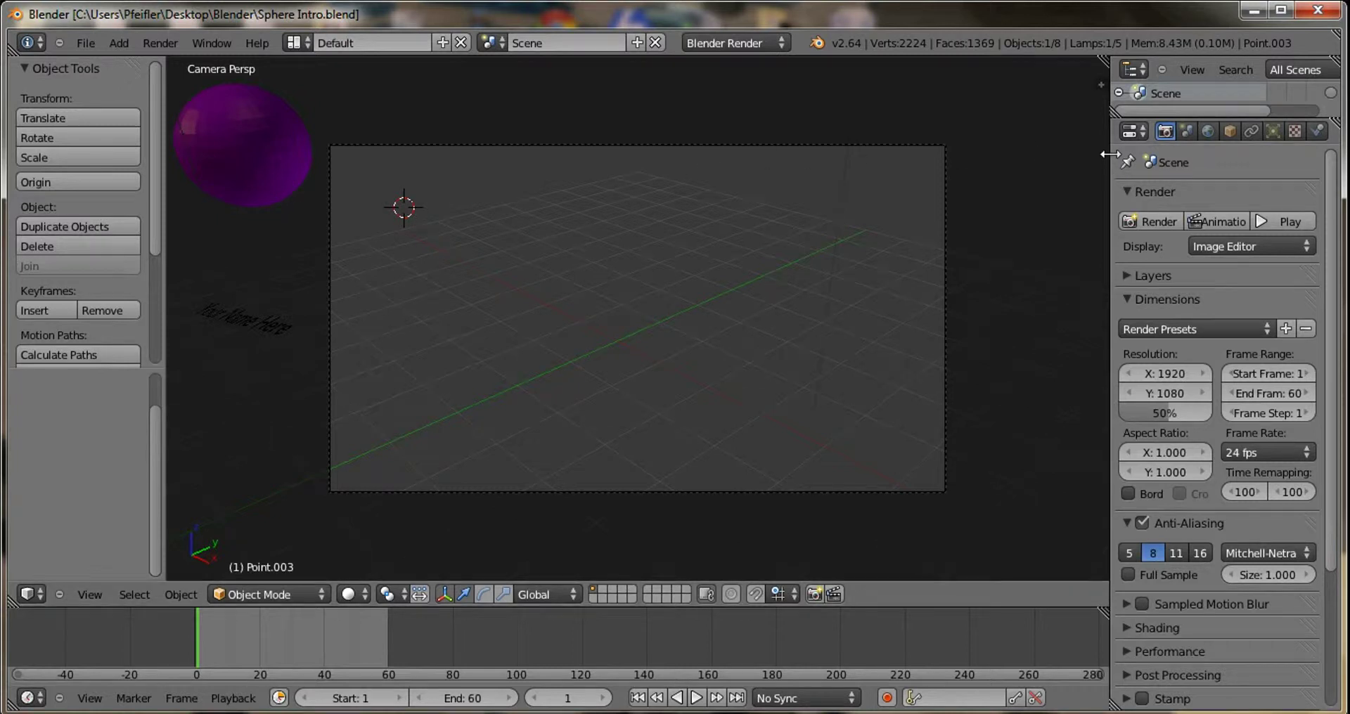
{"action": "left_click_drag", "start_coordinate": [1112, 154], "coordinate": [1103, 156]}
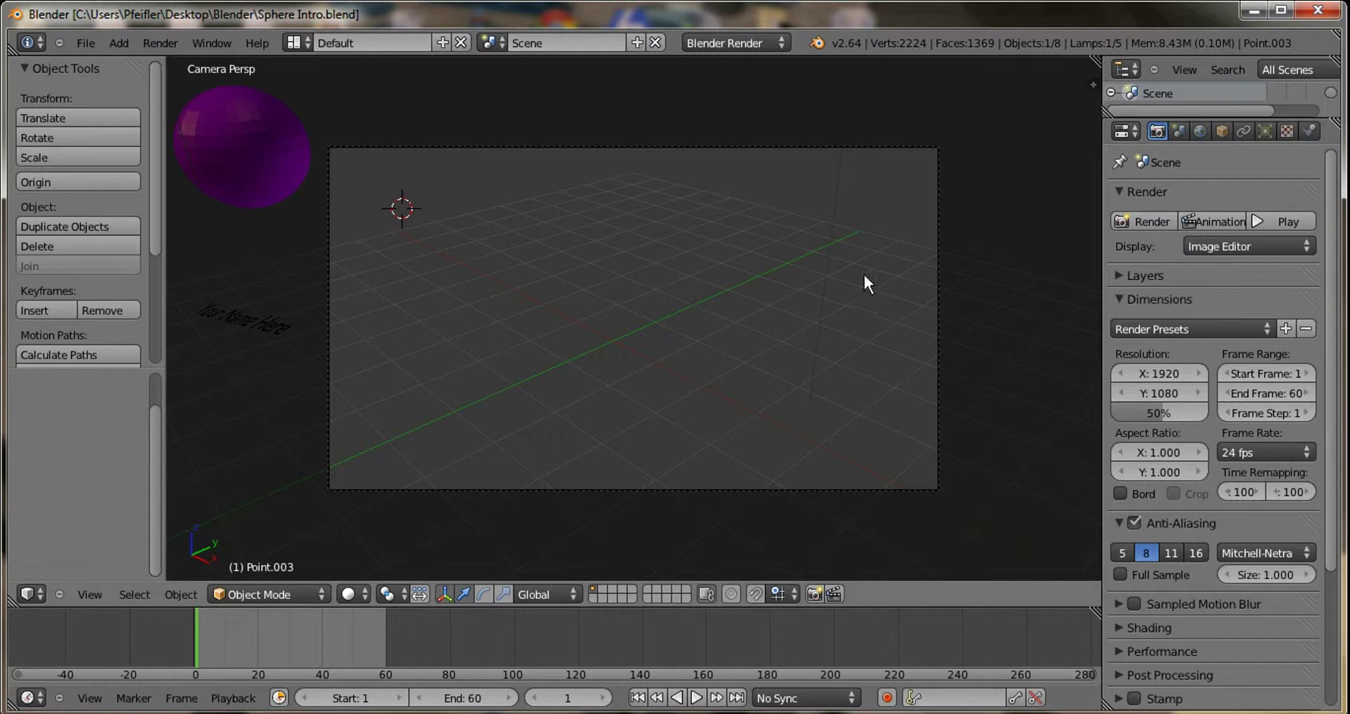
{"action": "left_click", "coordinate": [627, 276]}
{"action": "left_click", "coordinate": [613, 343]}
{"action": "left_click", "coordinate": [1262, 10]}
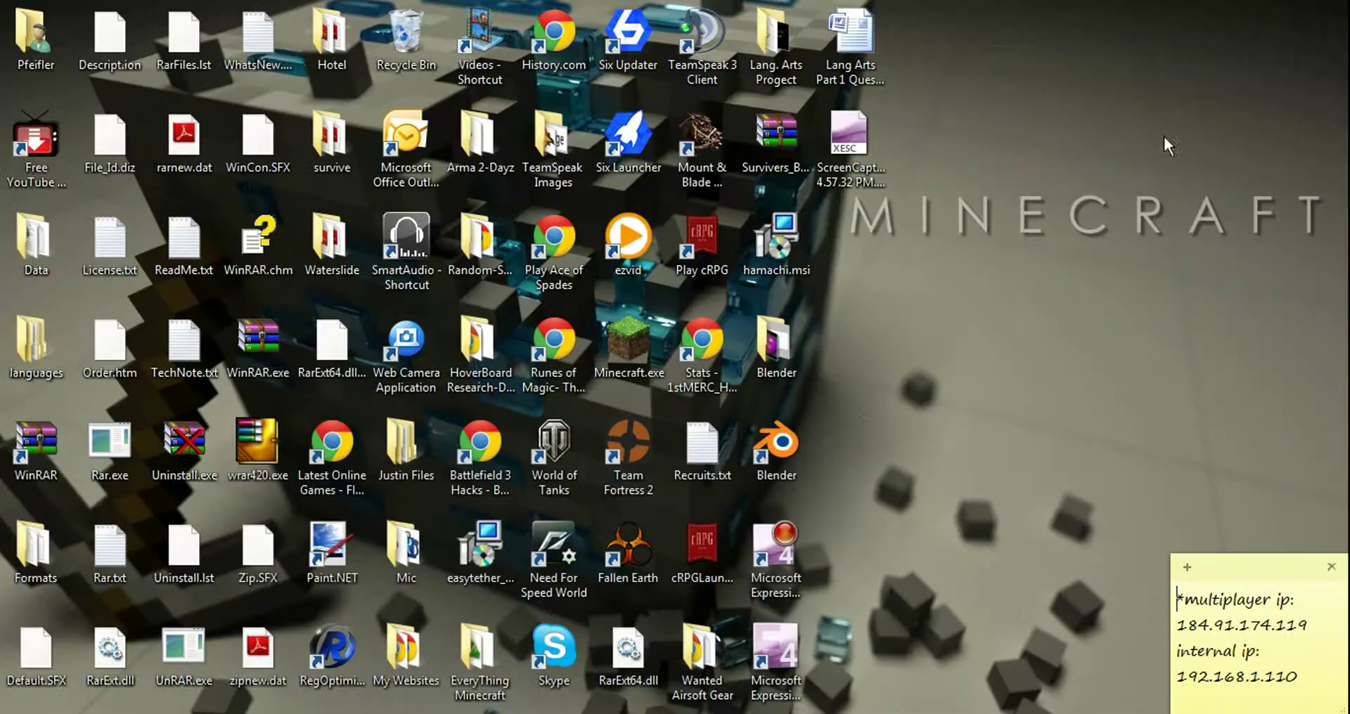
{"action": "double_click", "coordinate": [766, 348]}
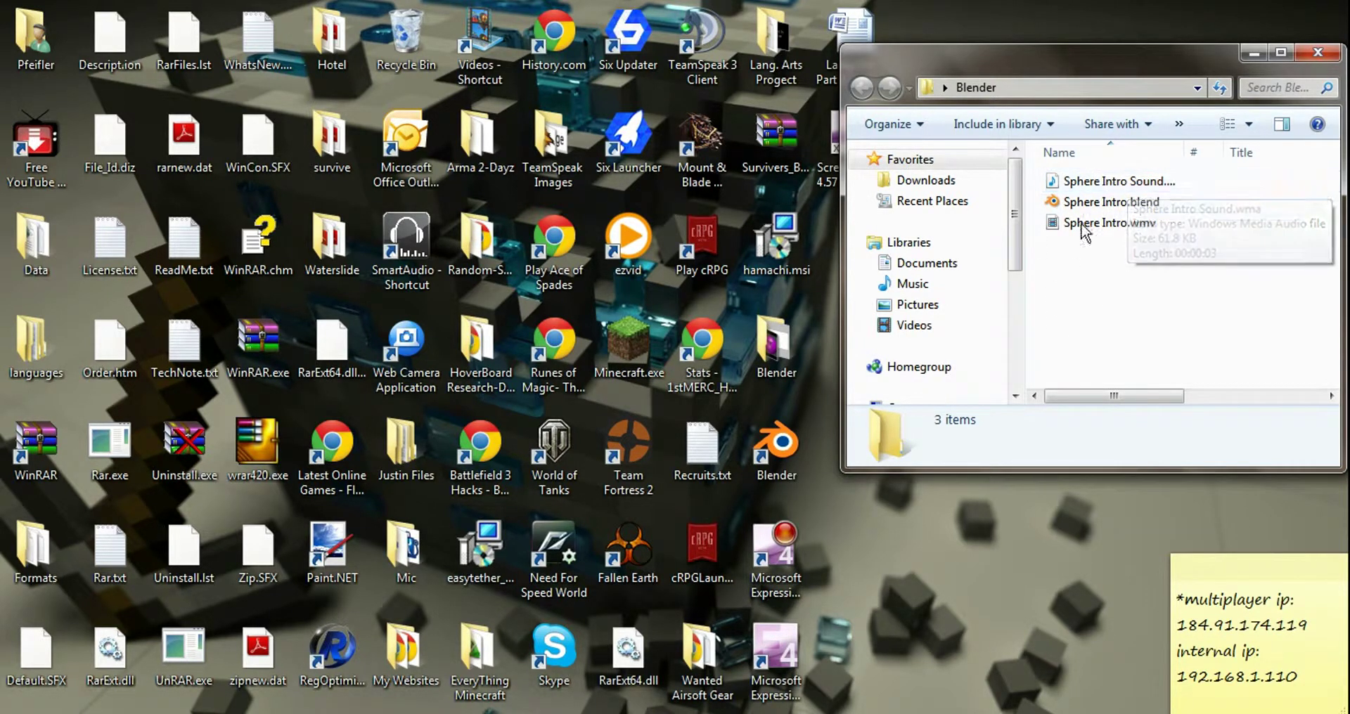
{"action": "left_click", "coordinate": [1317, 52]}
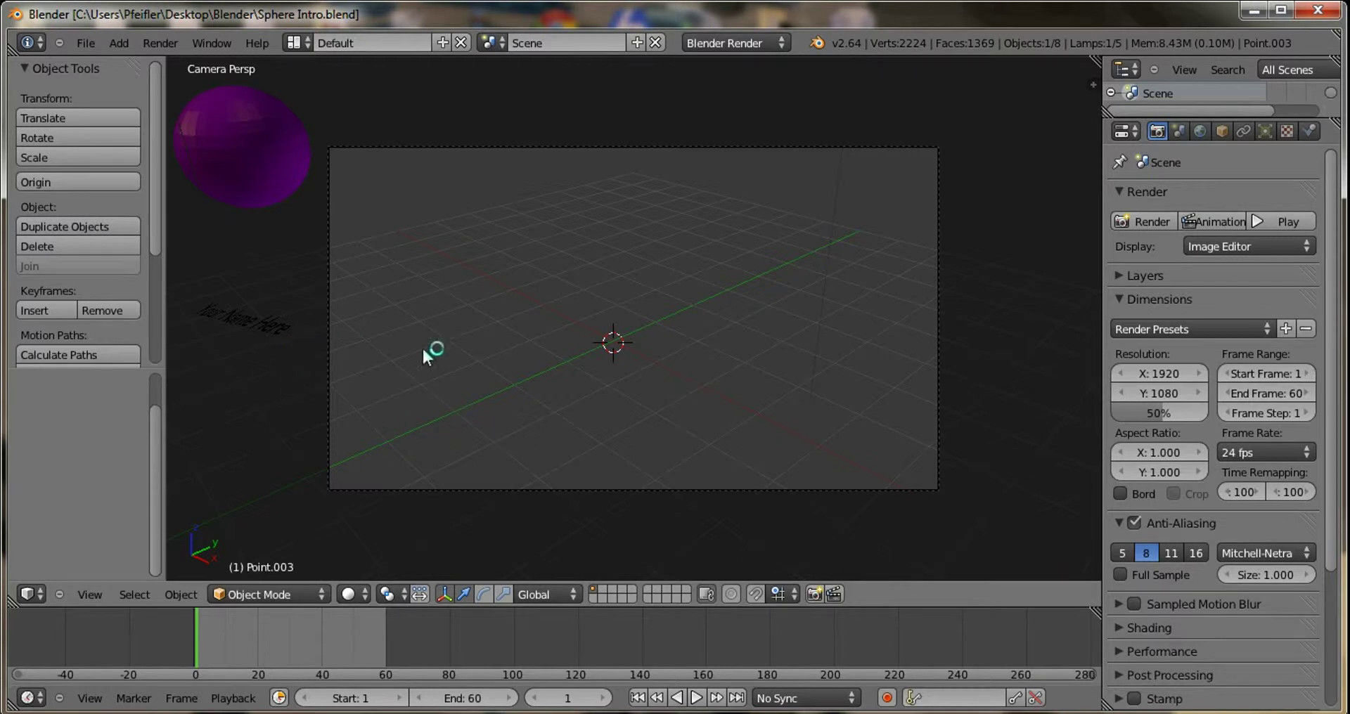
- Select the 'Your Name Here' text and retype it as 'SkypeStatus' in Edit Mode
{"action": "right_click", "coordinate": [291, 332]}
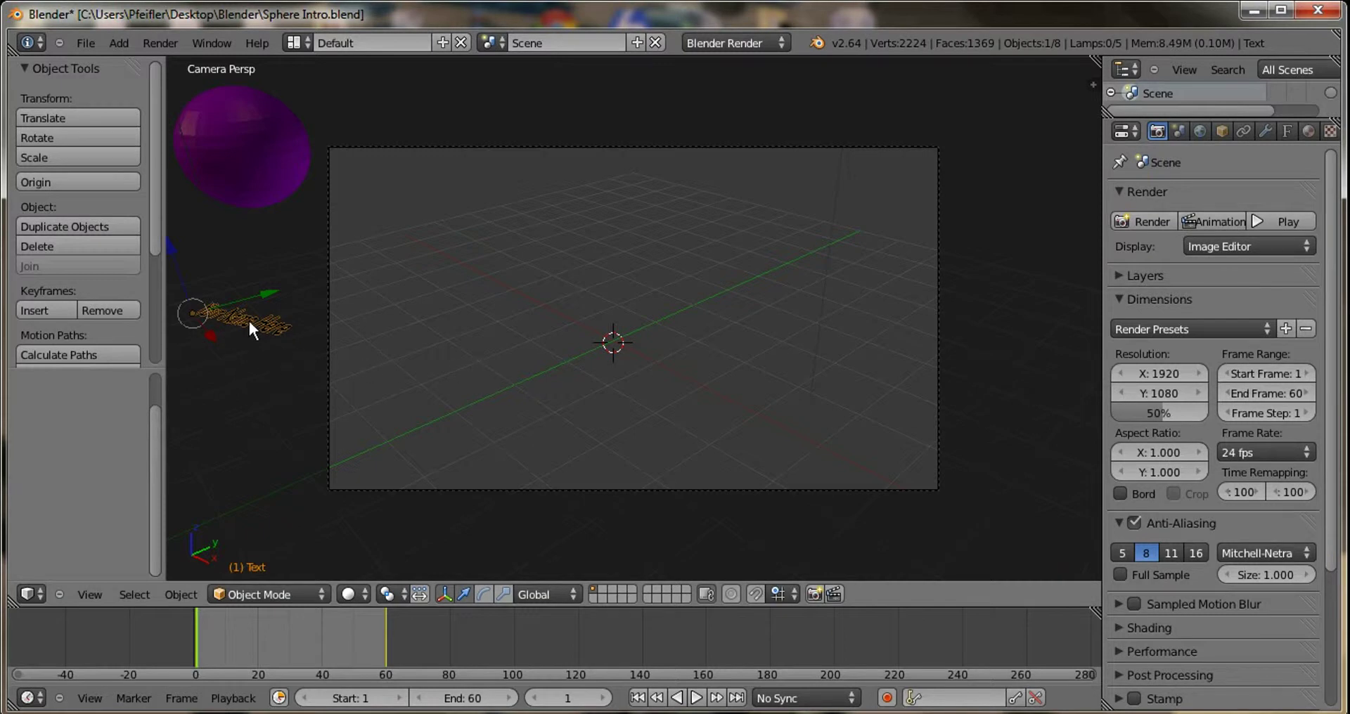
{"action": "left_click", "coordinate": [302, 596]}
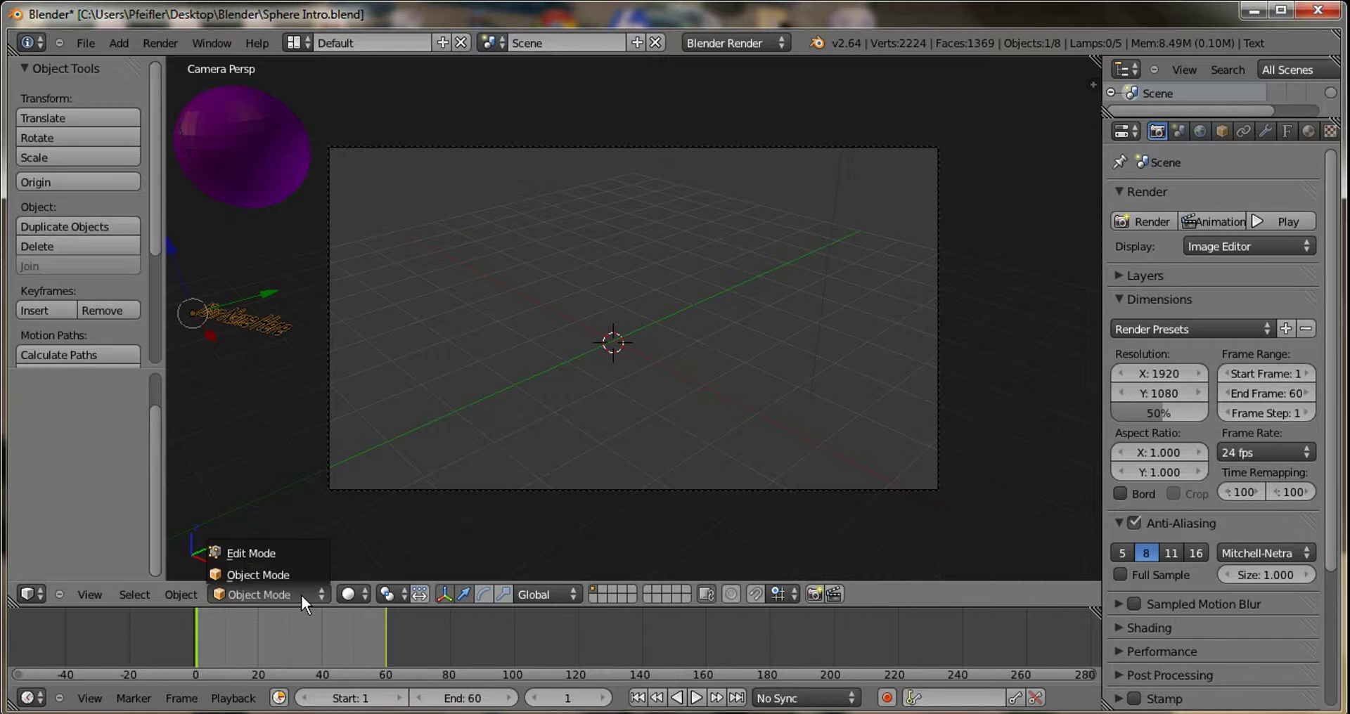
{"action": "left_click", "coordinate": [259, 554]}
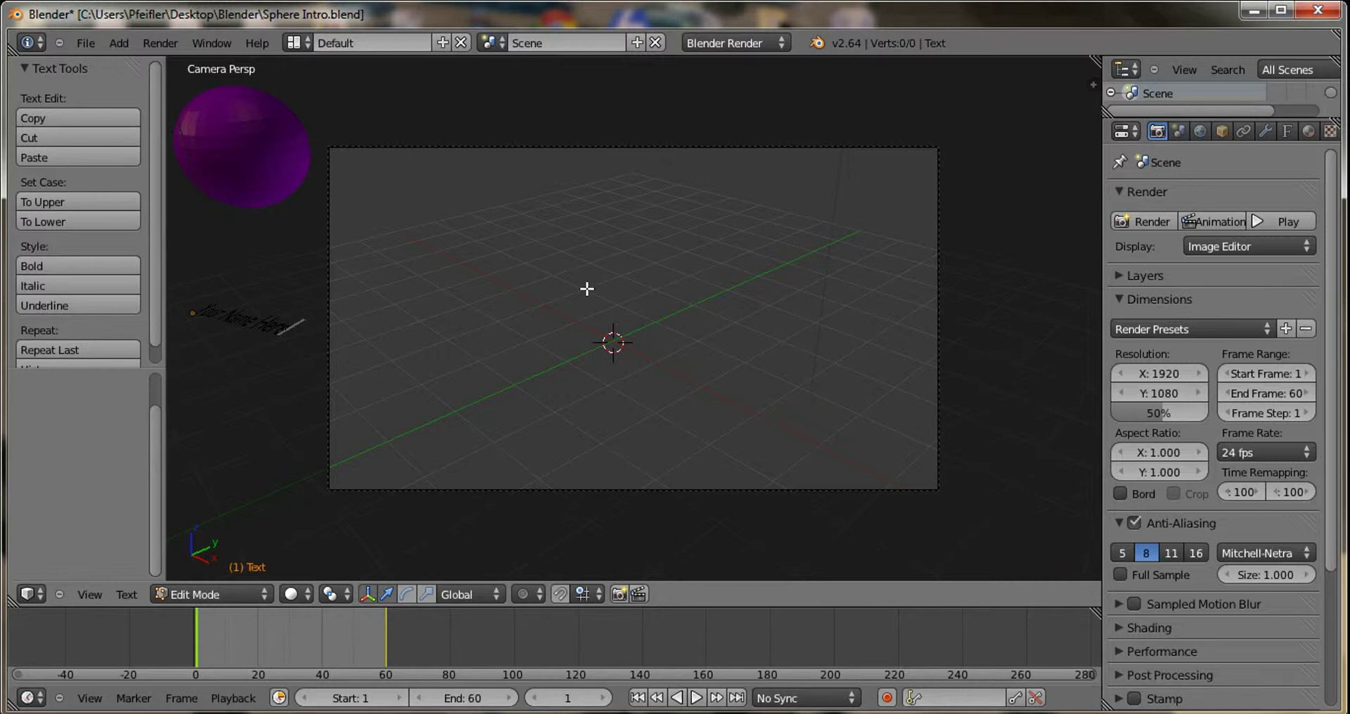
{"action": "key", "text": "BackSpace"}
{"action": "key", "text": "BackSpace"}
{"action": "key", "text": "BackSpace"}
{"action": "key", "text": "BackSpace"}
{"action": "key", "text": "BackSpace"}
{"action": "key", "text": "BackSpace"}
{"action": "key", "text": "BackSpace"}
{"action": "key", "text": "BackSpace"}
{"action": "key", "text": "BackSpace"}
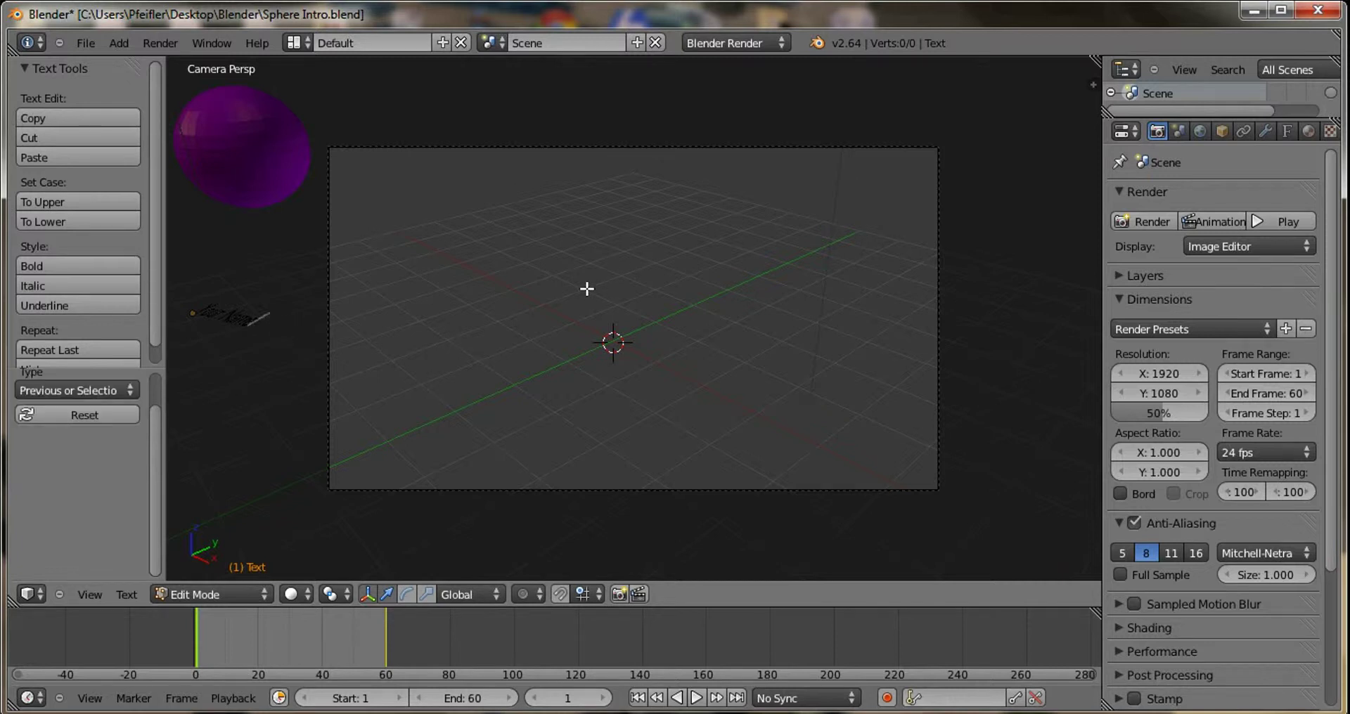
{"action": "key", "text": "BackSpace"}
{"action": "key", "text": "BackSpace"}
{"action": "key", "text": "BackSpace"}
{"action": "key", "text": "BackSpace"}
{"action": "key", "text": "BackSpace"}
{"action": "type", "text": "Sky"}
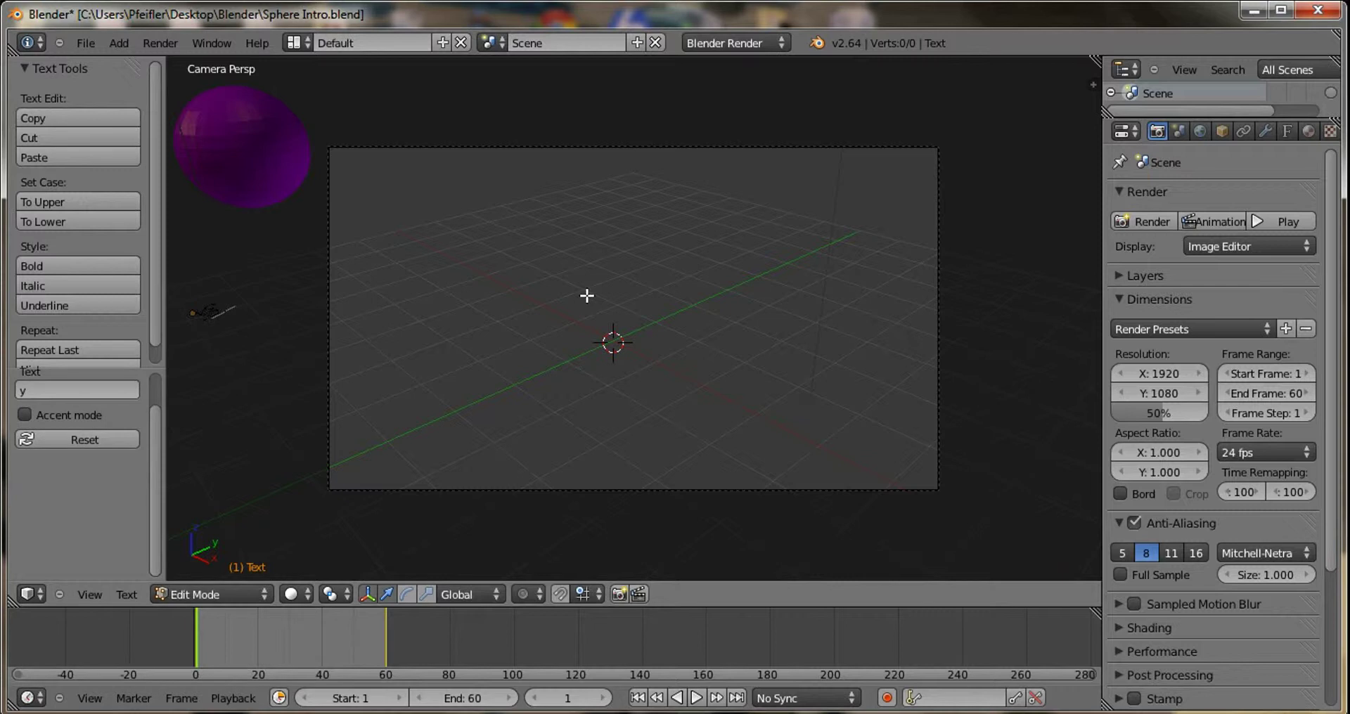
{"action": "type", "text": "peStatus"}
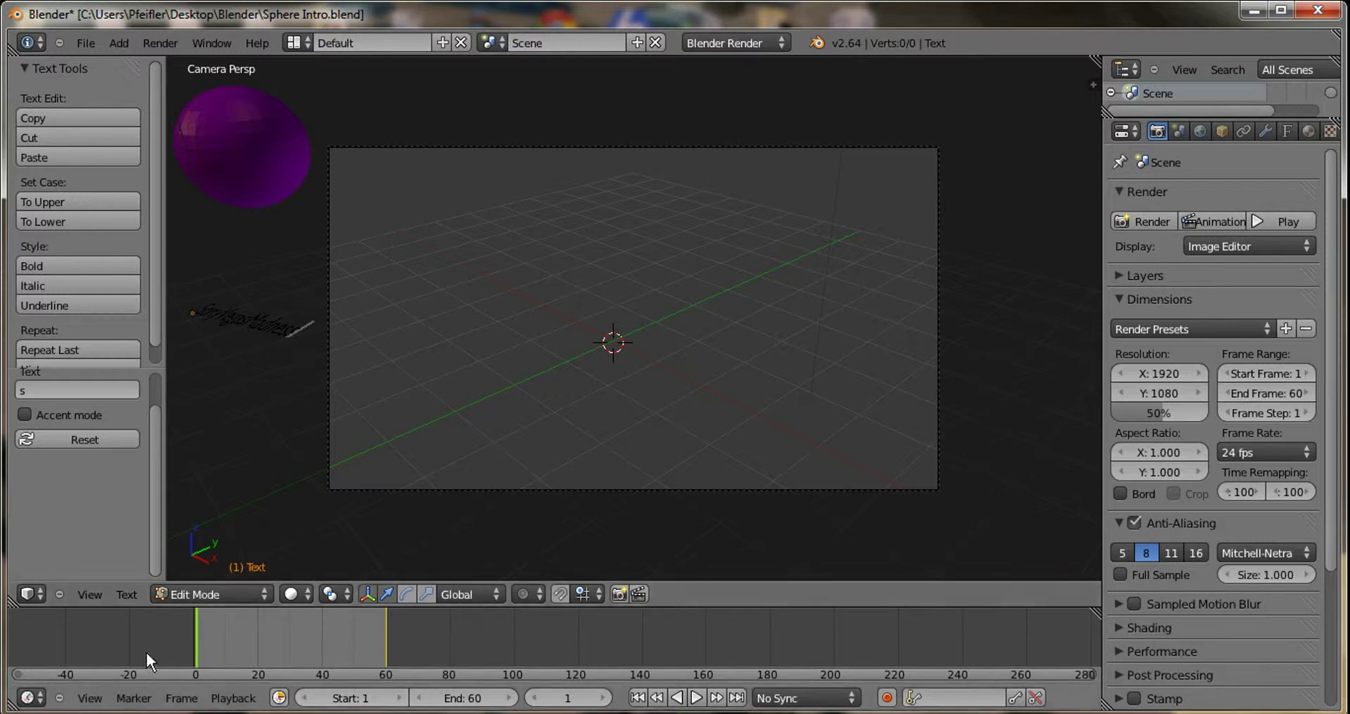
- Return the text to Object Mode and place the 3D cursor at the frame's lower left
{"action": "left_click", "coordinate": [188, 593]}
{"action": "left_click", "coordinate": [200, 568]}
{"action": "left_click", "coordinate": [364, 413]}
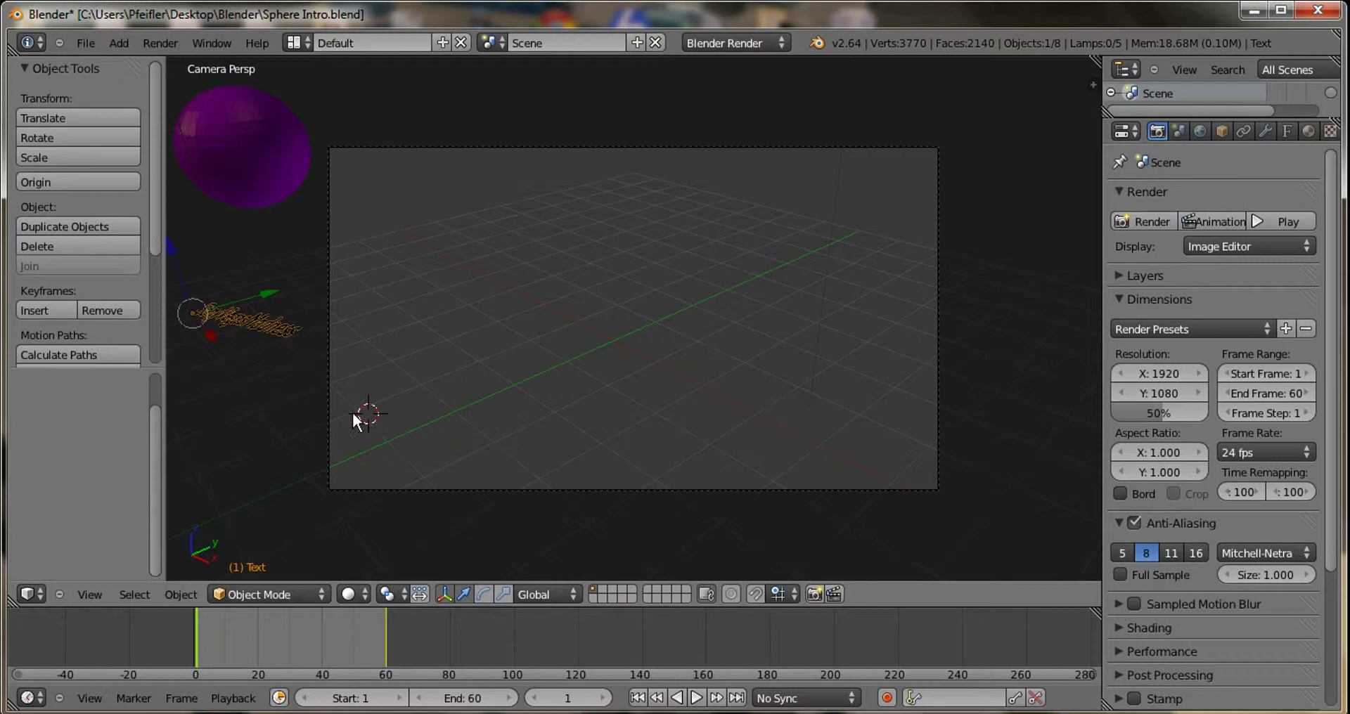
- Reposition the 3D cursor near the frame top and widen the Properties and Outliner panels
{"action": "left_click", "coordinate": [547, 327]}
{"action": "left_click", "coordinate": [532, 238]}
{"action": "left_click", "coordinate": [403, 109]}
{"action": "left_click", "coordinate": [620, 168]}
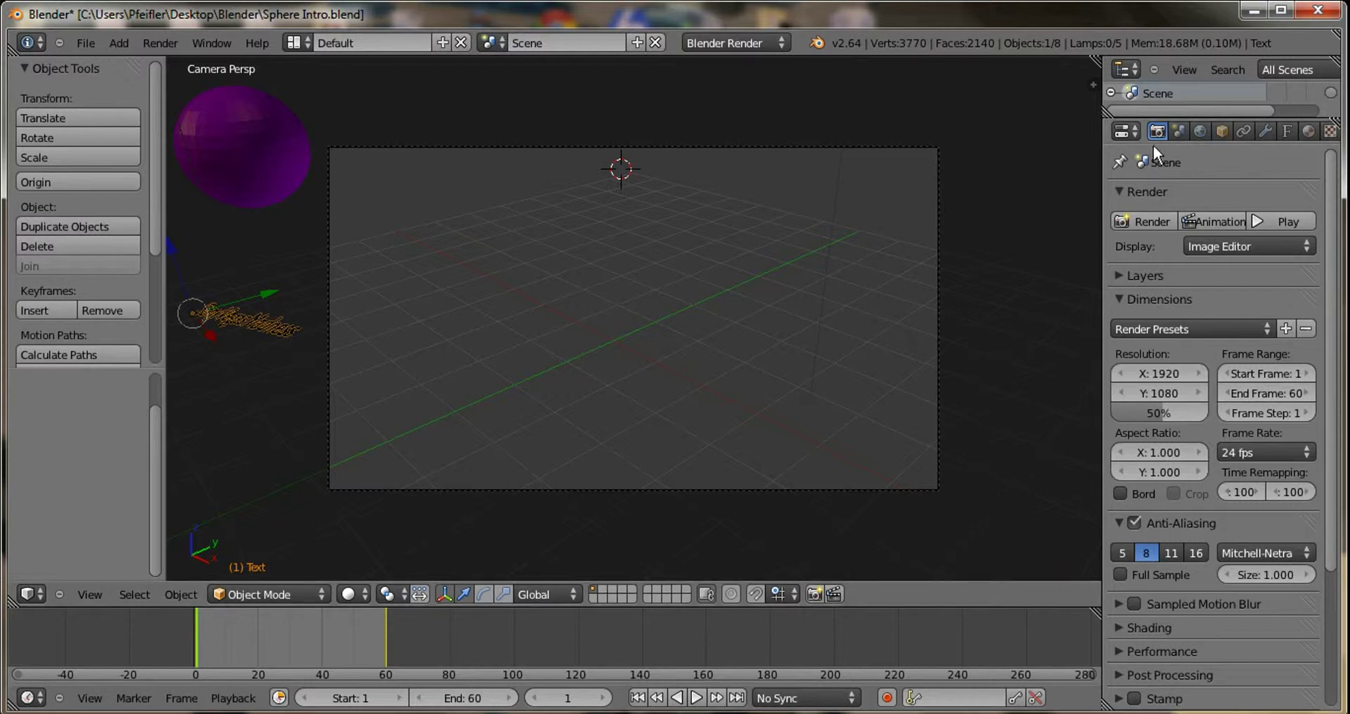
{"action": "left_click_drag", "start_coordinate": [1101, 146], "coordinate": [1086, 145]}
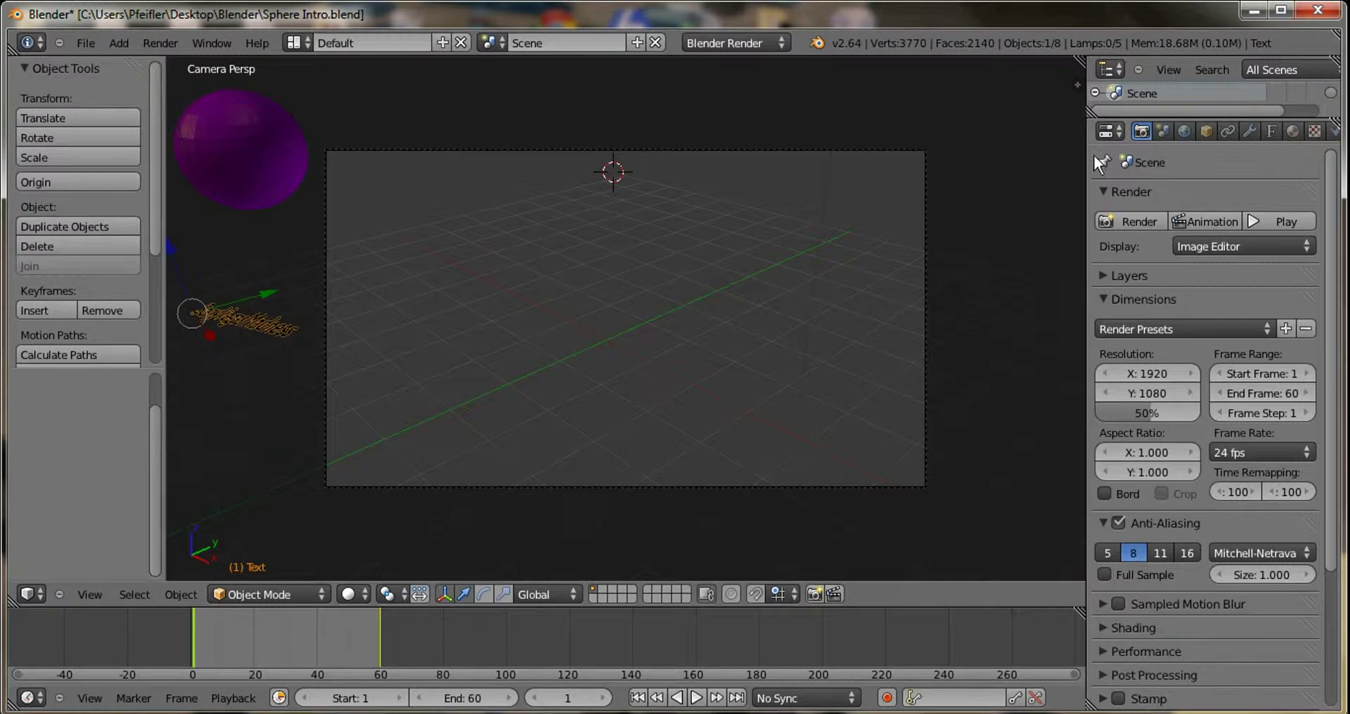
{"action": "left_click_drag", "start_coordinate": [1087, 156], "coordinate": [1039, 156]}
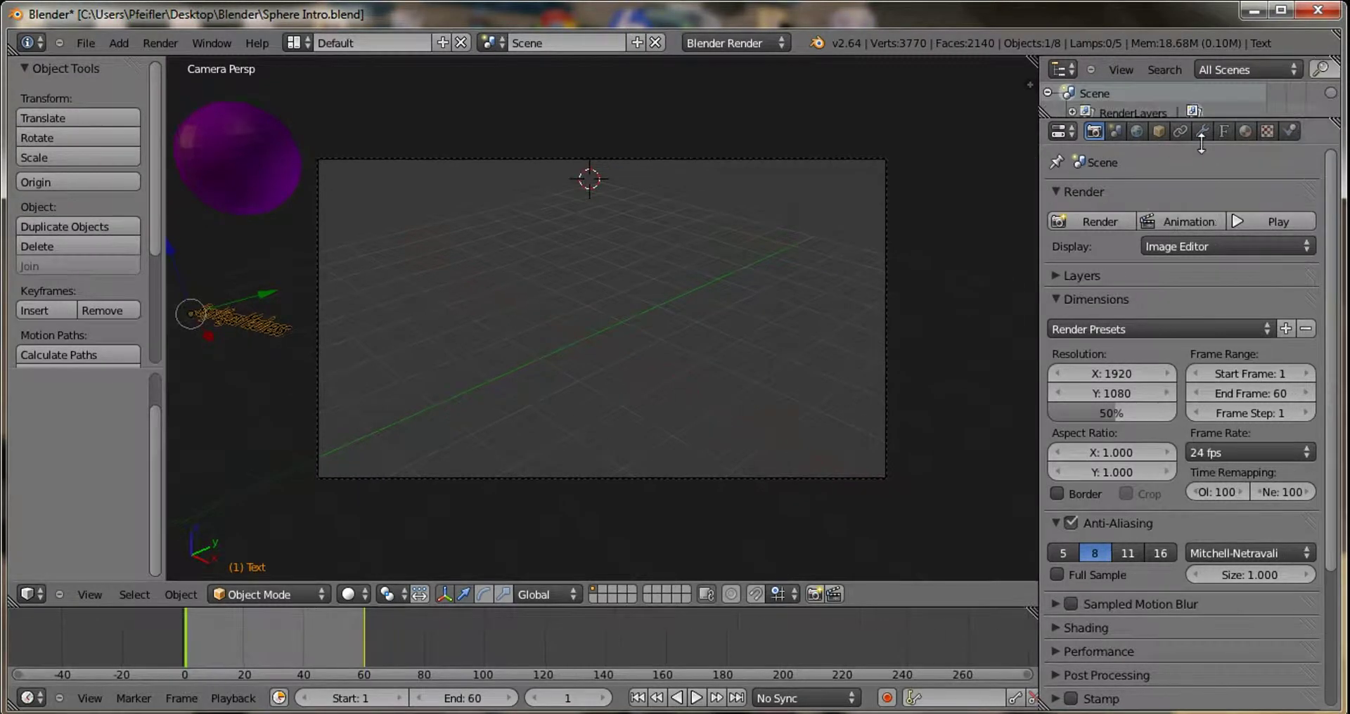
- Change the text material's diffuse colour from black to dark red, then move the 3D cursor right
{"action": "left_click", "coordinate": [1246, 131]}
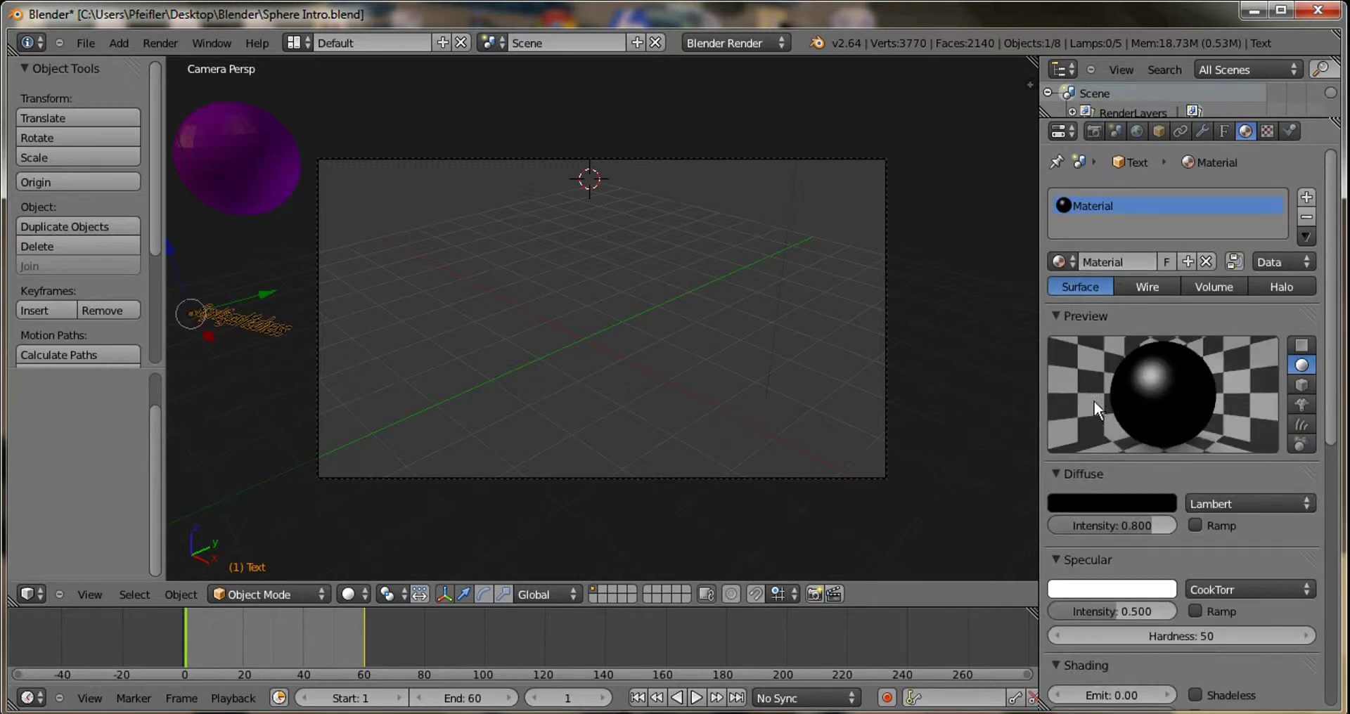
{"action": "left_click", "coordinate": [1069, 506]}
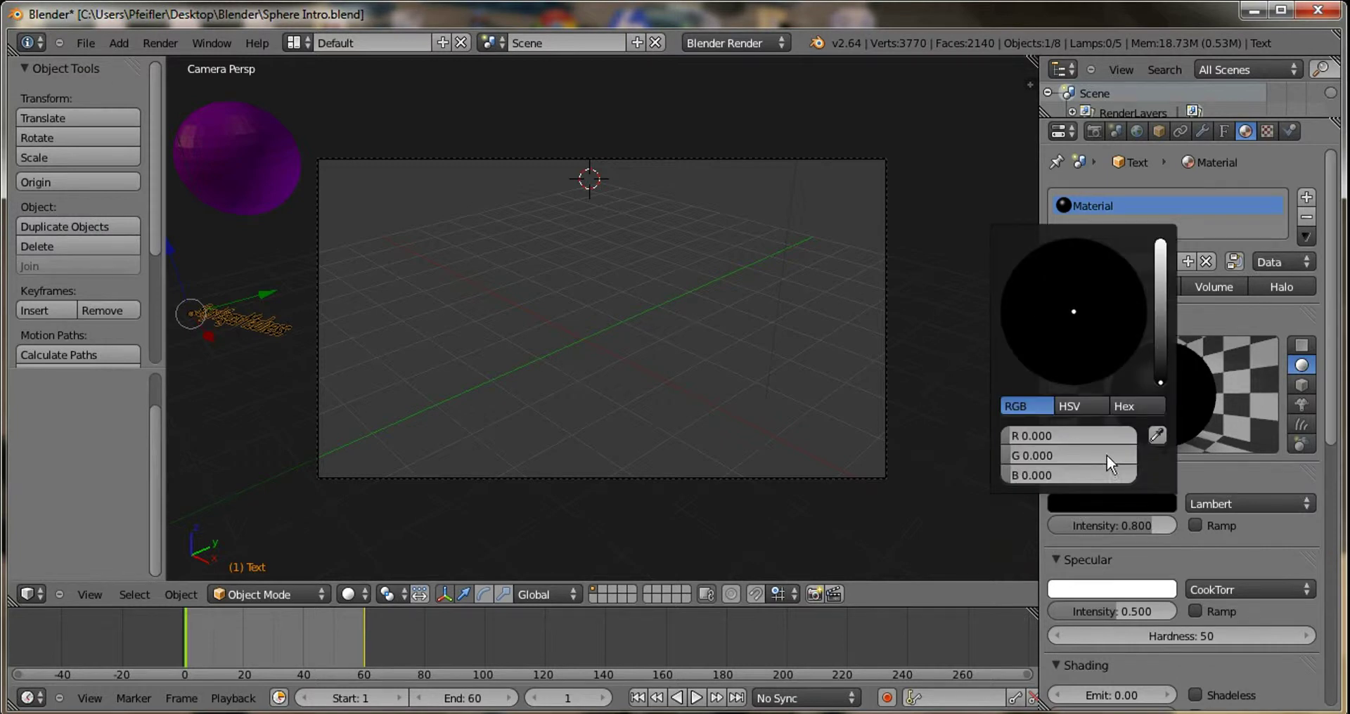
{"action": "left_click", "coordinate": [1136, 491]}
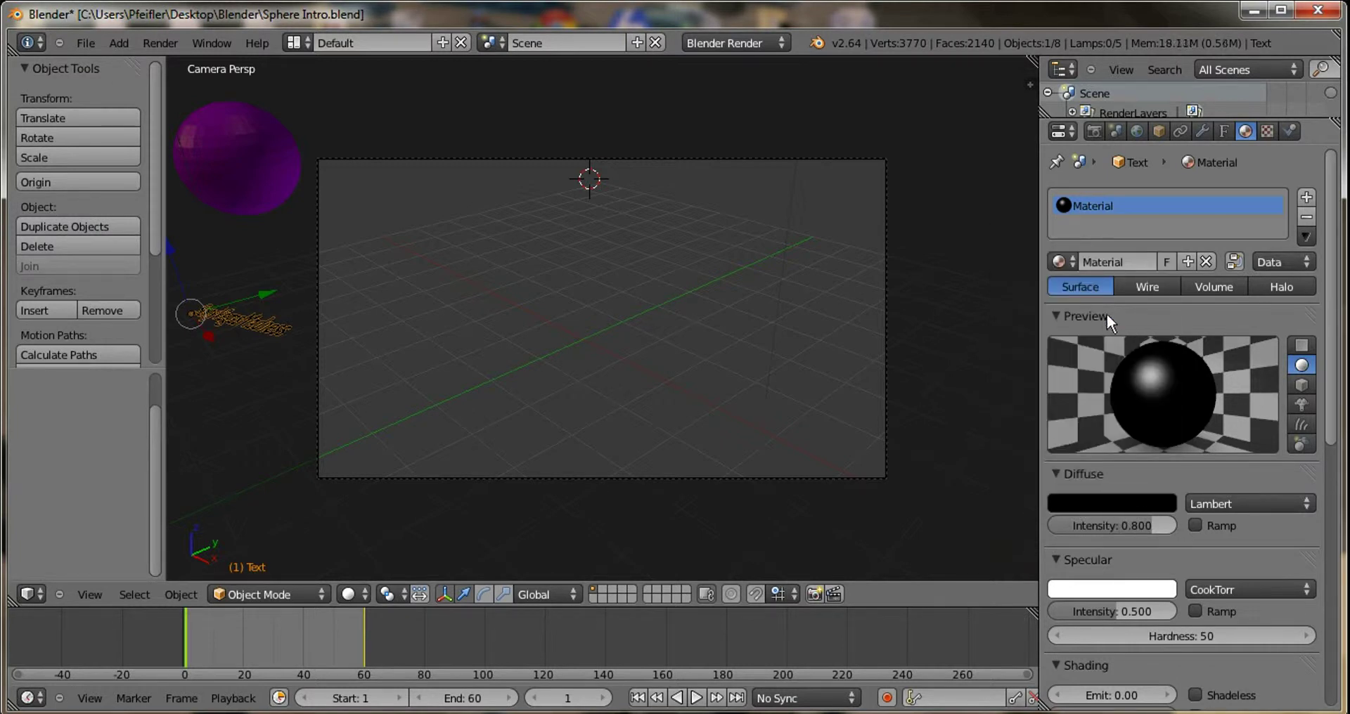
{"action": "left_click", "coordinate": [1112, 500]}
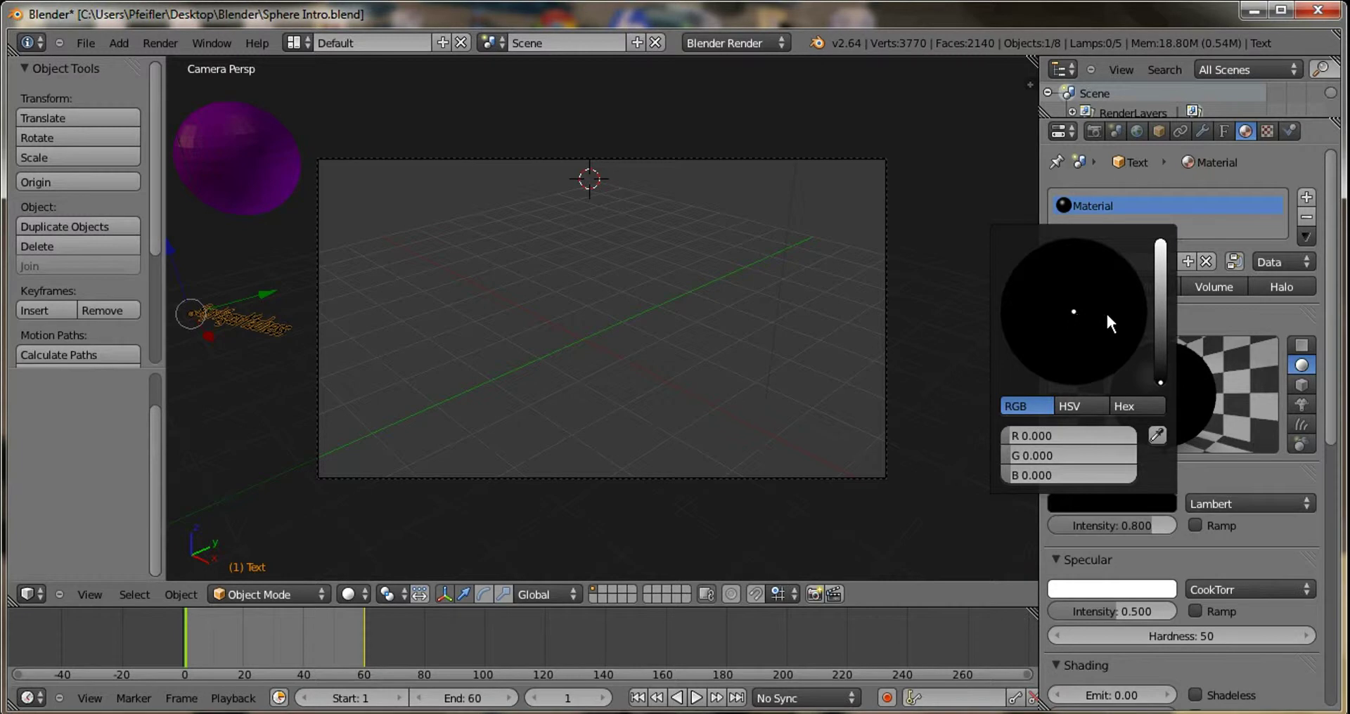
{"action": "left_click_drag", "start_coordinate": [1163, 381], "coordinate": [1165, 277]}
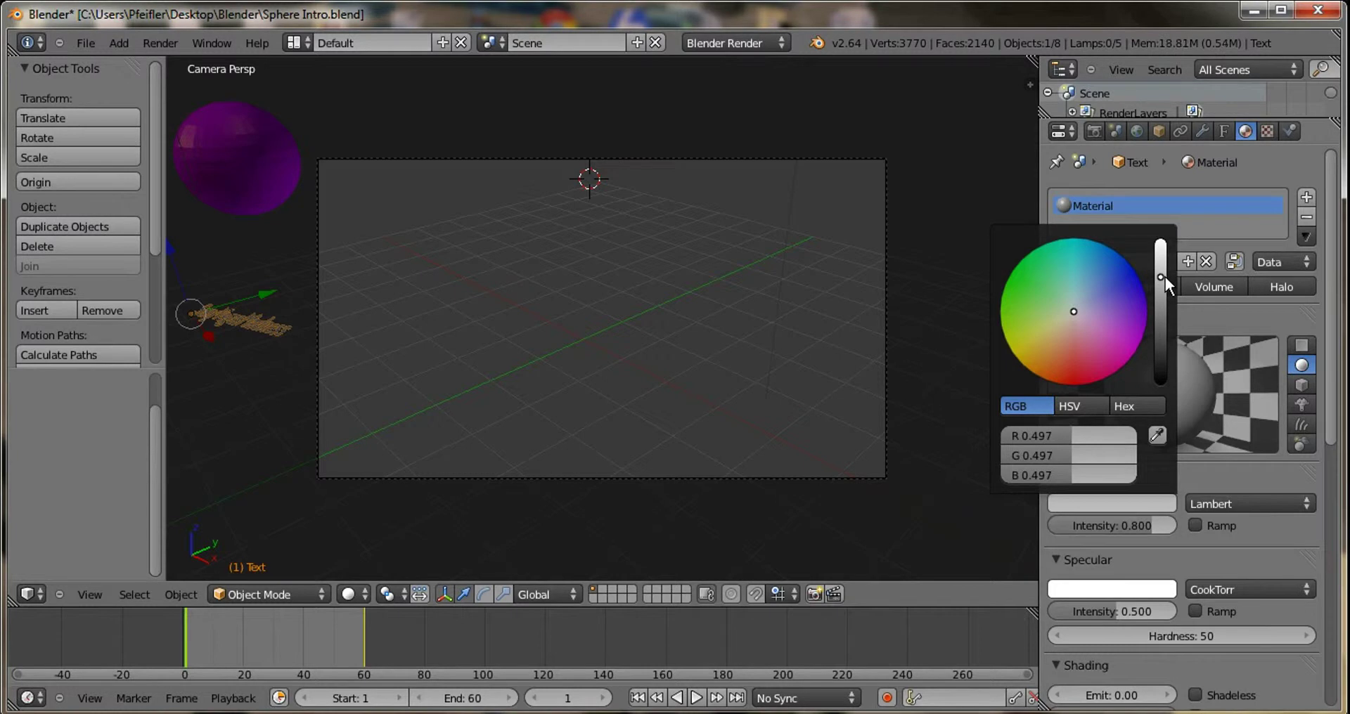
{"action": "mouse_move", "coordinate": [1078, 313]}
{"action": "left_mouse_down"}
{"action": "mouse_move", "coordinate": [1090, 373]}
{"action": "mouse_move", "coordinate": [1077, 391]}
{"action": "left_mouse_up"}
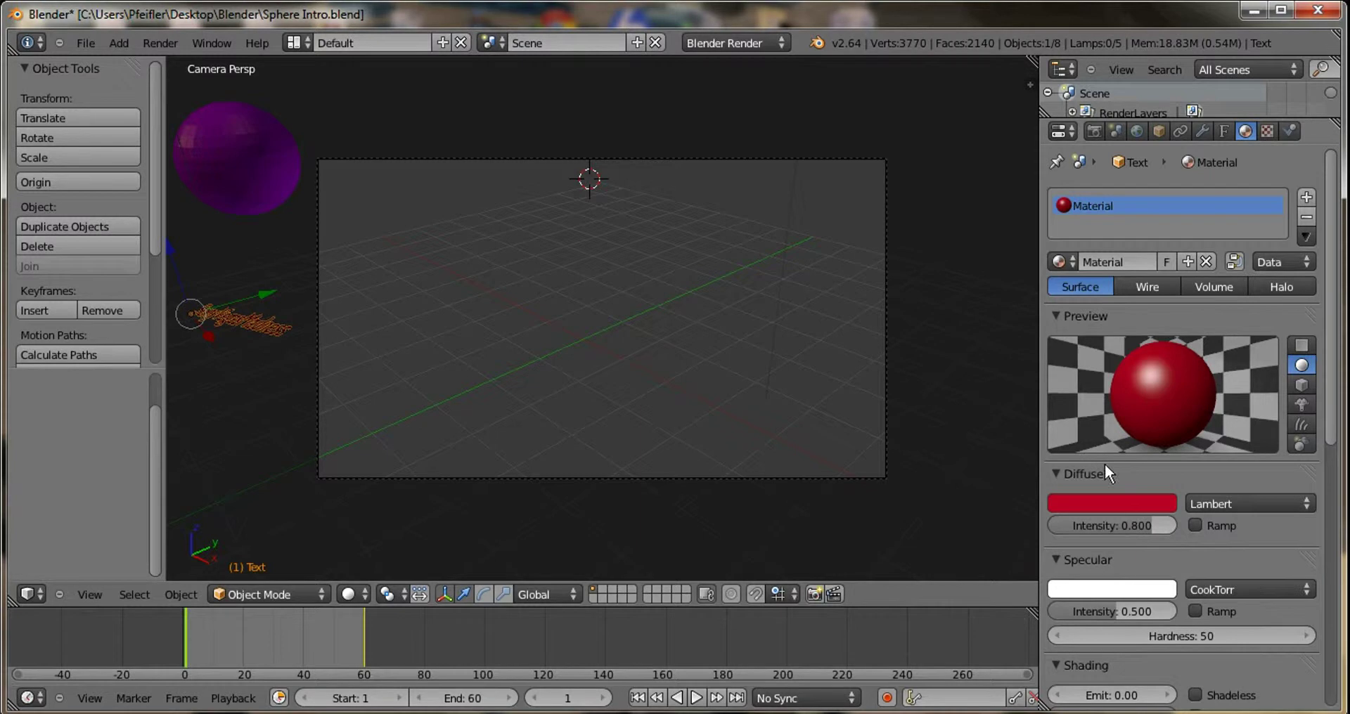
{"action": "left_click", "coordinate": [1087, 505]}
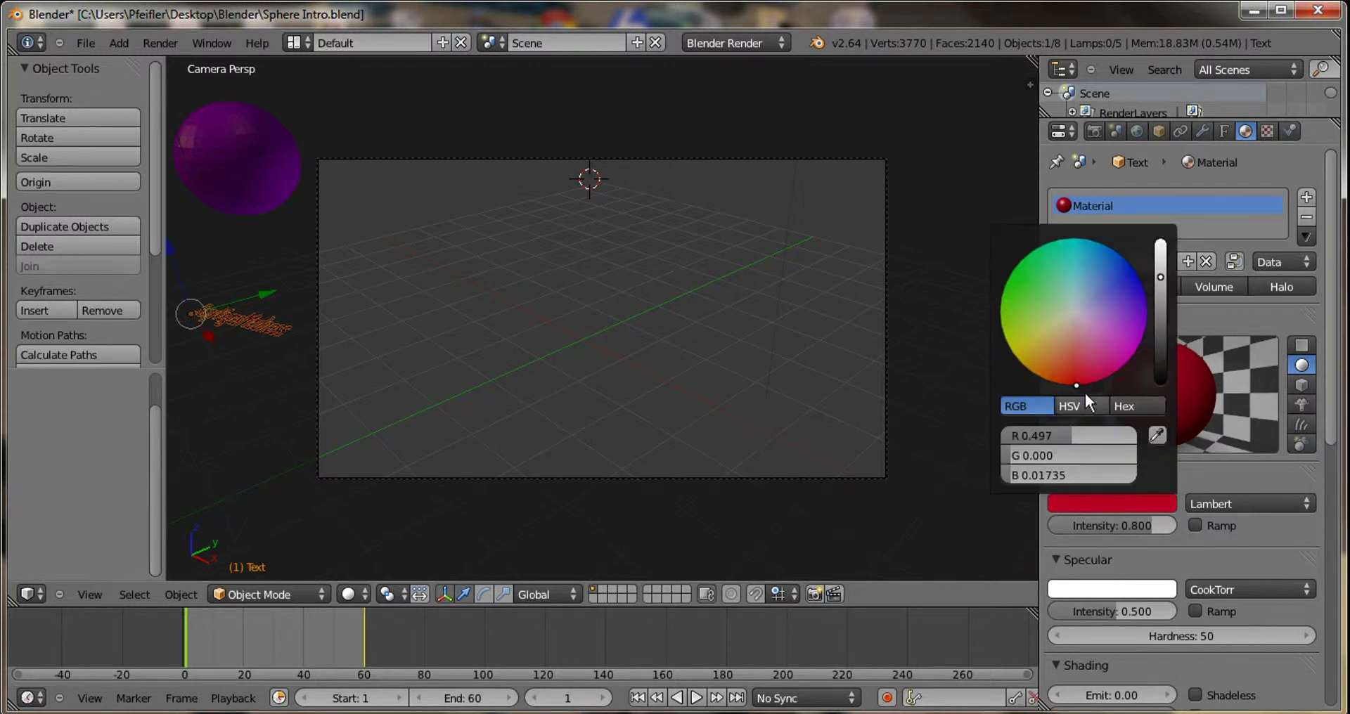
{"action": "mouse_move", "coordinate": [1085, 394]}
{"action": "left_mouse_down"}
{"action": "mouse_move", "coordinate": [1081, 374]}
{"action": "mouse_move", "coordinate": [1074, 387]}
{"action": "left_mouse_up"}
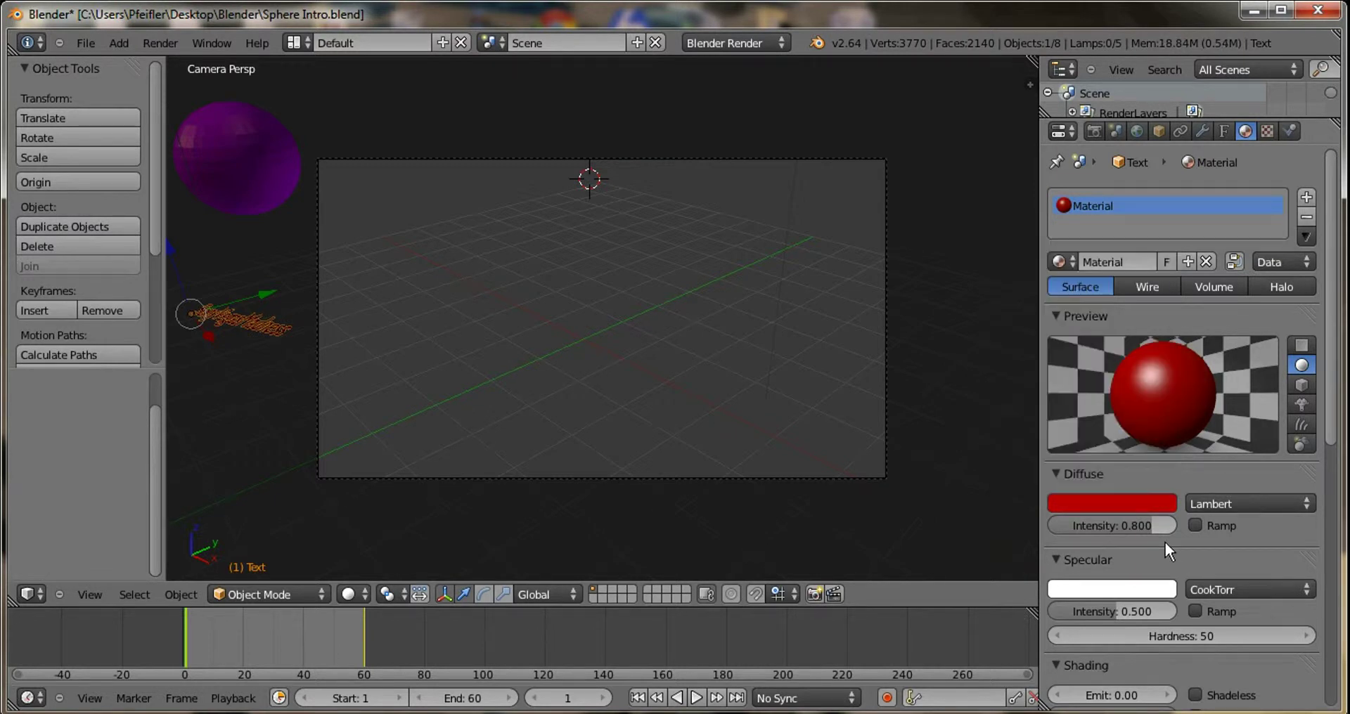
{"action": "left_click", "coordinate": [1195, 473]}
{"action": "left_click", "coordinate": [1138, 481]}
{"action": "left_click", "coordinate": [898, 350]}
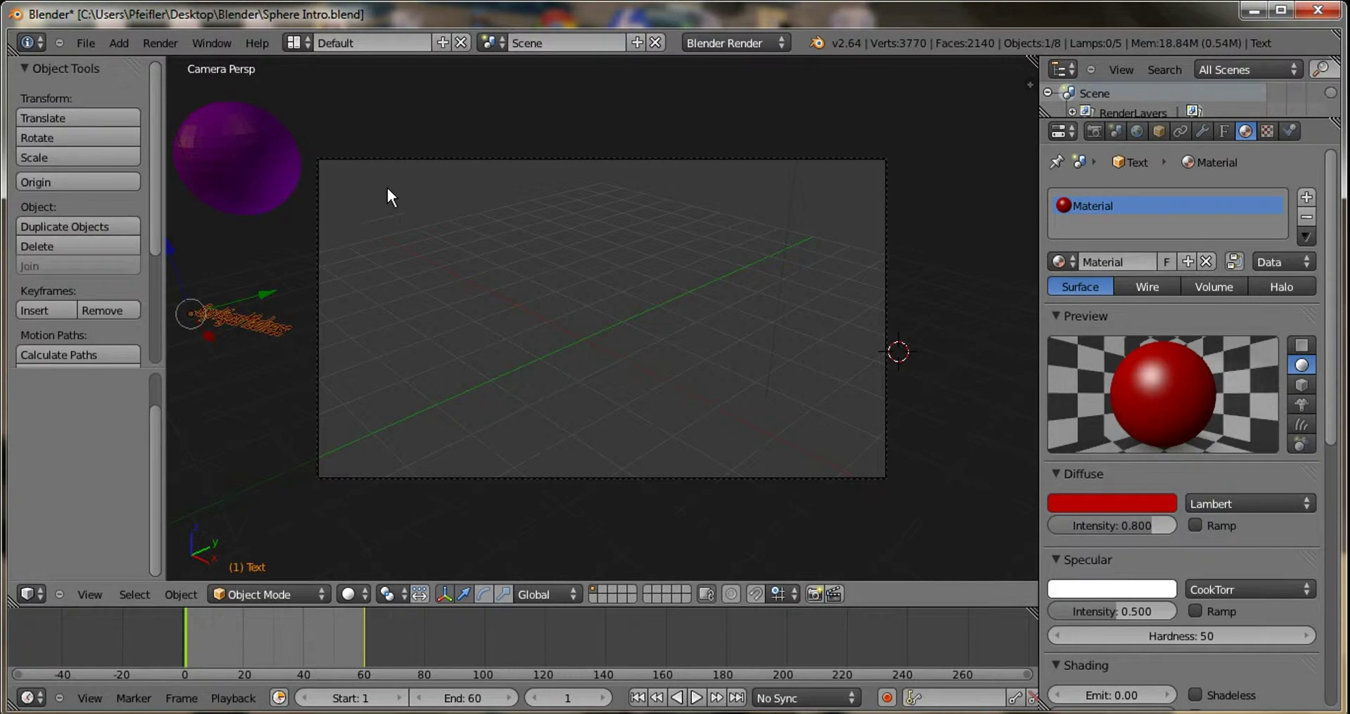
{"action": "right_click", "coordinate": [283, 162]}
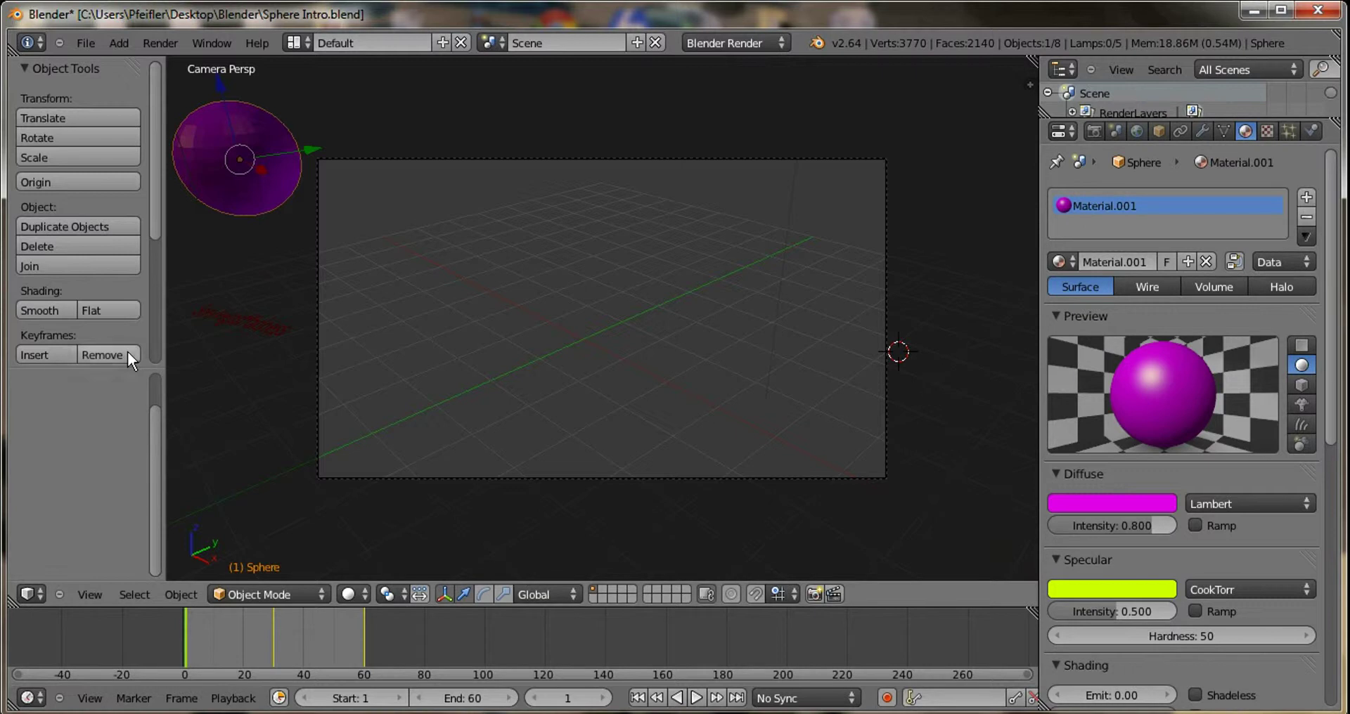
{"action": "scroll", "coordinate": [432, 283], "scroll_direction": "down", "scroll_amount": 2}
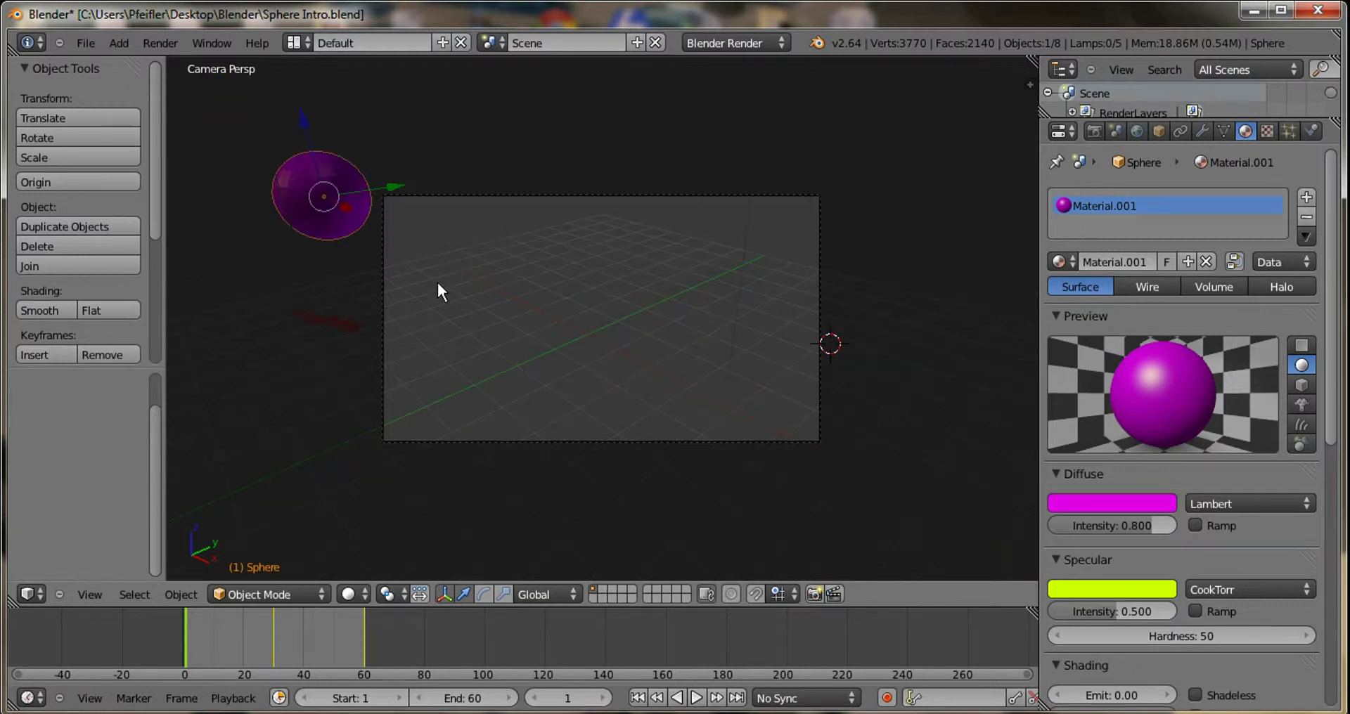
{"action": "scroll", "coordinate": [437, 281], "scroll_direction": "up", "scroll_amount": 2}
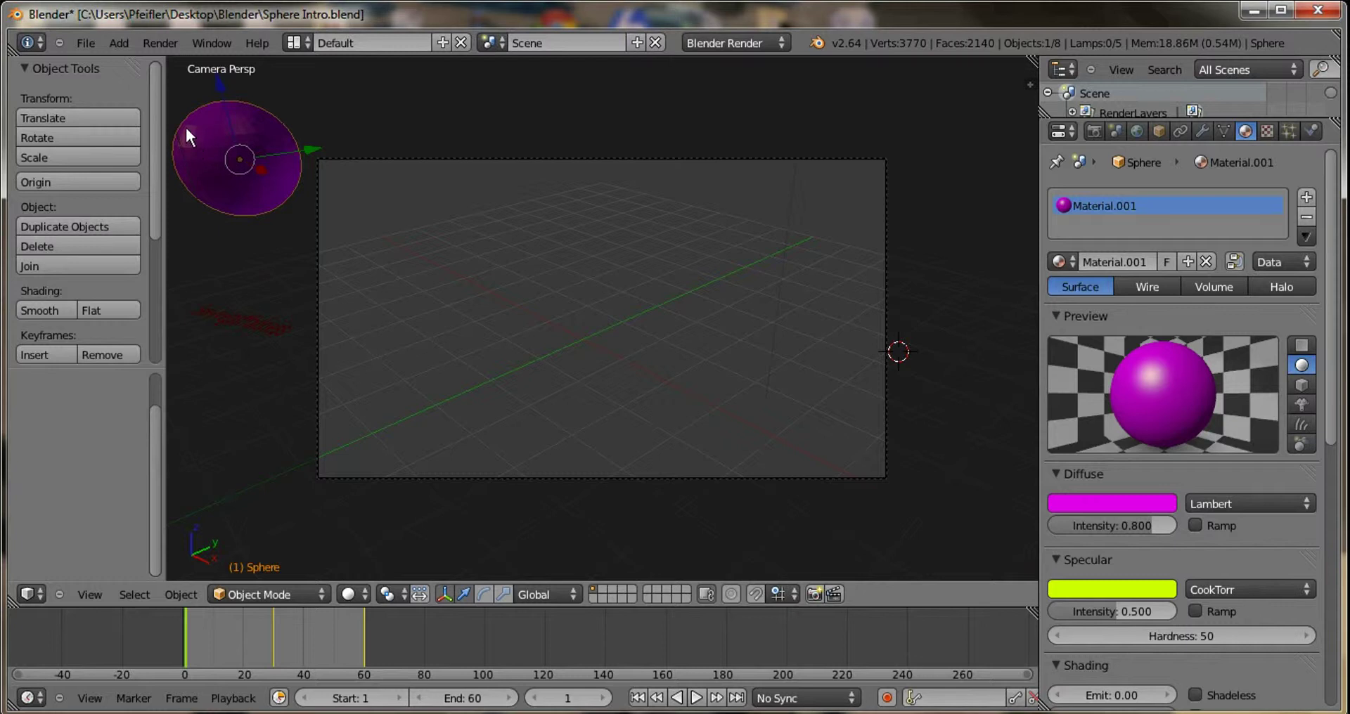
{"action": "left_click", "coordinate": [1079, 589]}
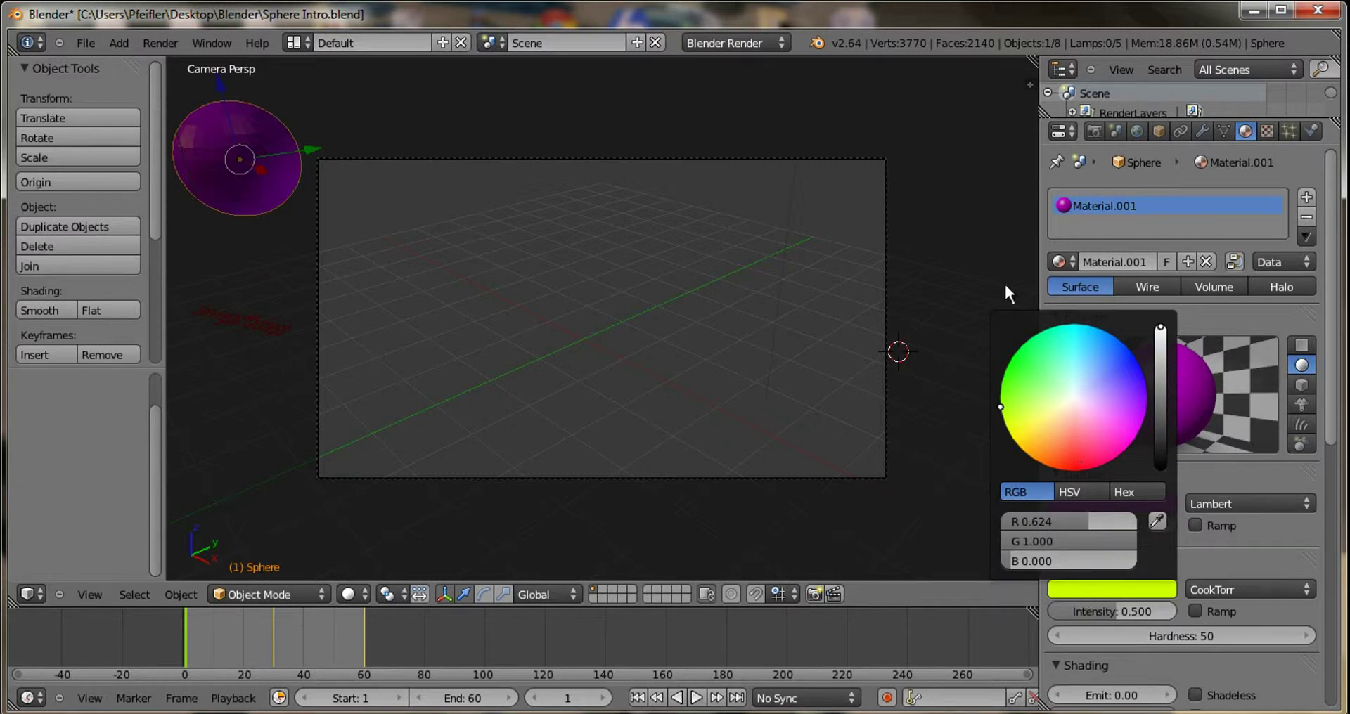
- Make the sphere's specular highlight cyan and turn its diffuse colour from magenta to deep blue
{"action": "left_click", "coordinate": [1163, 591]}
{"action": "mouse_move", "coordinate": [1003, 410]}
{"action": "left_mouse_down"}
{"action": "mouse_move", "coordinate": [1018, 430]}
{"action": "mouse_move", "coordinate": [1117, 444]}
{"action": "mouse_move", "coordinate": [1150, 414]}
{"action": "mouse_move", "coordinate": [1129, 352]}
{"action": "mouse_move", "coordinate": [1064, 308]}
{"action": "left_mouse_up"}
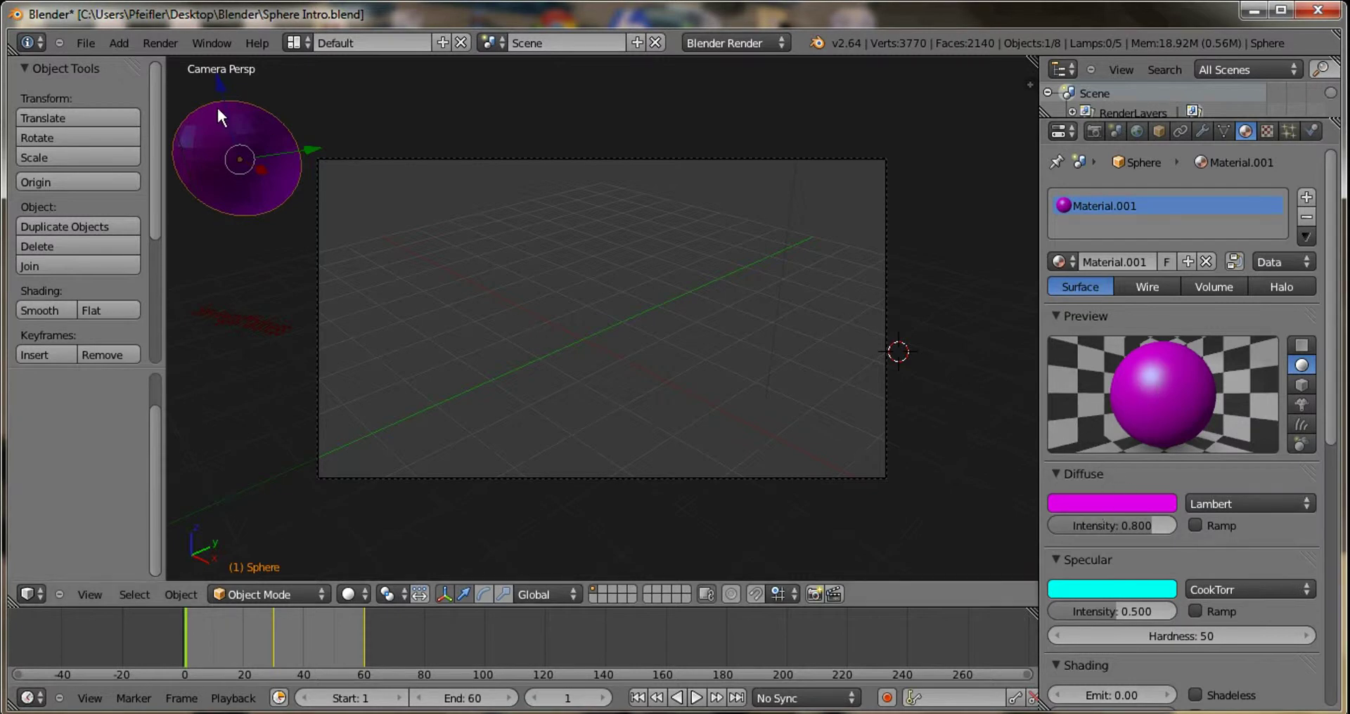
{"action": "left_click", "coordinate": [1160, 505]}
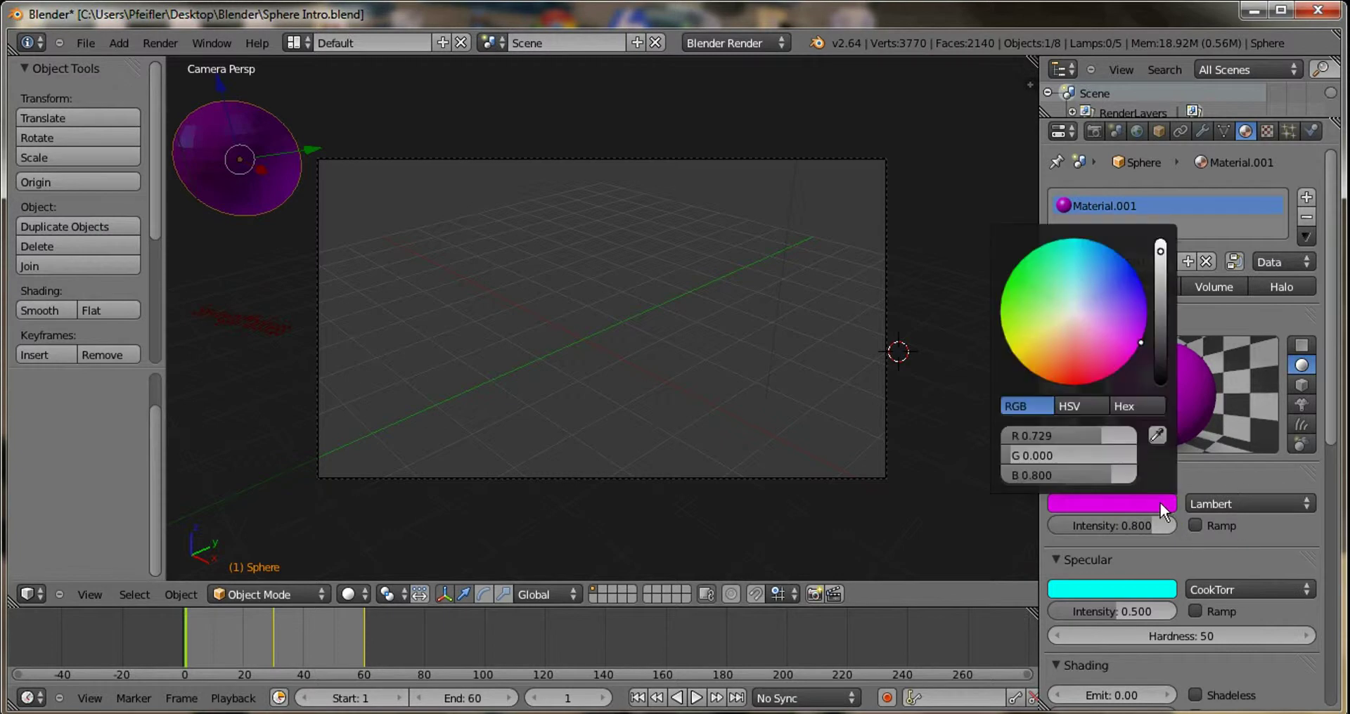
{"action": "left_click_drag", "start_coordinate": [1136, 339], "coordinate": [1149, 274]}
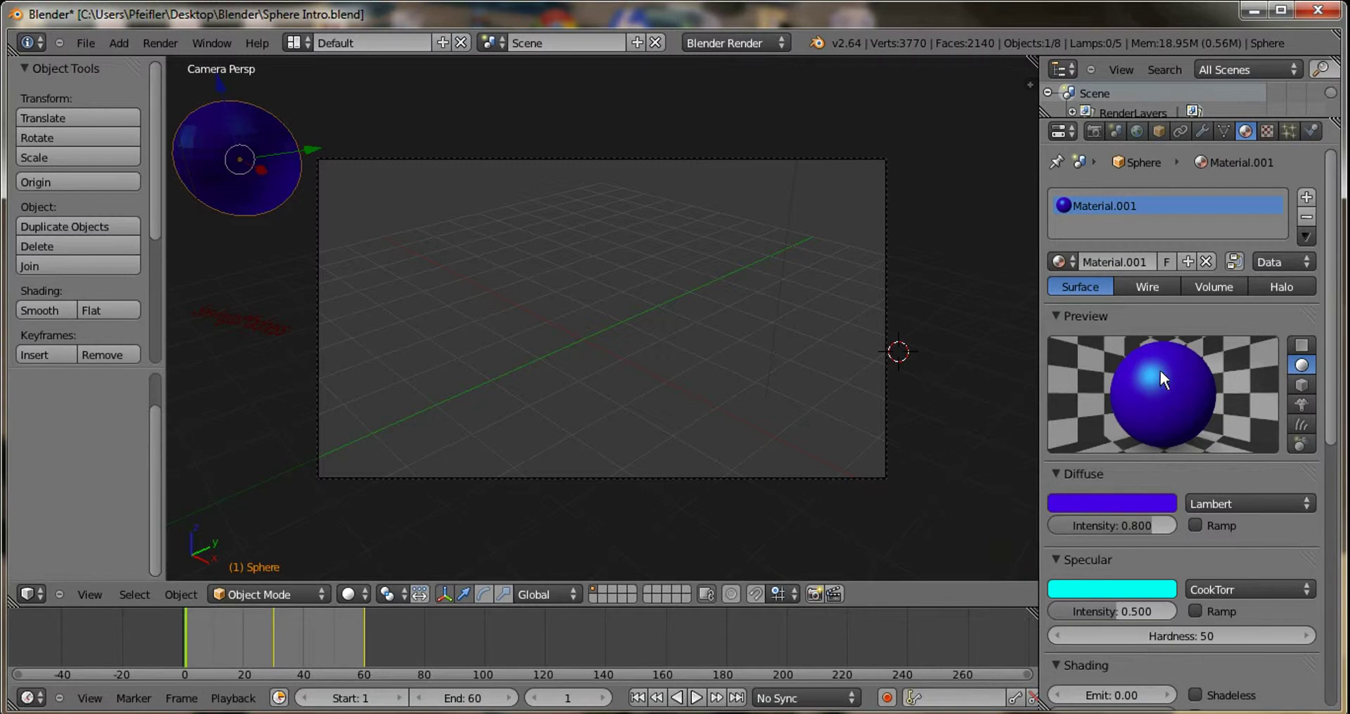
{"action": "left_click", "coordinate": [718, 379]}
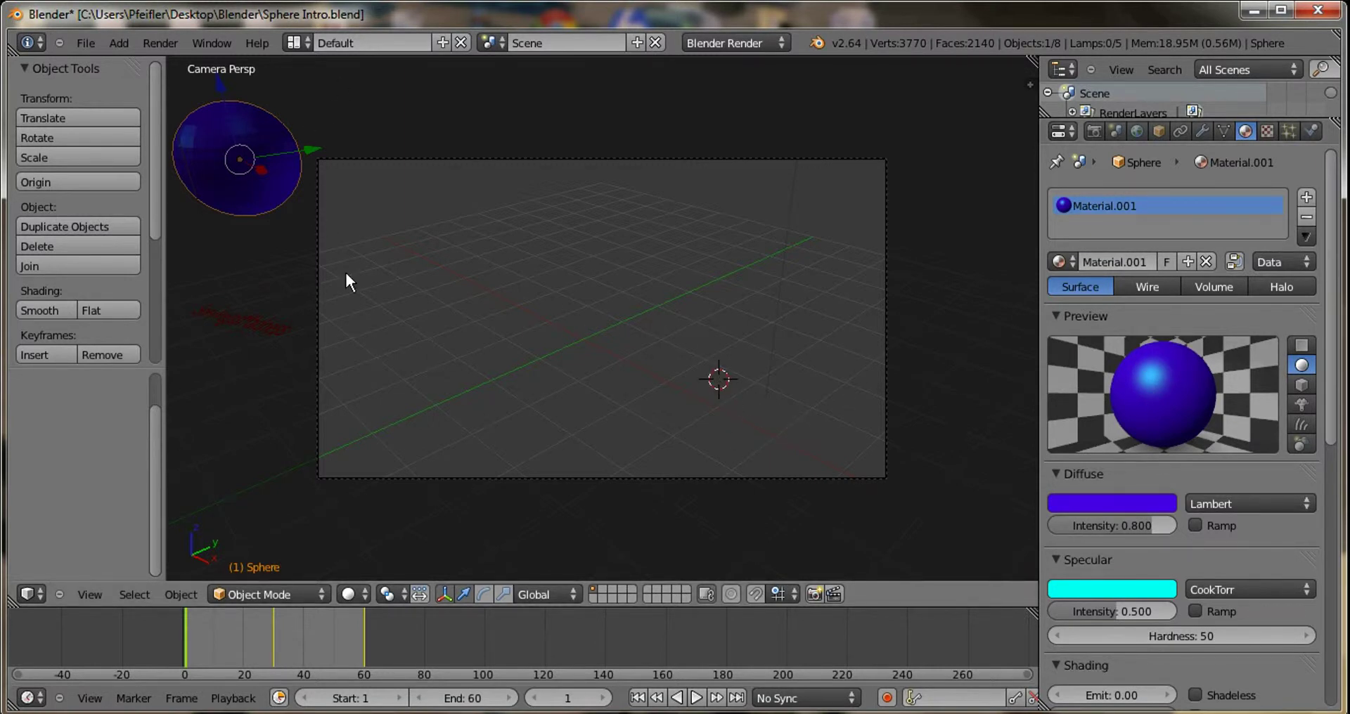
- In the Render settings, switch the output file format from PNG to AVI Raw
{"action": "left_click", "coordinate": [511, 316]}
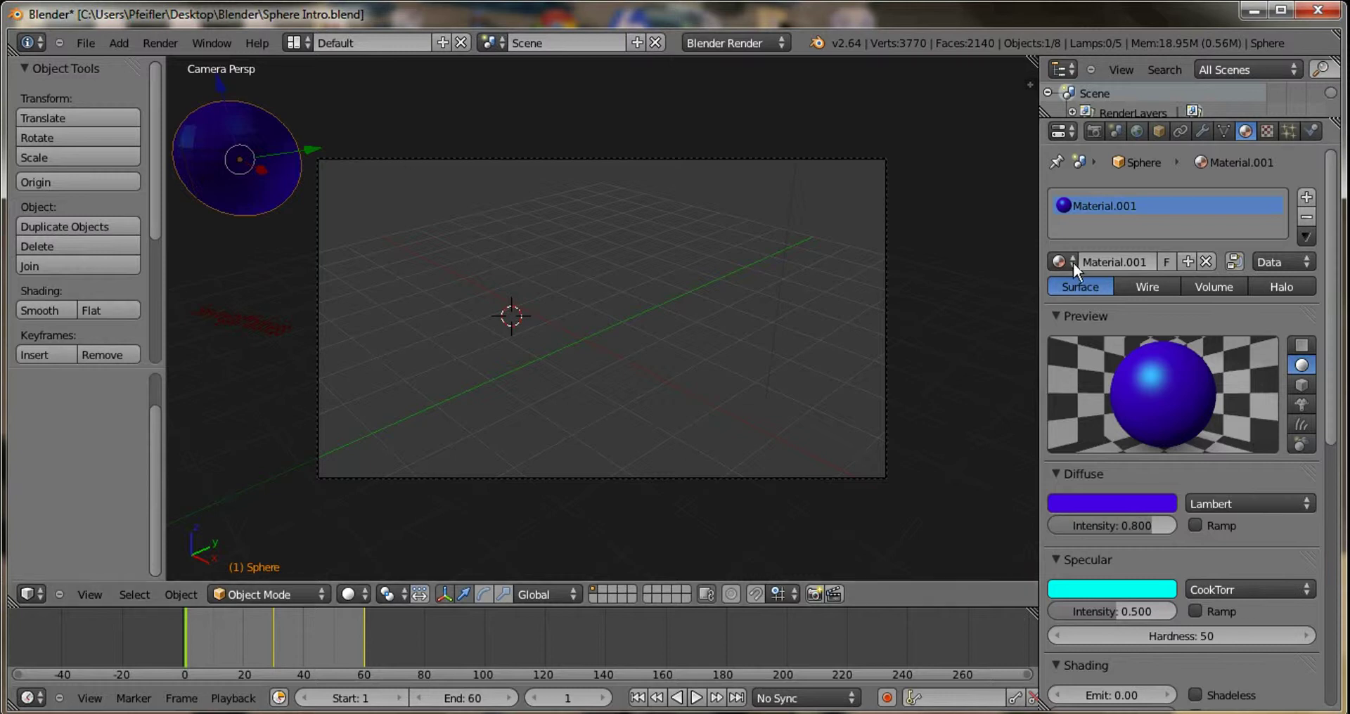
{"action": "left_click", "coordinate": [1094, 130]}
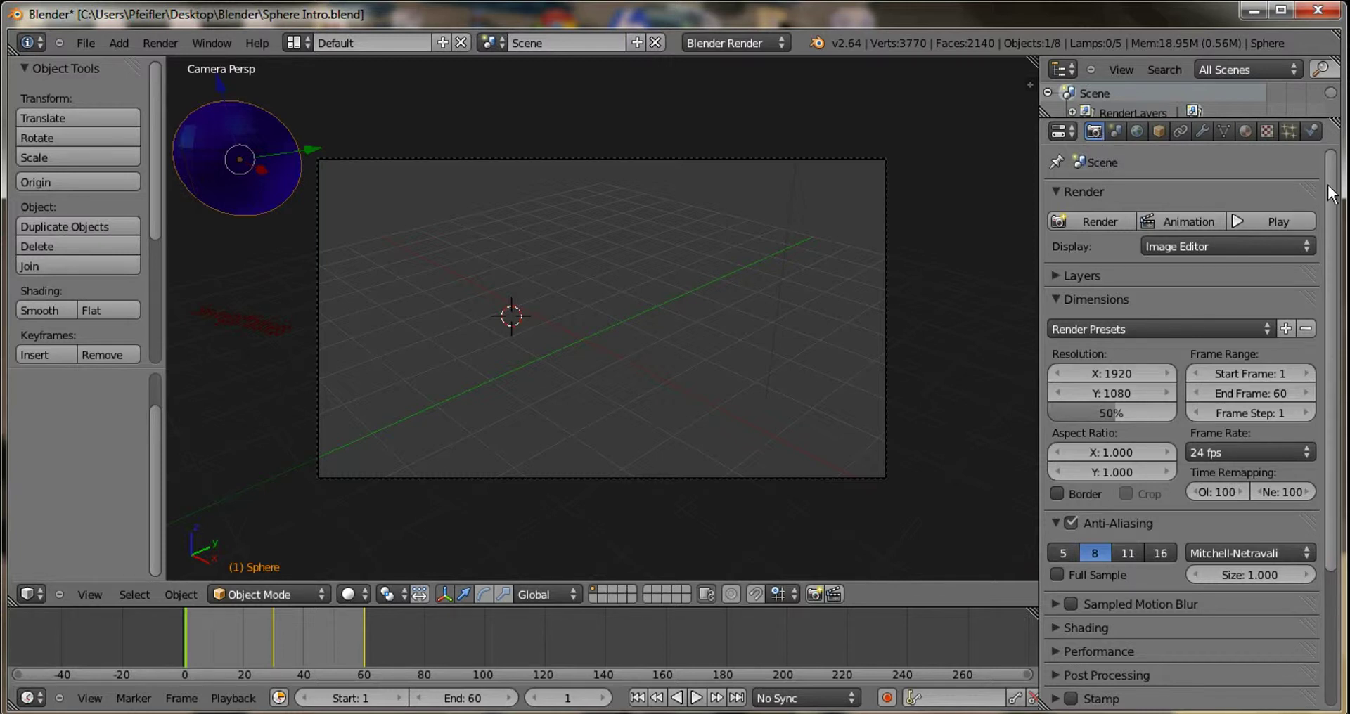
{"action": "left_click_drag", "start_coordinate": [1331, 196], "coordinate": [1330, 332]}
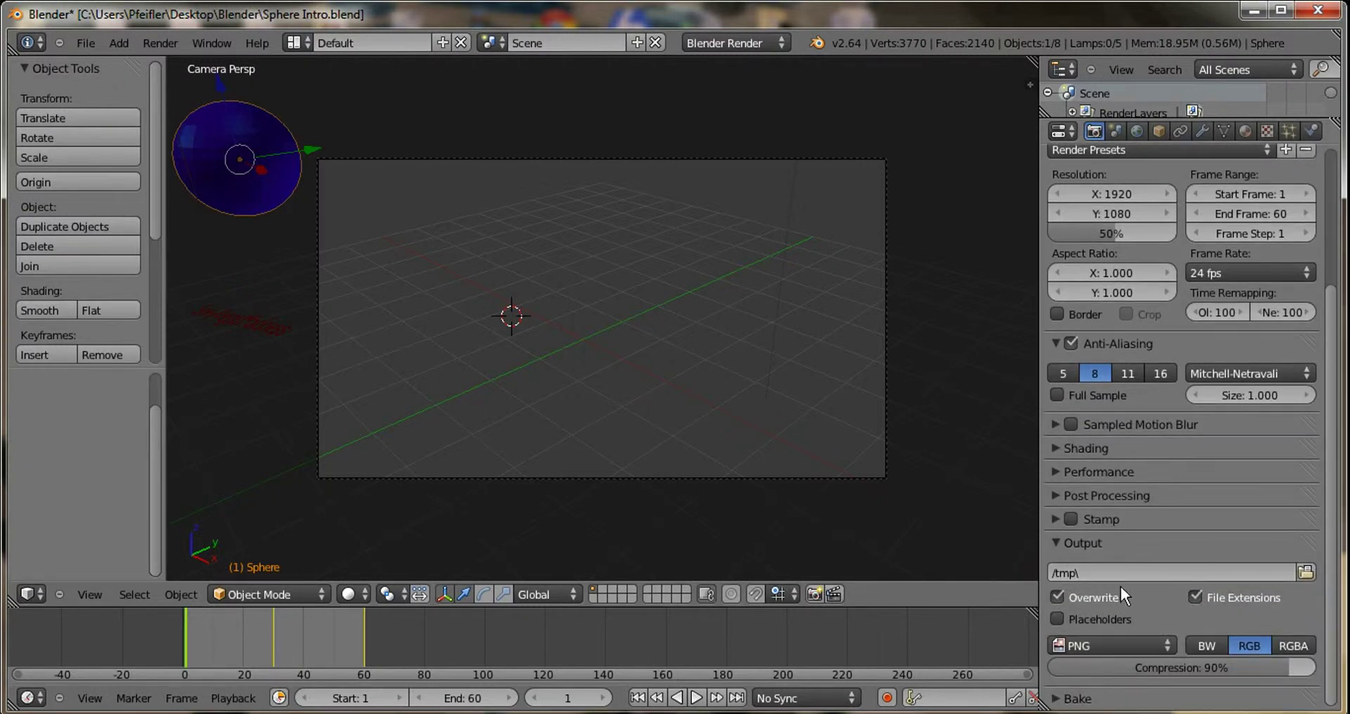
{"action": "left_click", "coordinate": [1163, 641]}
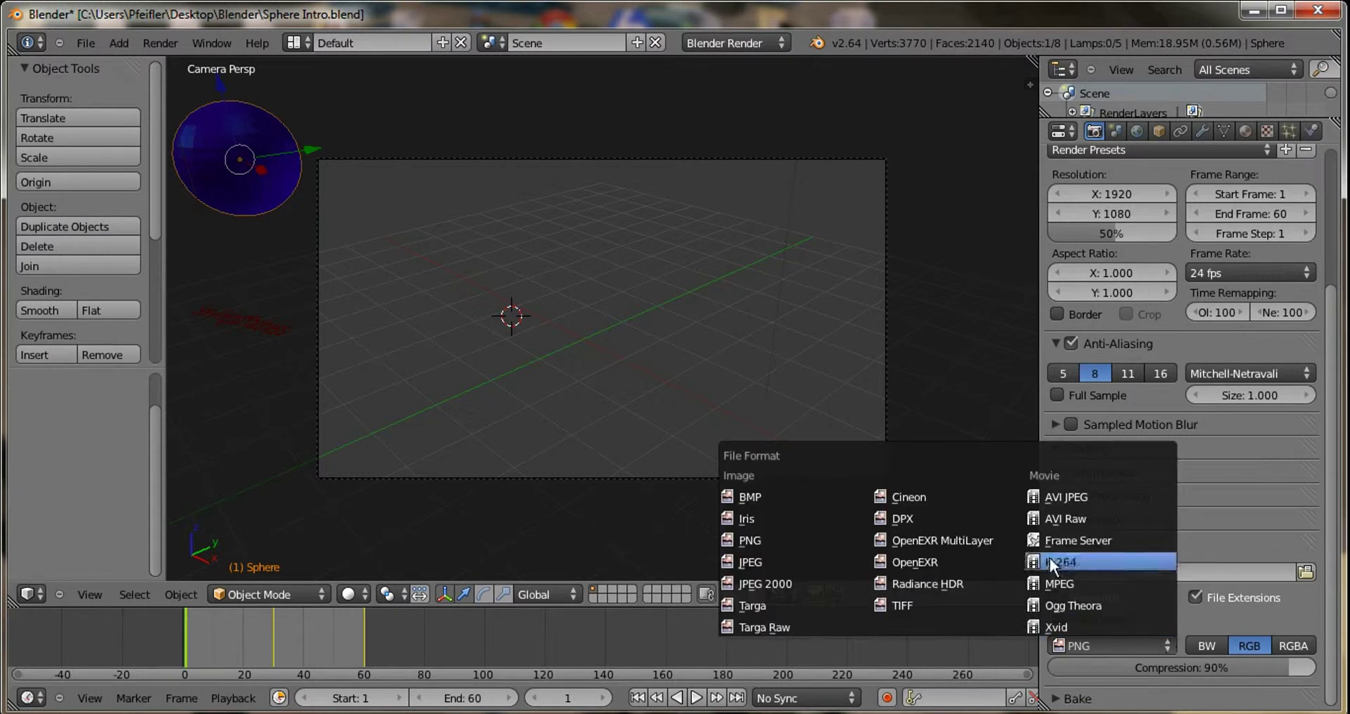
{"action": "left_click", "coordinate": [1054, 522]}
{"action": "left_click", "coordinate": [1166, 547]}
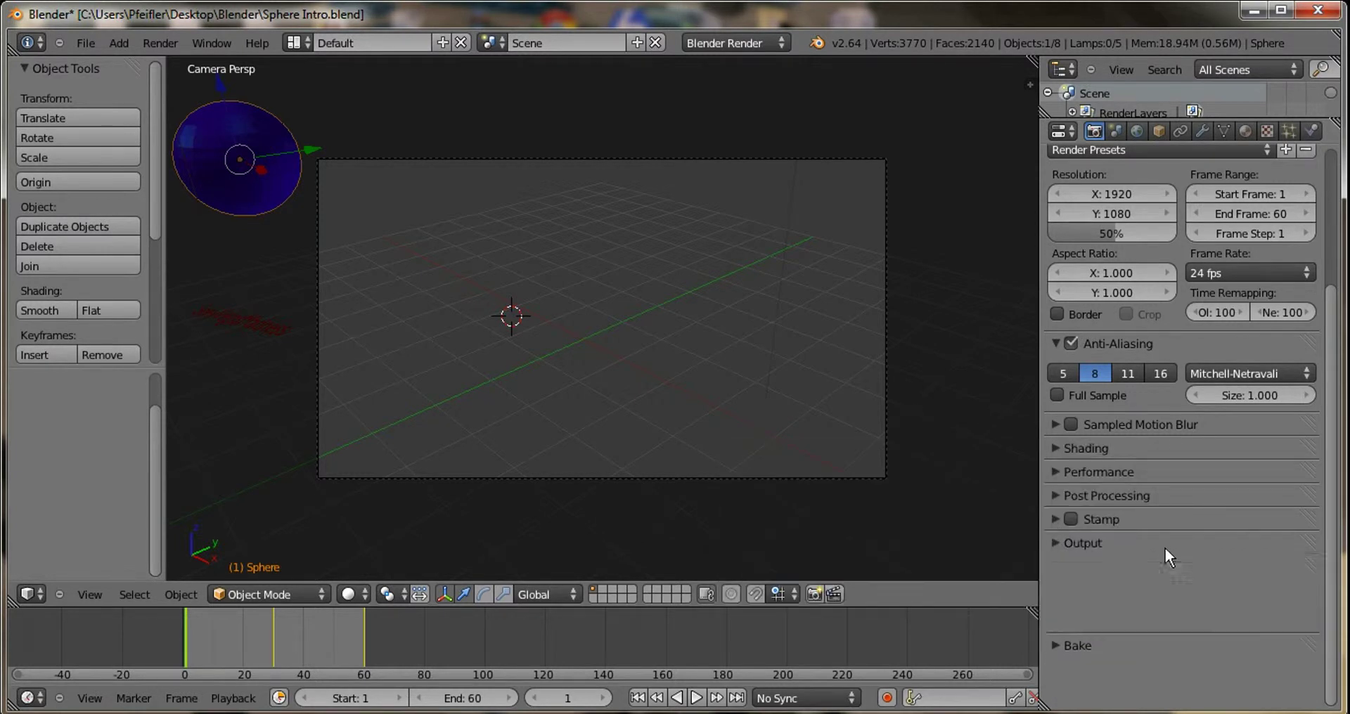
{"action": "left_click", "coordinate": [1105, 547]}
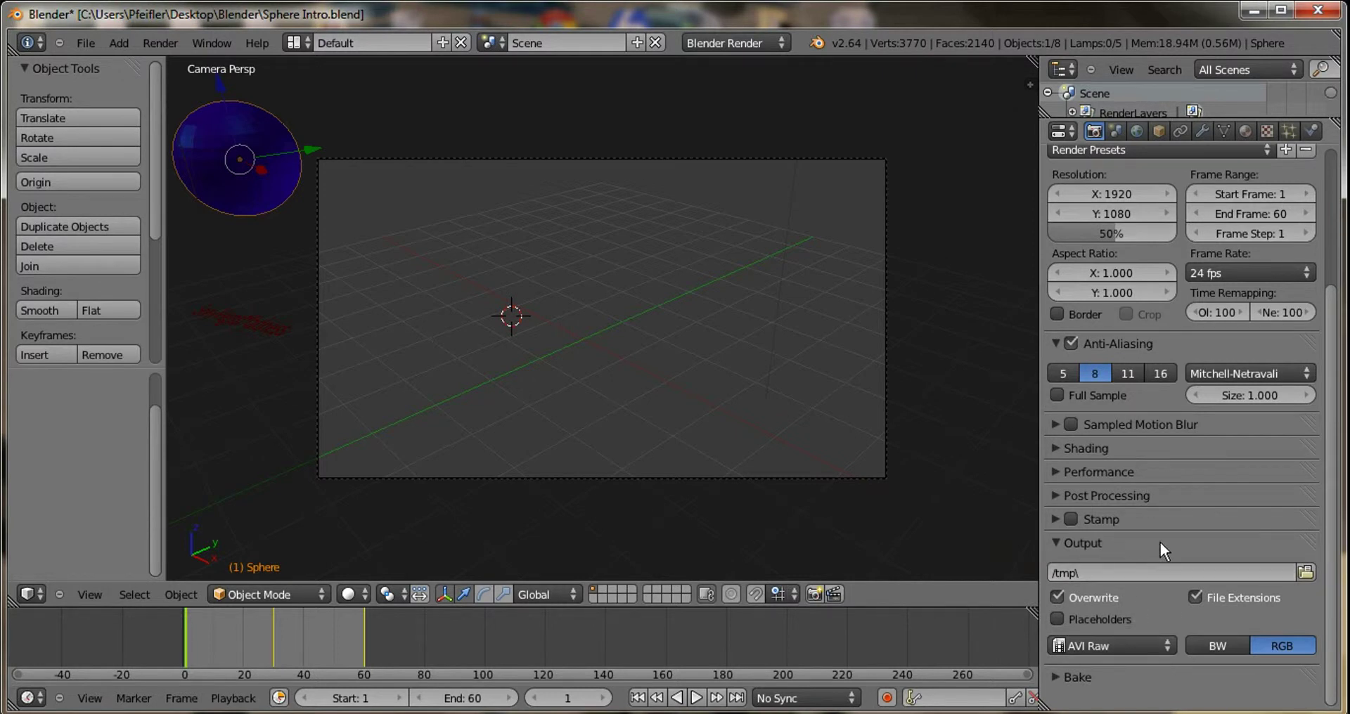
- Point the render output location to the Blender folder on the Desktop
{"action": "left_click", "coordinate": [1305, 572]}
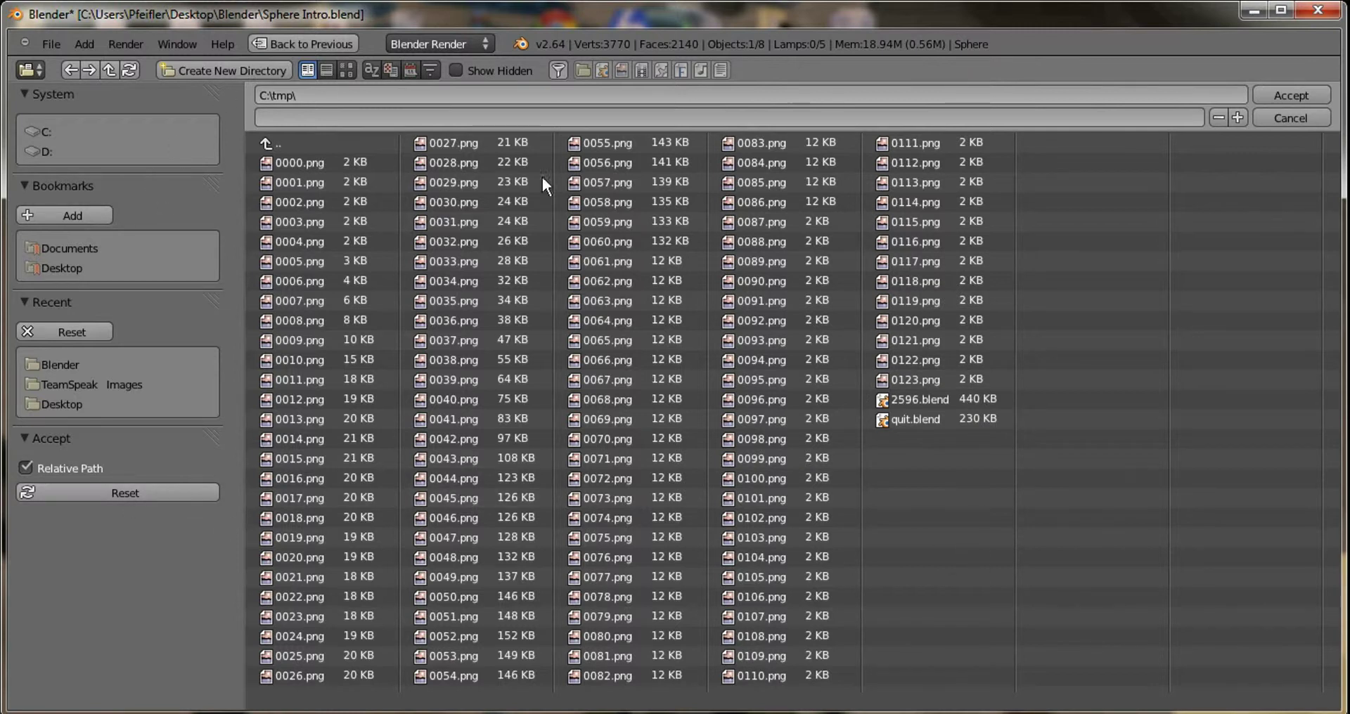
{"action": "left_click", "coordinate": [54, 132]}
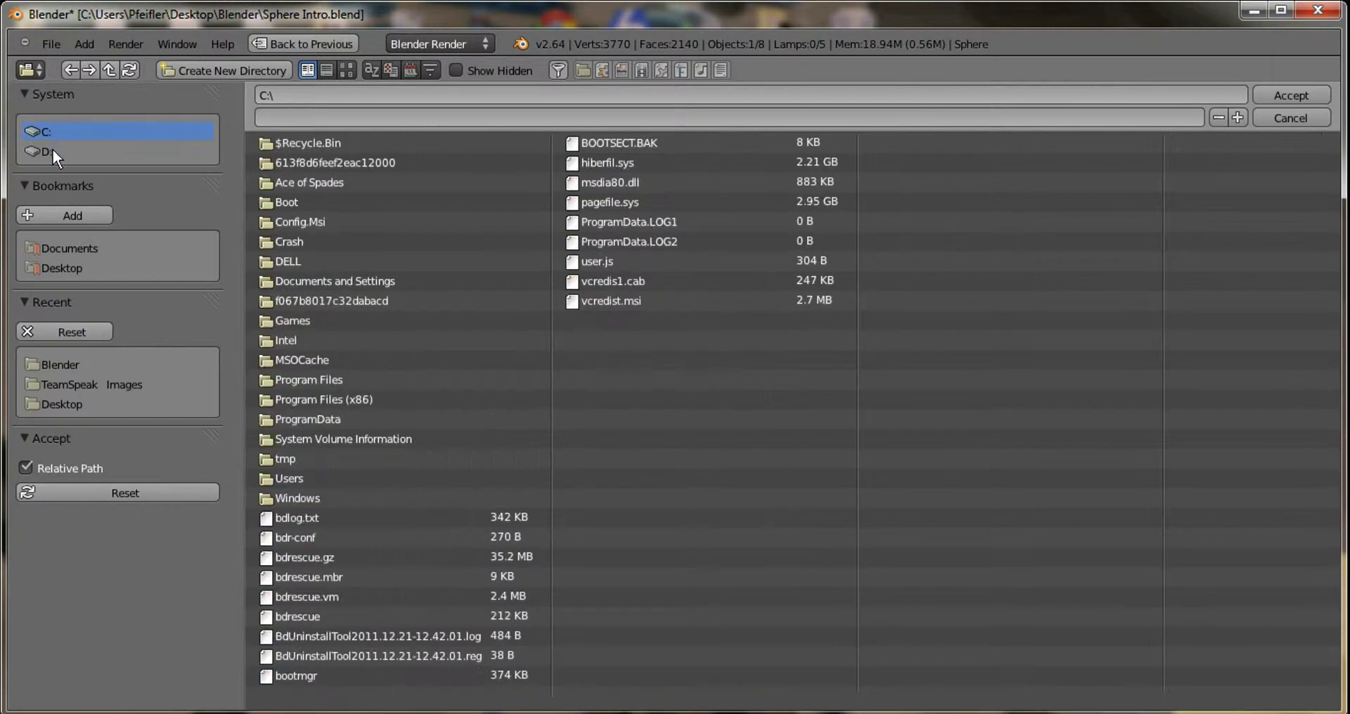
{"action": "left_click", "coordinate": [52, 149]}
{"action": "left_click", "coordinate": [52, 132]}
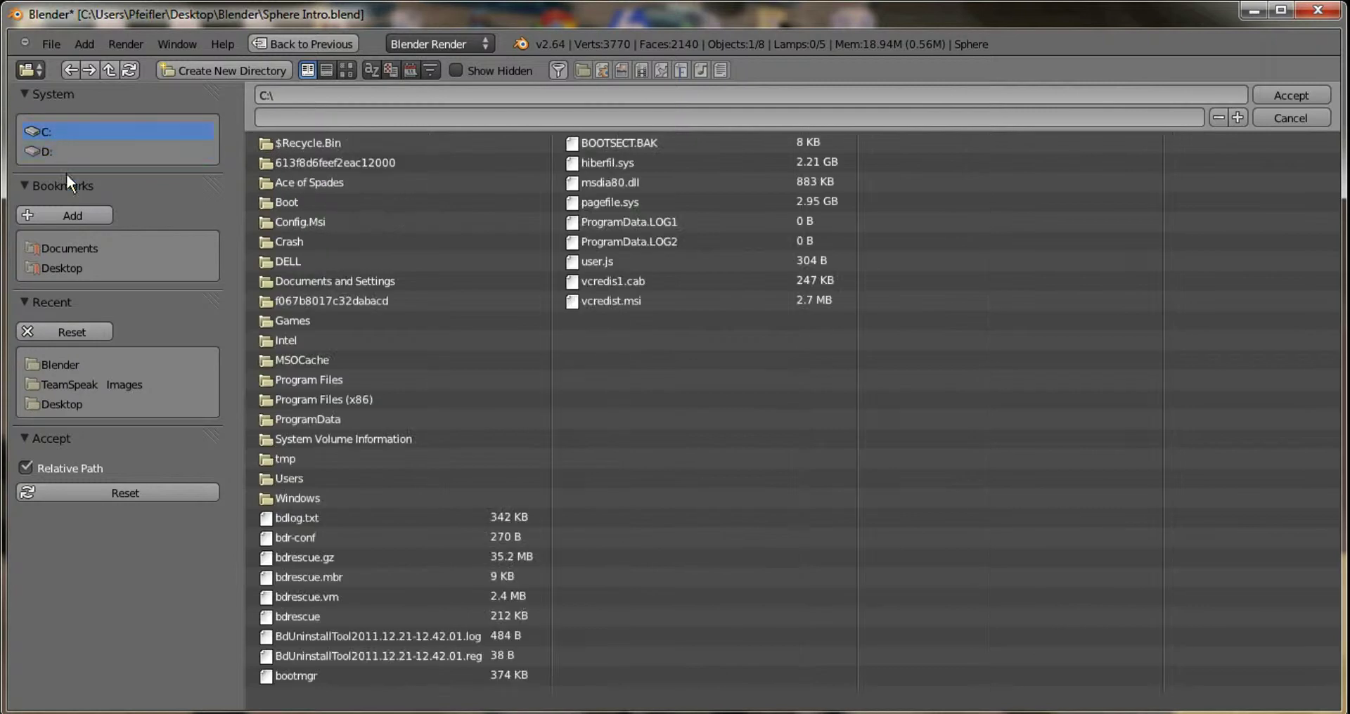
{"action": "left_click", "coordinate": [90, 254]}
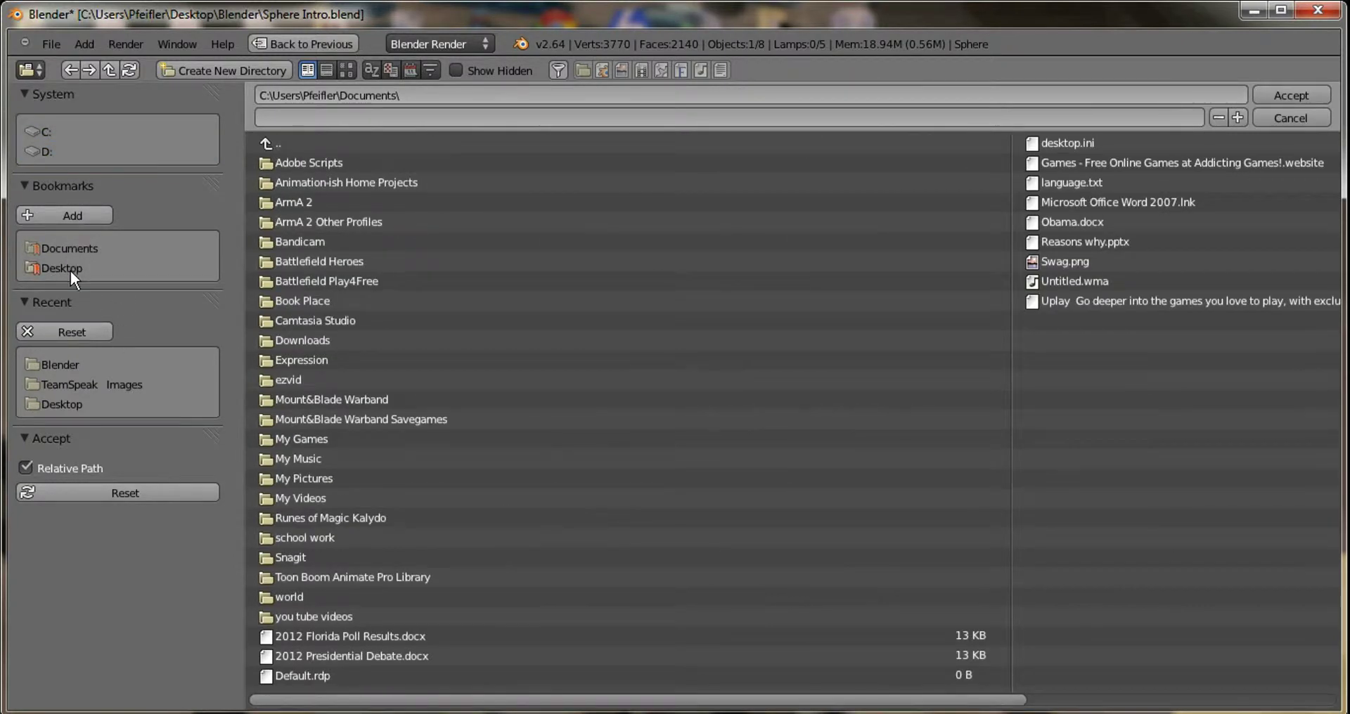
{"action": "left_click", "coordinate": [71, 270]}
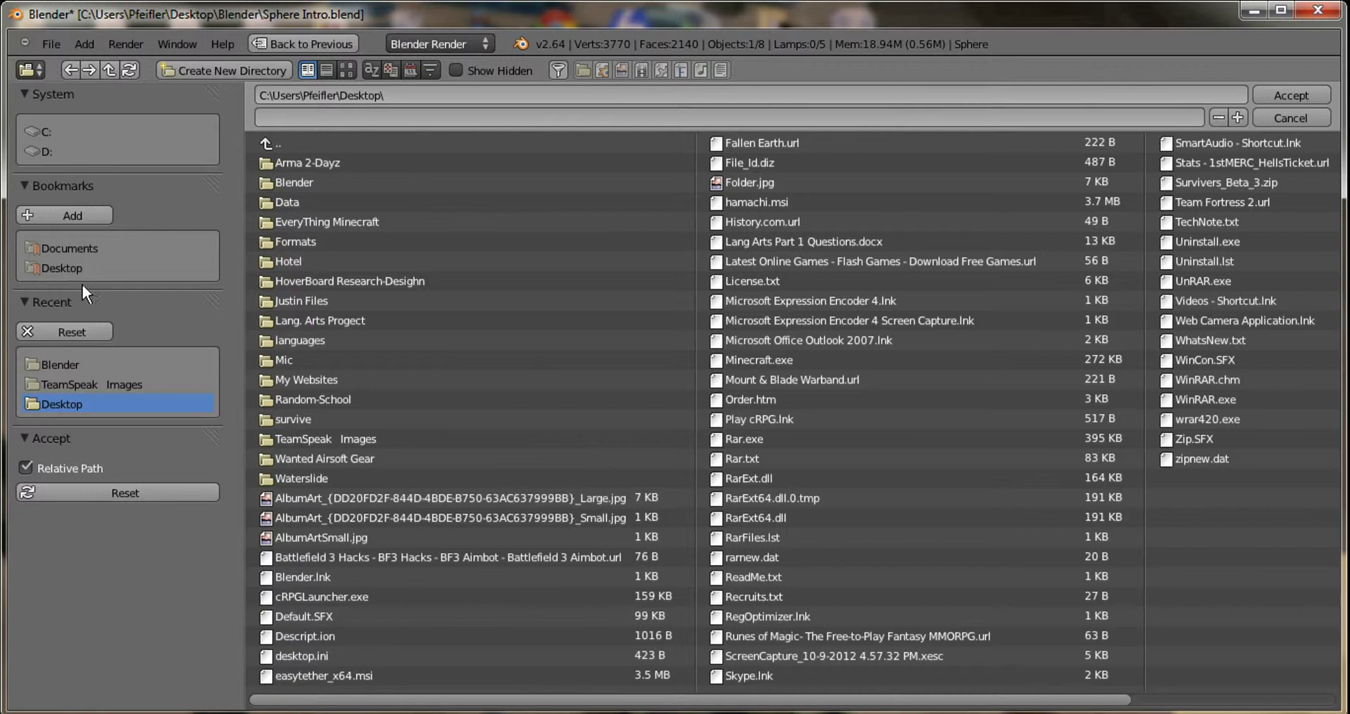
{"action": "left_click", "coordinate": [50, 364]}
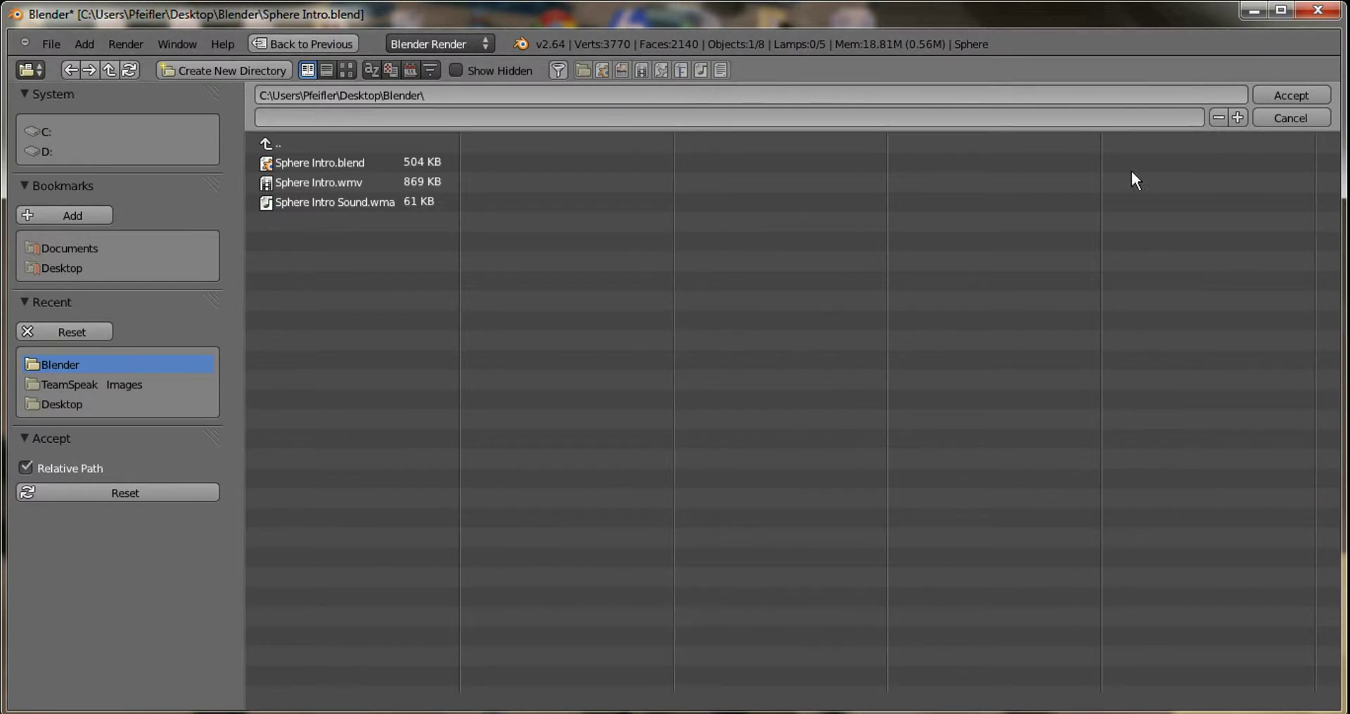
{"action": "left_click", "coordinate": [1290, 96]}
{"action": "scroll", "coordinate": [1153, 422], "scroll_direction": "down", "scroll_amount": 2}
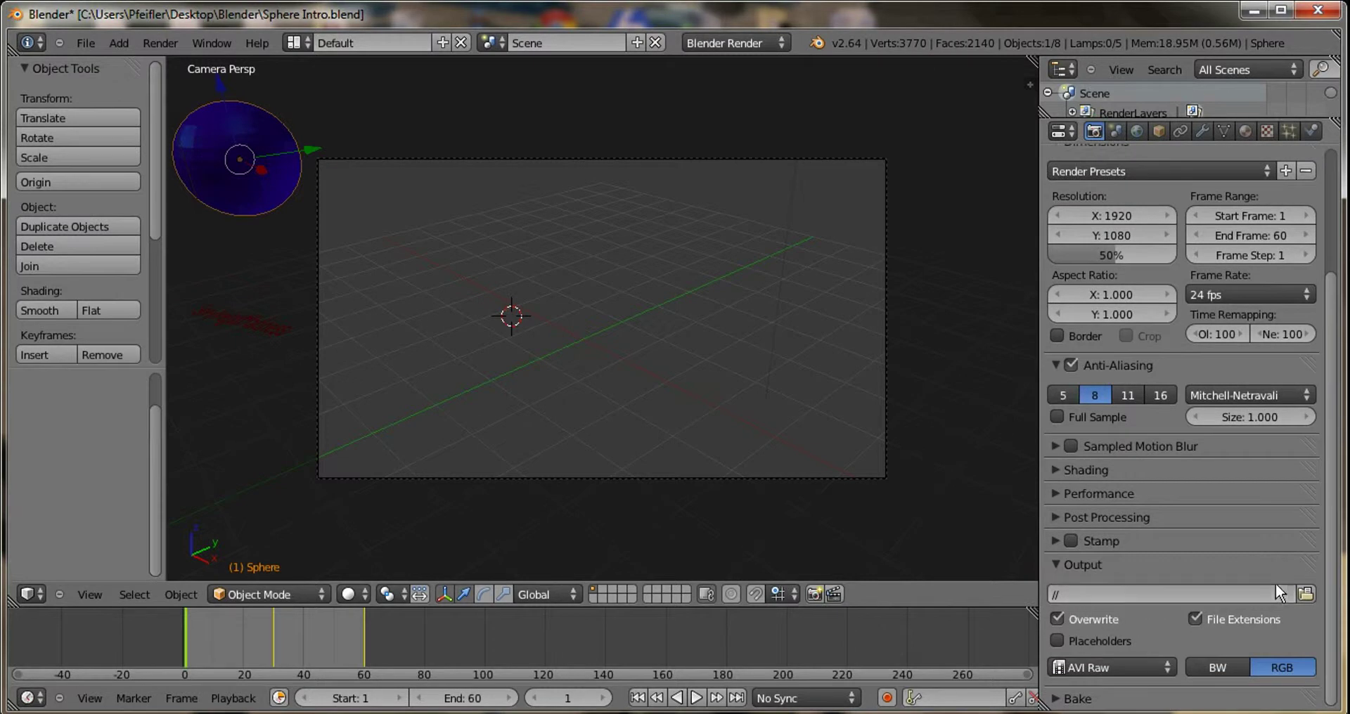
{"action": "scroll", "coordinate": [1261, 577], "scroll_direction": "up", "scroll_amount": 1}
- Name the output file 'Sphere Intro 2' and confirm it as the destination
{"action": "left_click", "coordinate": [1305, 633]}
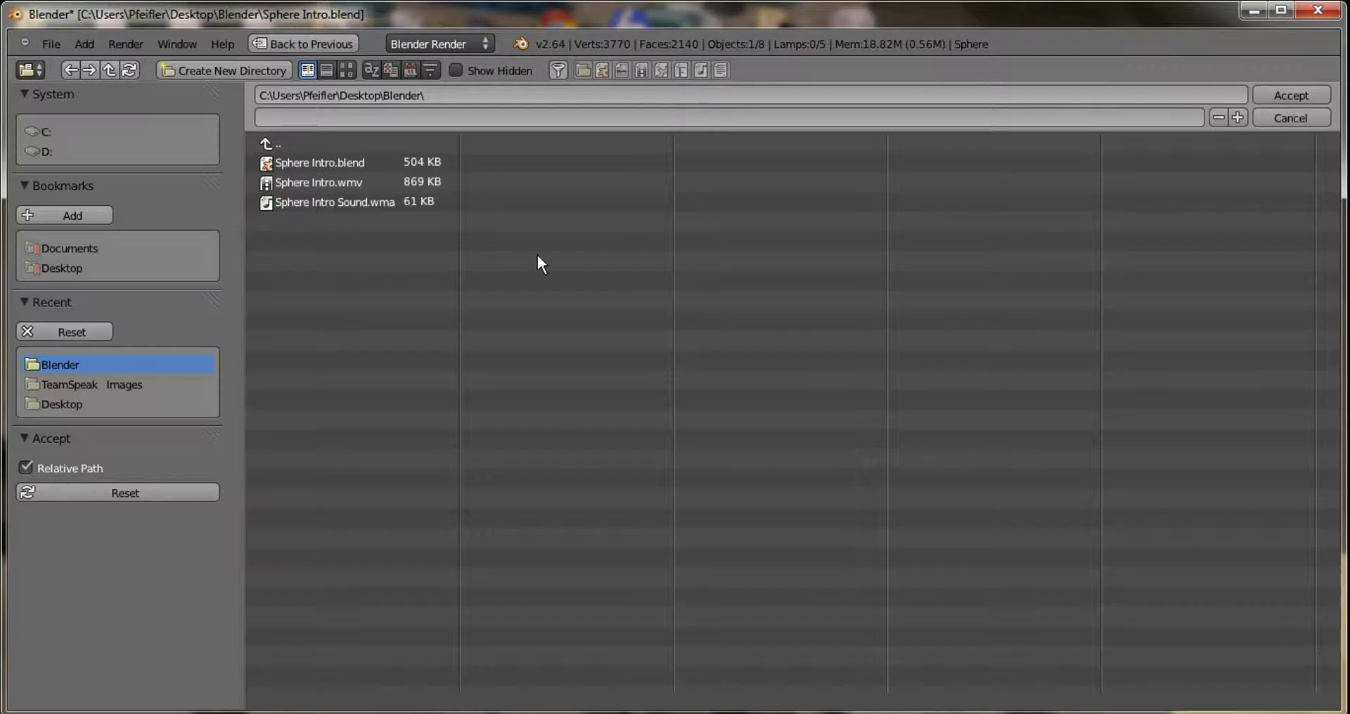
{"action": "left_click", "coordinate": [871, 116]}
{"action": "type", "text": "Sphere Intro 2"}
{"action": "left_click", "coordinate": [1284, 96]}
{"action": "left_click", "coordinate": [1283, 96]}
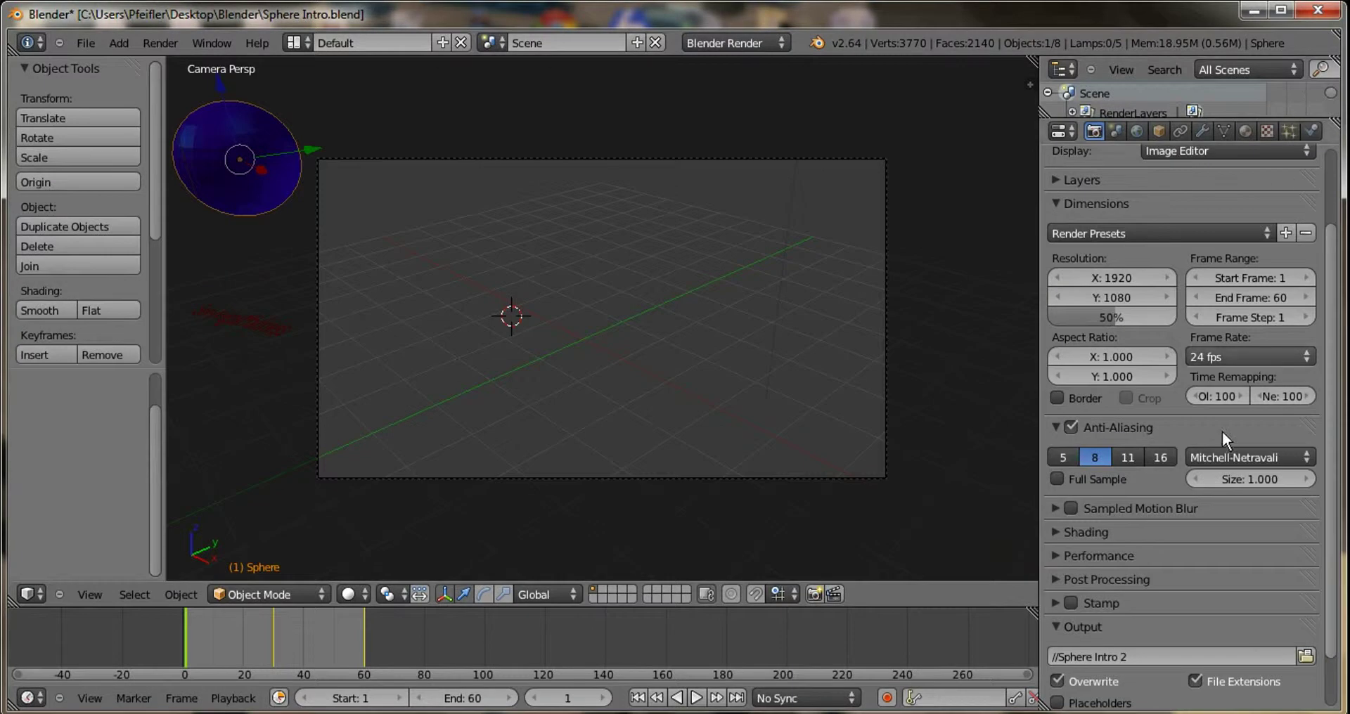
{"action": "scroll", "coordinate": [1196, 483], "scroll_direction": "down", "scroll_amount": 2}
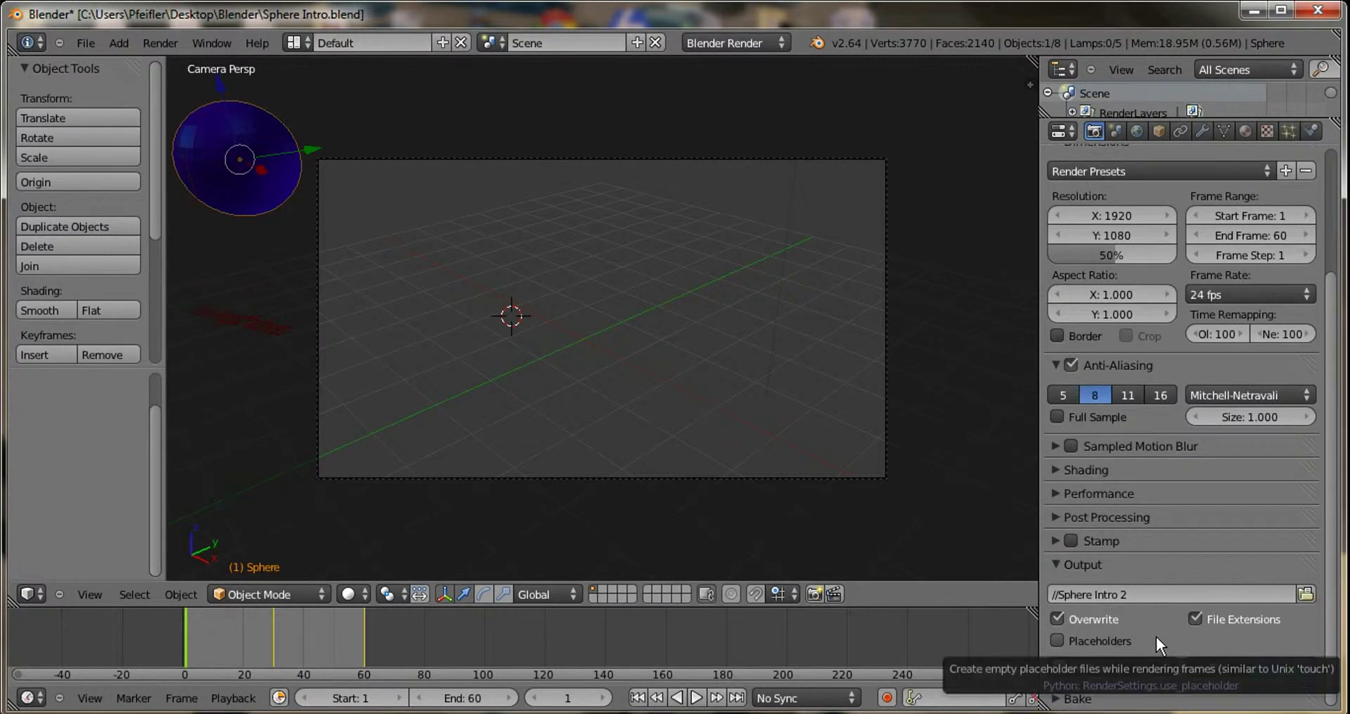
{"action": "scroll", "coordinate": [1155, 635], "scroll_direction": "up", "scroll_amount": 3}
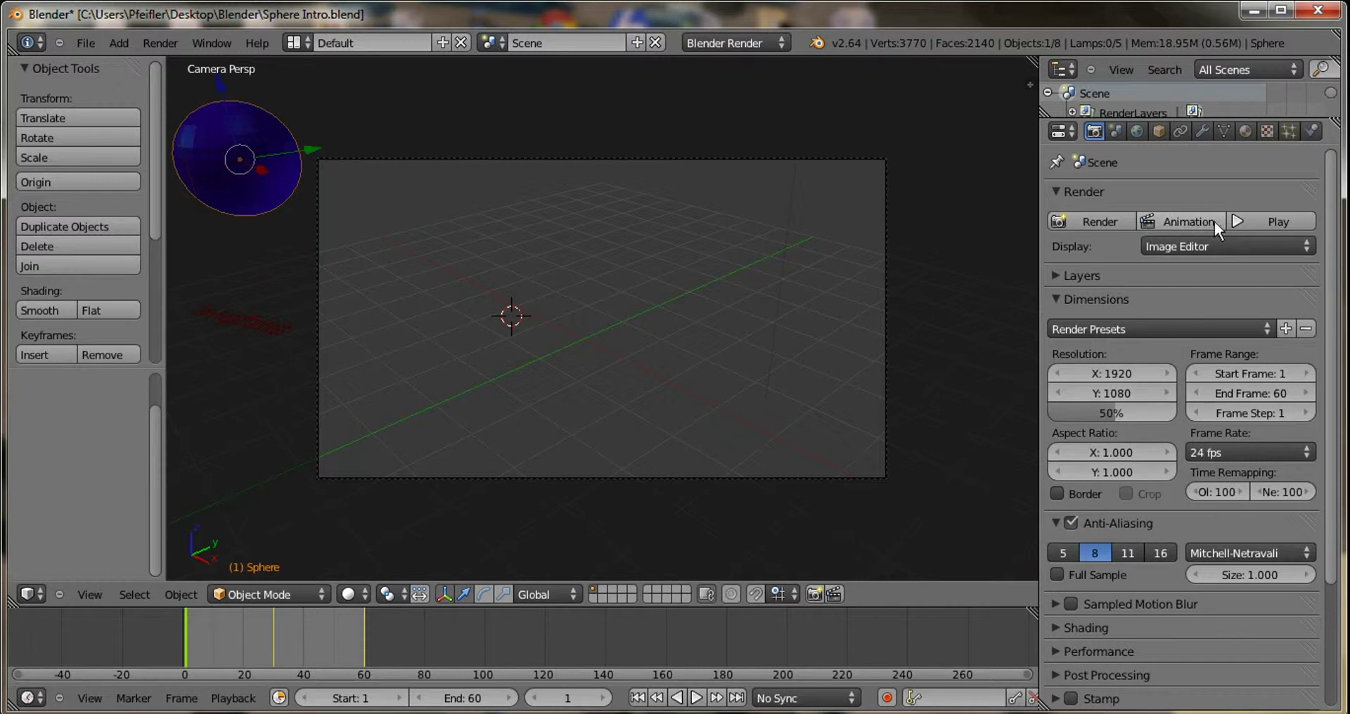
- Render all 60 frames of the animation, then minimize Blender to the desktop
{"action": "left_click", "coordinate": [1168, 218]}
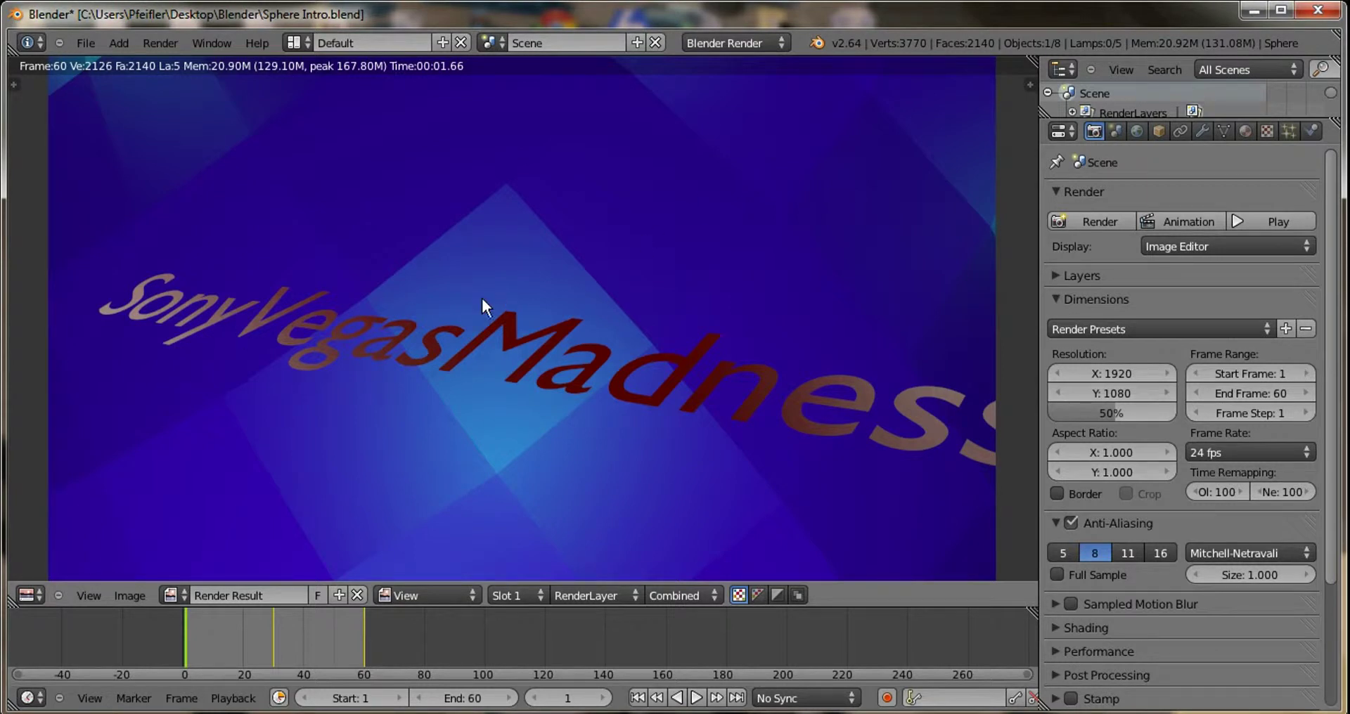
{"action": "left_click", "coordinate": [1324, 14]}
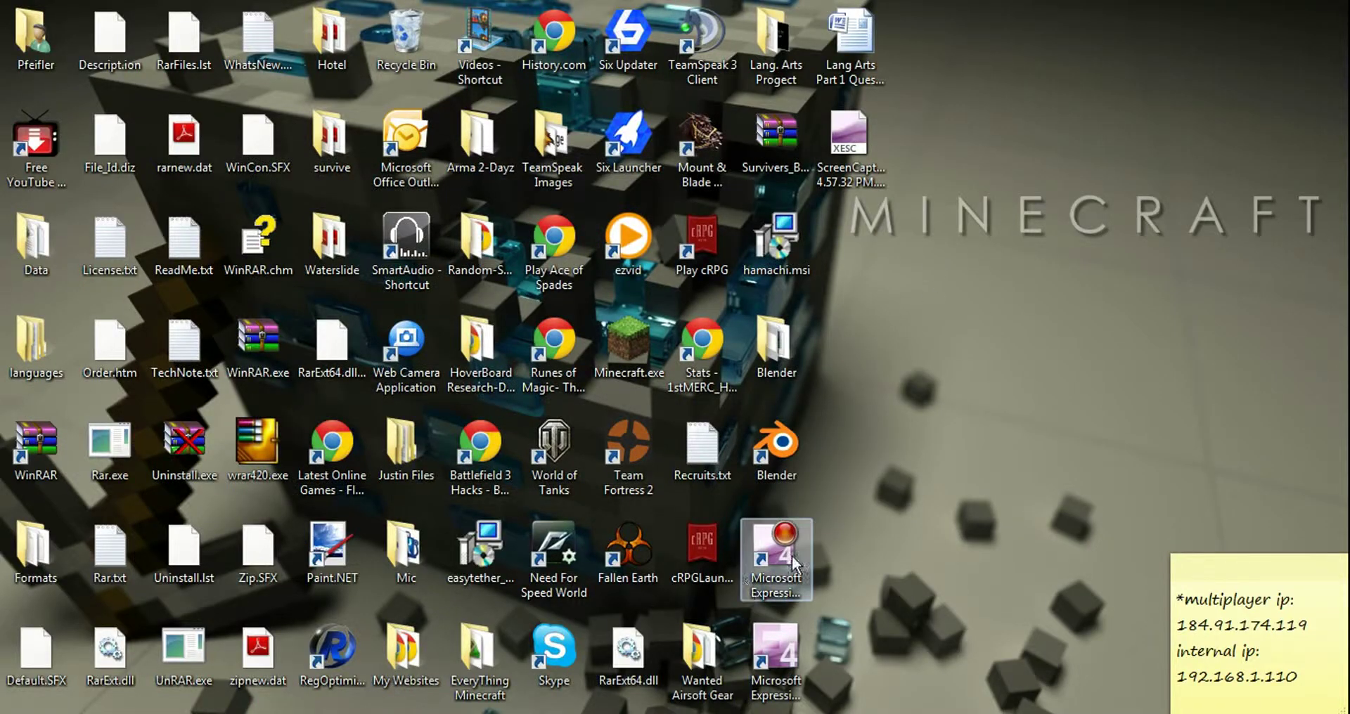
- Rename the rendered AVI in the Desktop Blender folder to 'Sphere Intro.avi'
{"action": "double_click", "coordinate": [801, 341]}
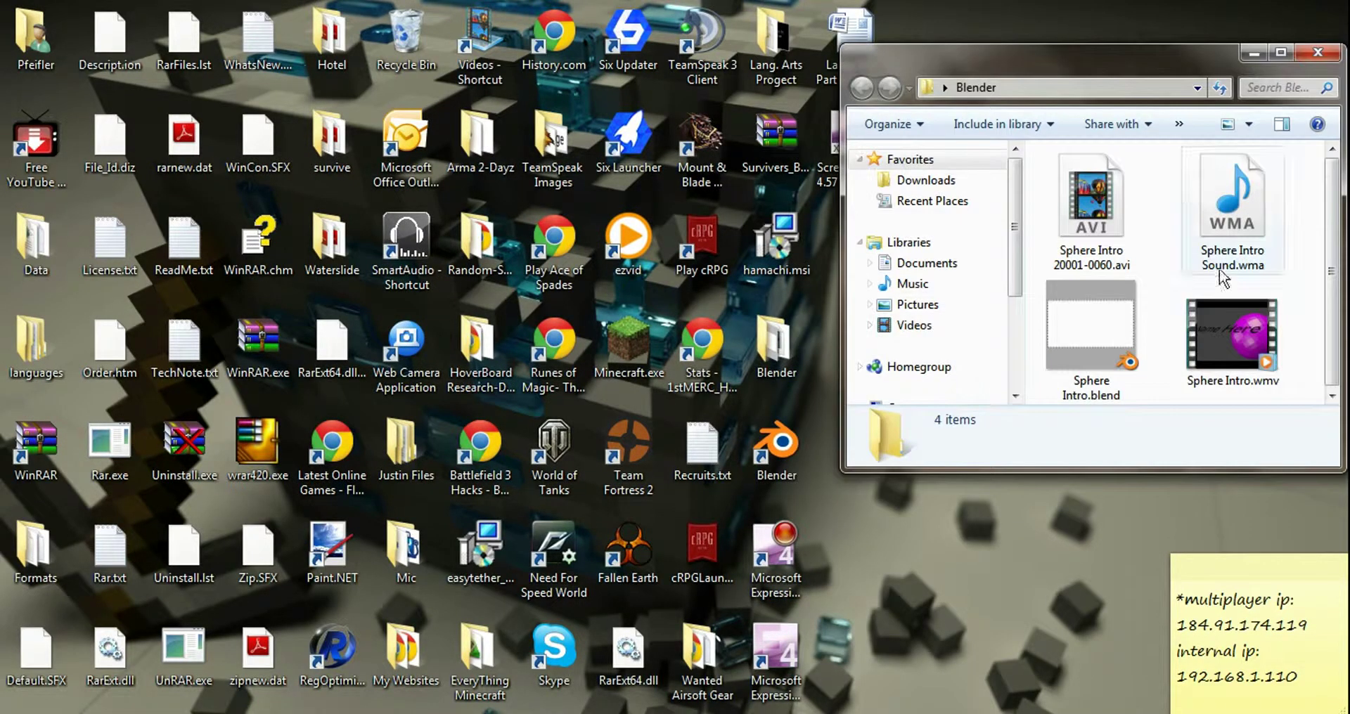
{"action": "left_click", "coordinate": [1073, 266]}
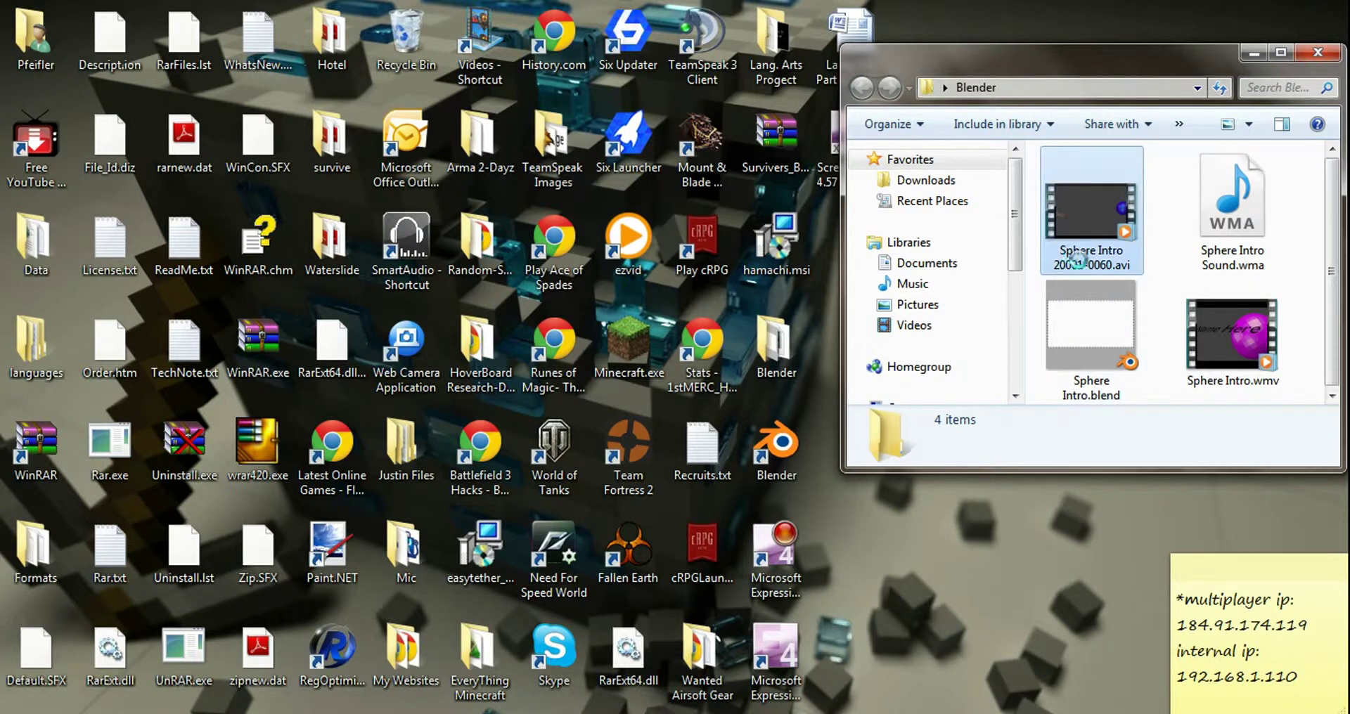
{"action": "right_click", "coordinate": [1073, 266]}
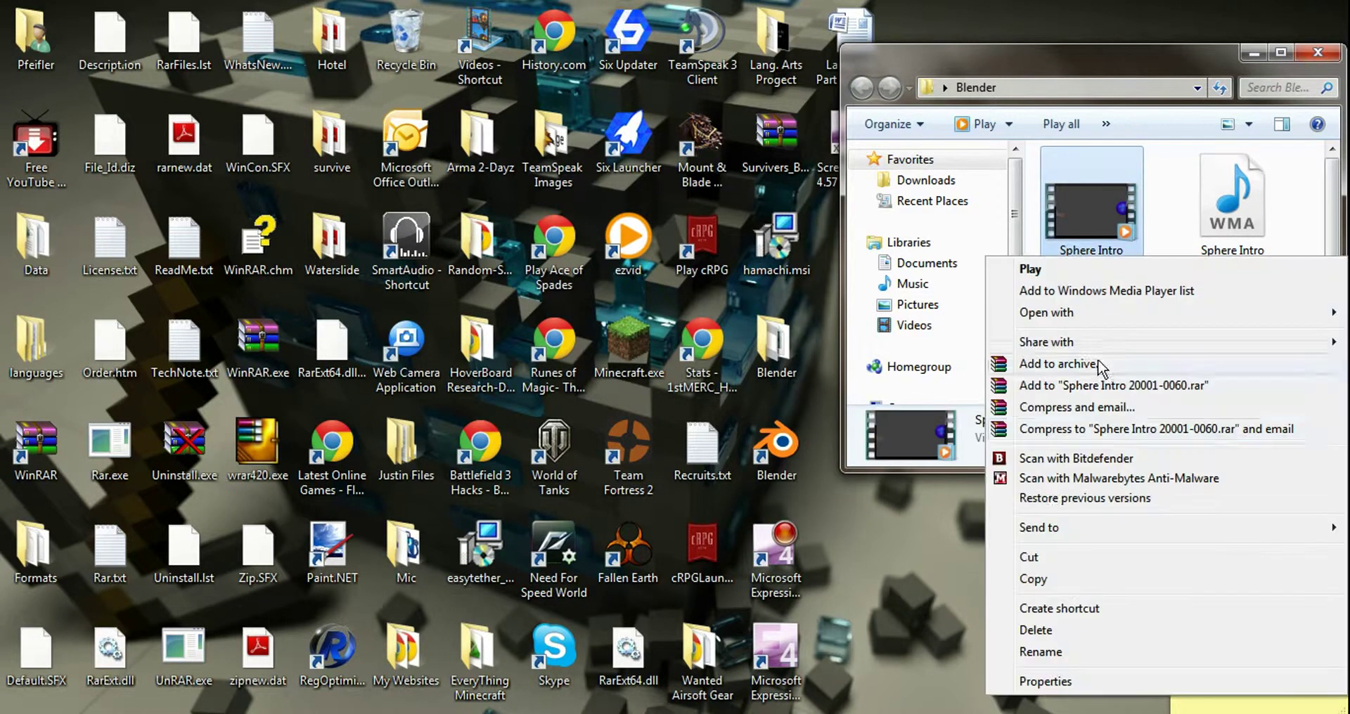
{"action": "left_click", "coordinate": [1072, 652]}
{"action": "key", "text": "BackSpace"}
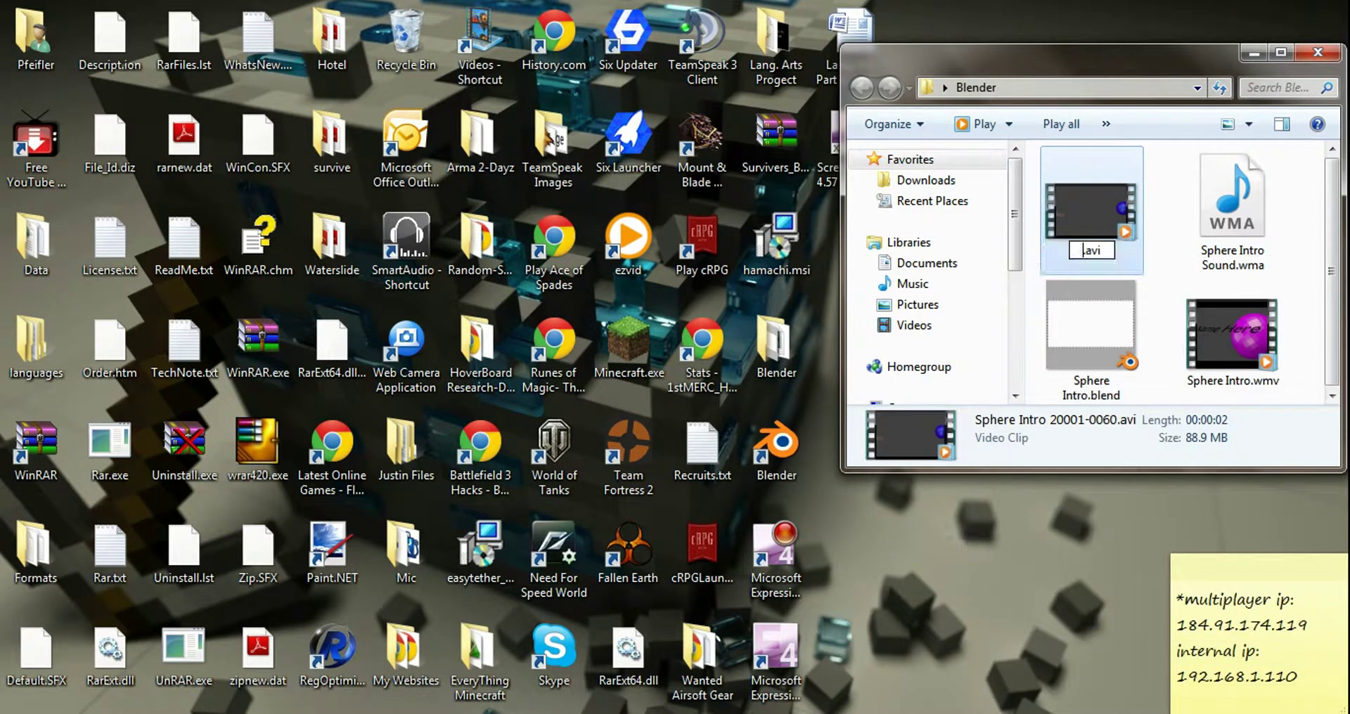
{"action": "type", "text": "Sphere"}
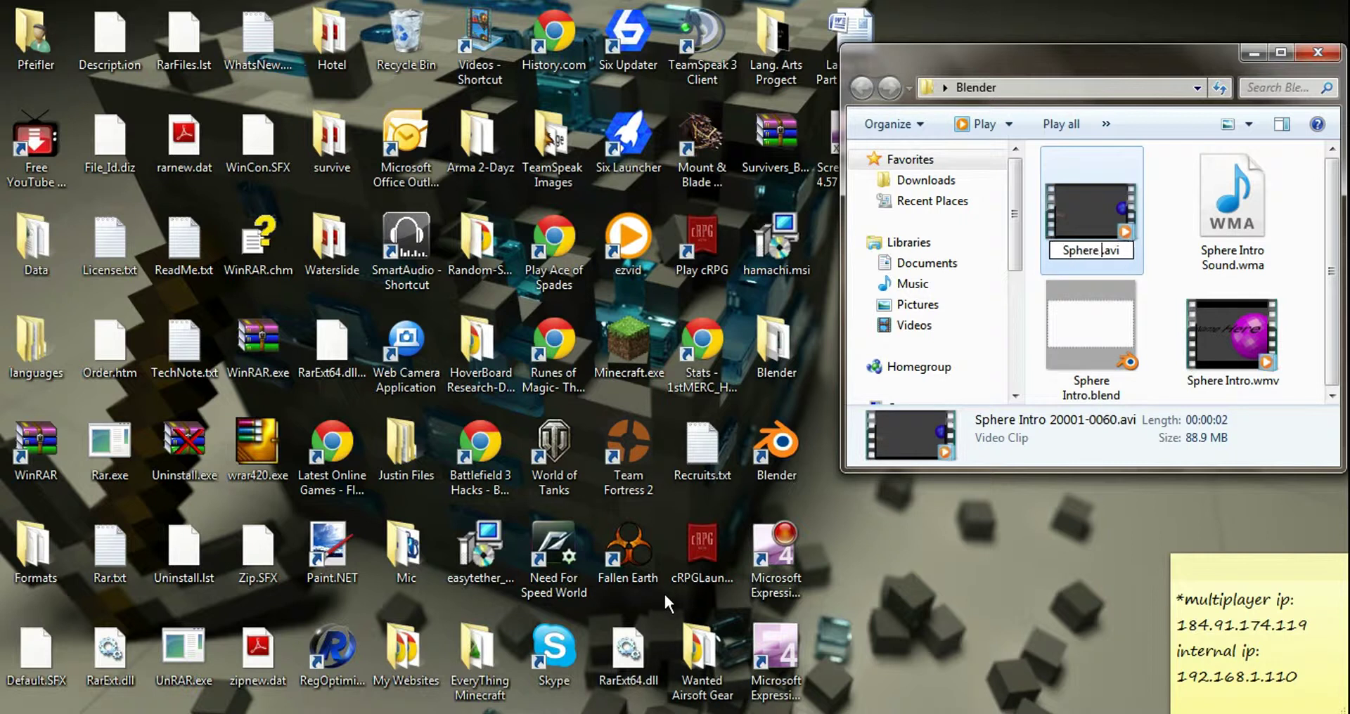
{"action": "type", "text": " Intro"}
{"action": "key", "text": "Return"}
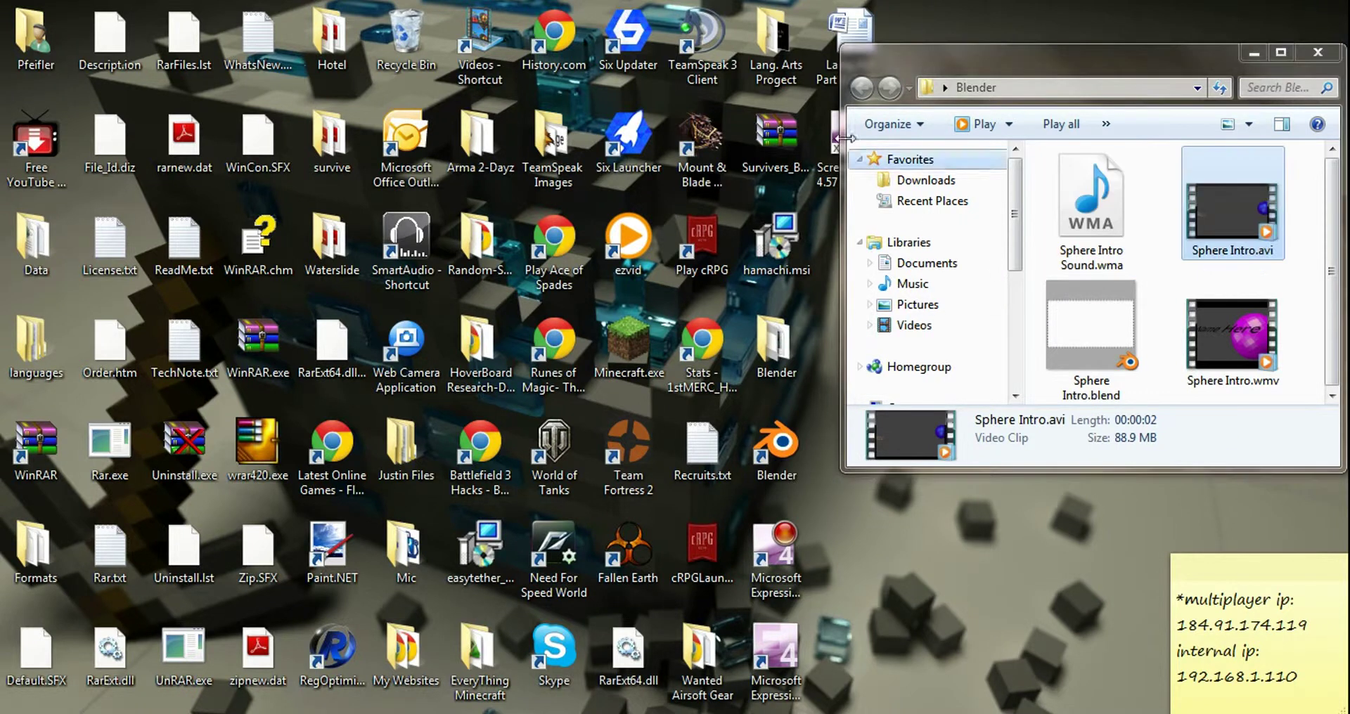
- Open Sphere Intro.avi with Windows Live Movie Maker
{"action": "right_click", "coordinate": [1233, 226]}
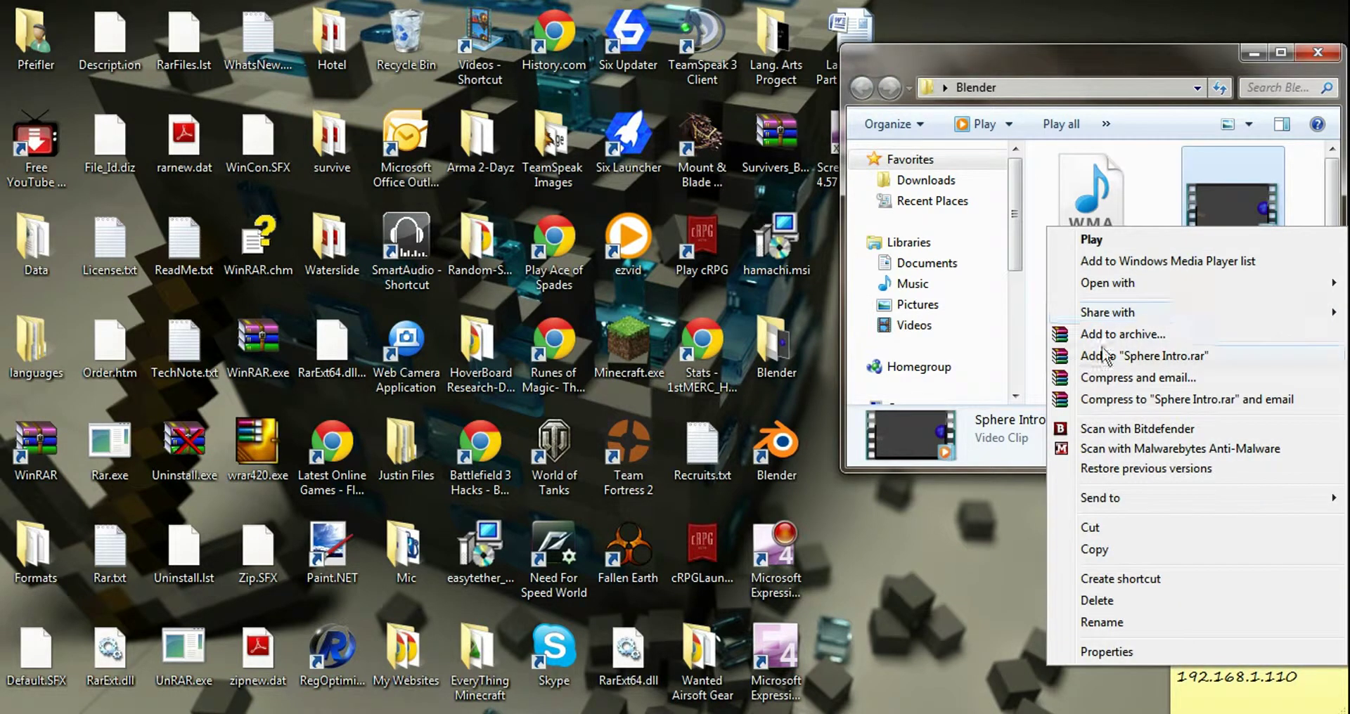
{"action": "mouse_move", "coordinate": [1128, 289]}
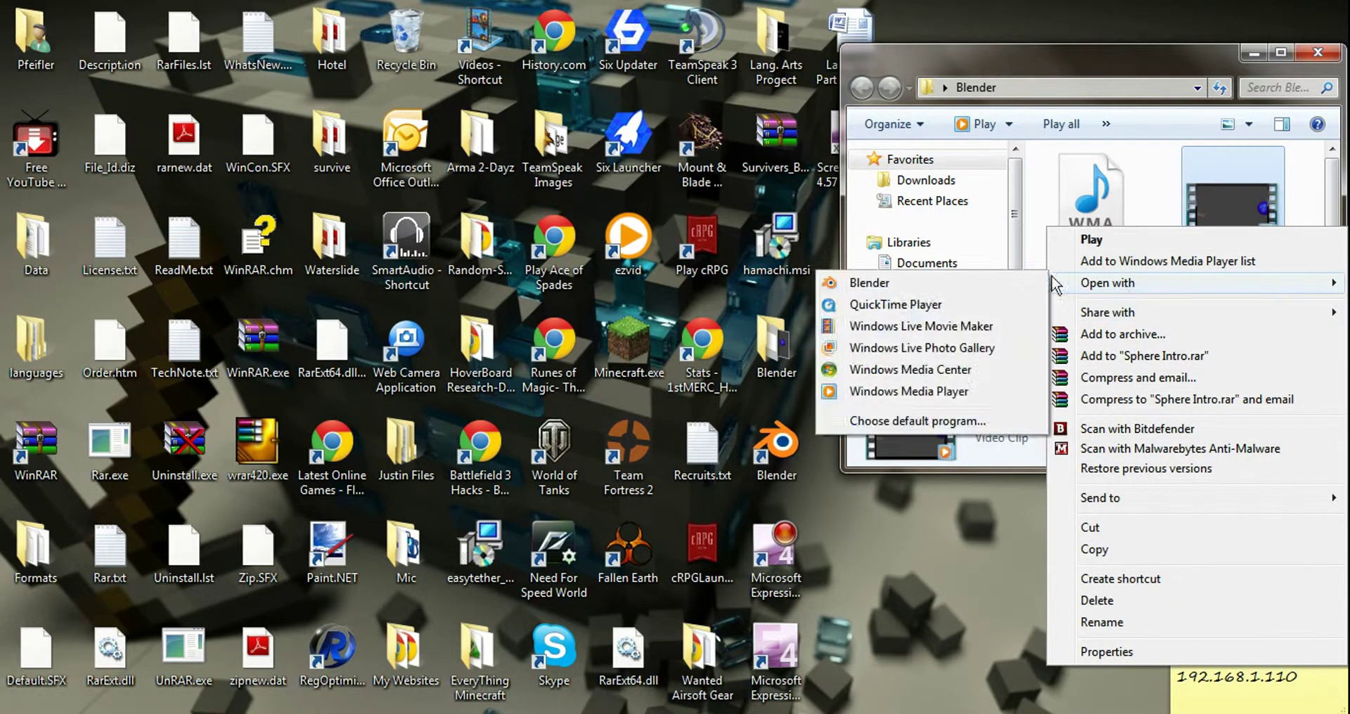
{"action": "left_click", "coordinate": [914, 327]}
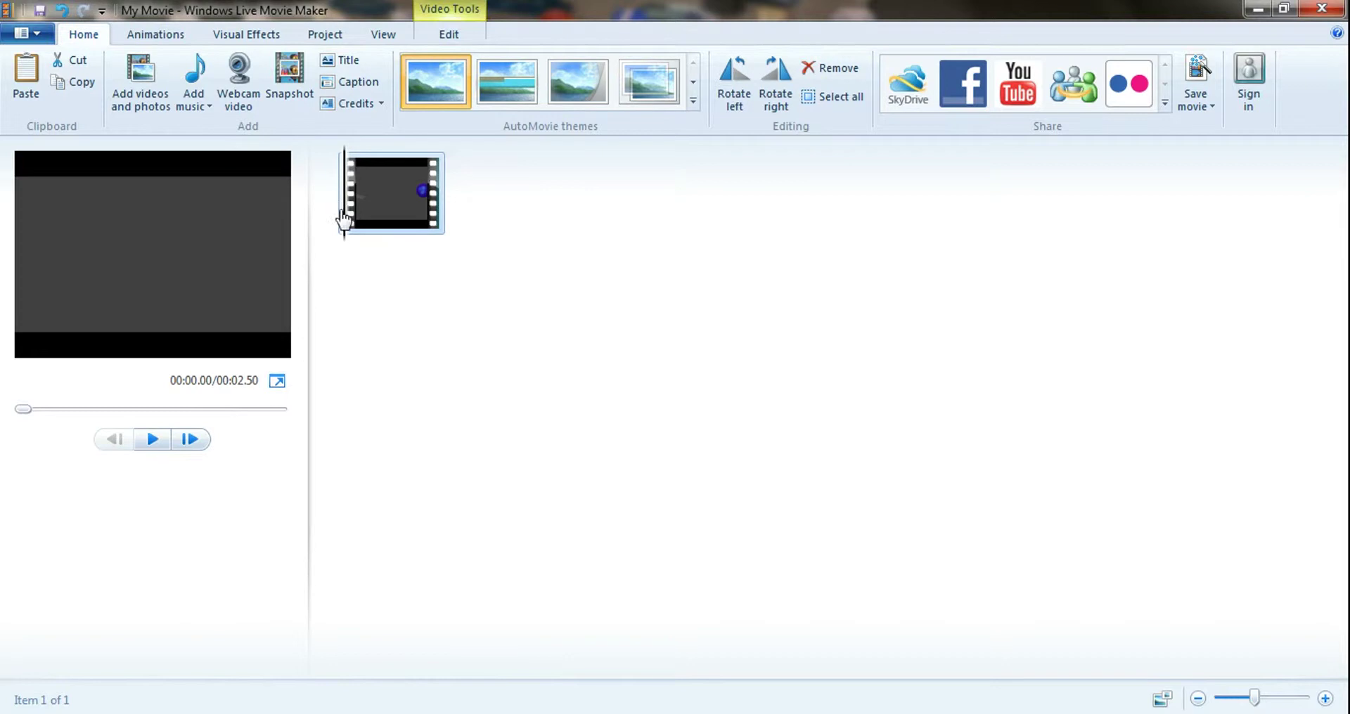
- Play the 2.50-second sphere clip preview, then bring up the Add music options
{"action": "left_click", "coordinate": [156, 441]}
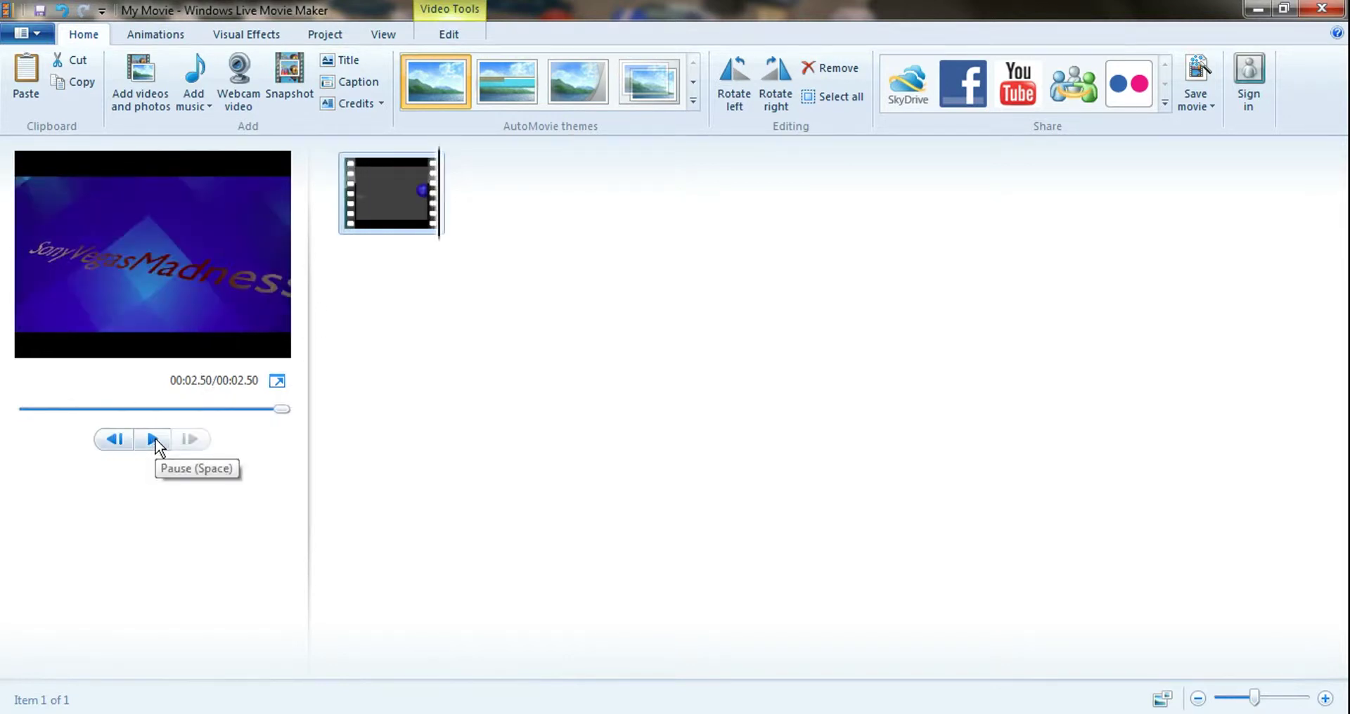
{"action": "left_click", "coordinate": [200, 94]}
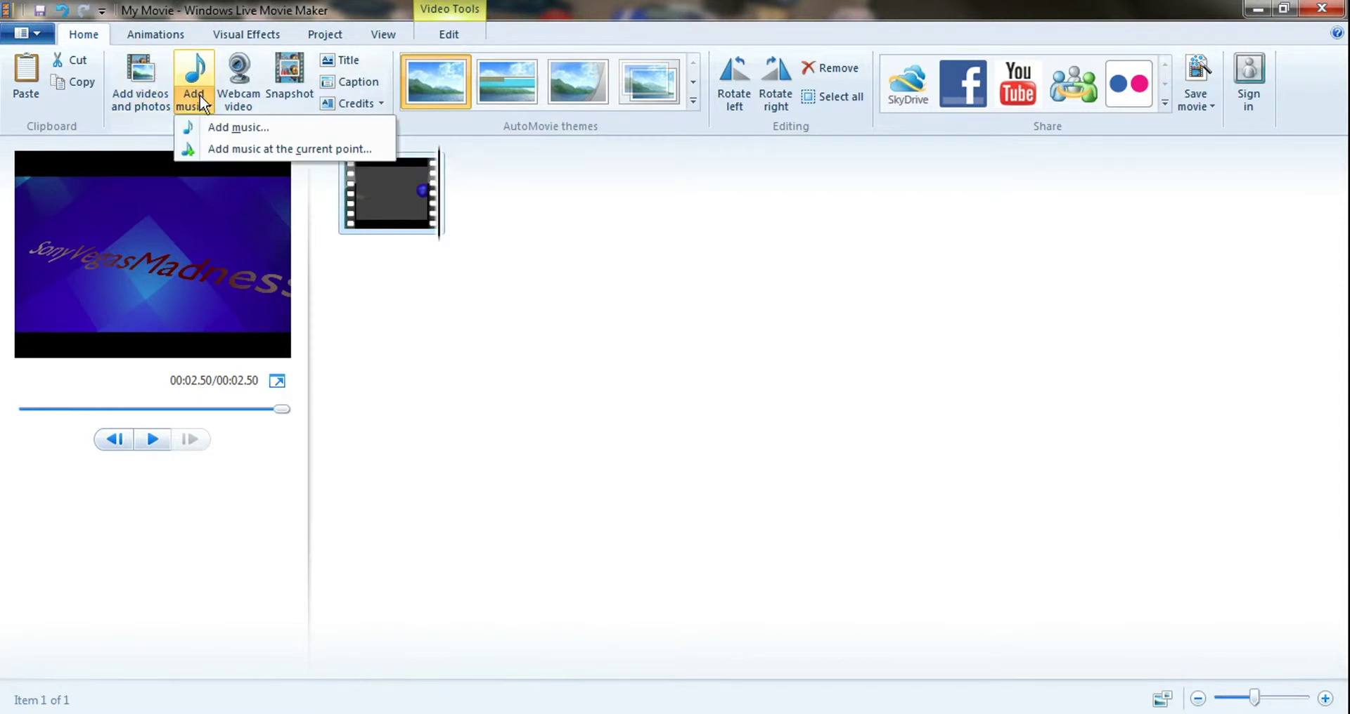
- Attach Sphere Intro Sound.wma from the Blender folder as the movie's music
{"action": "left_click", "coordinate": [250, 129]}
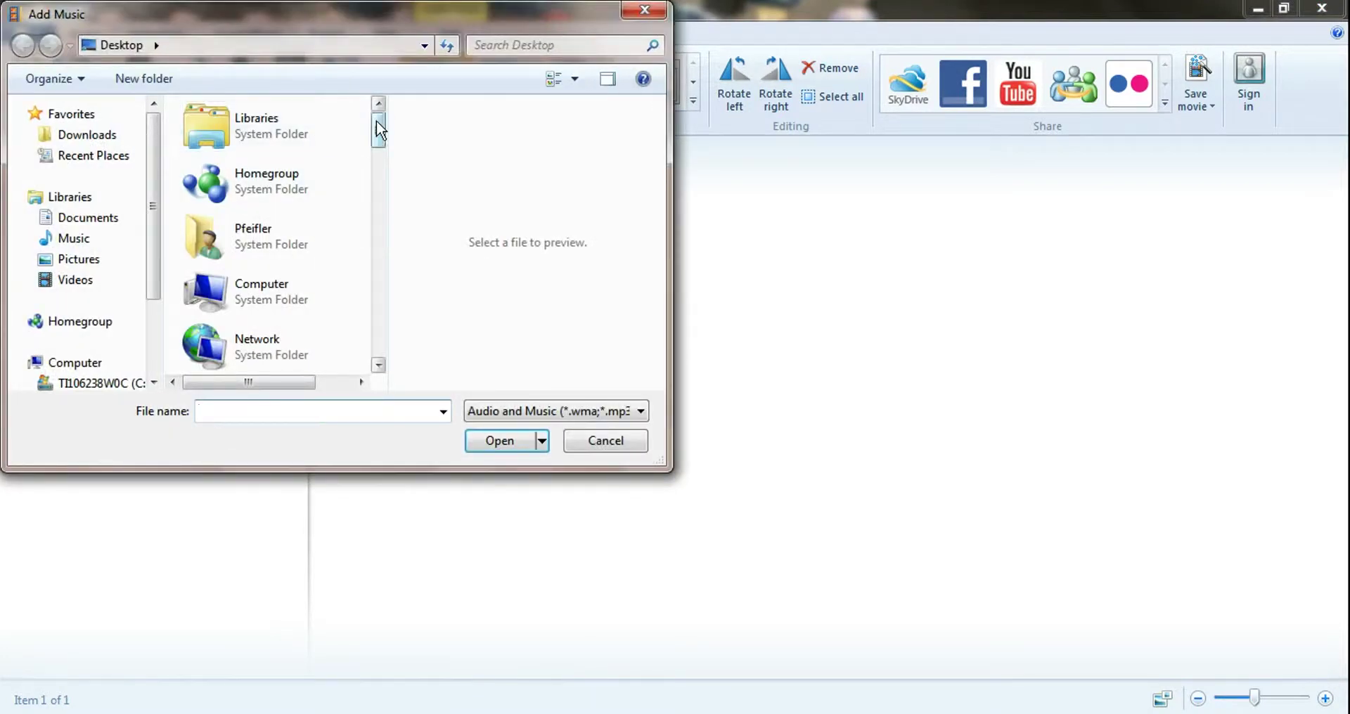
{"action": "left_click_drag", "start_coordinate": [376, 120], "coordinate": [387, 163]}
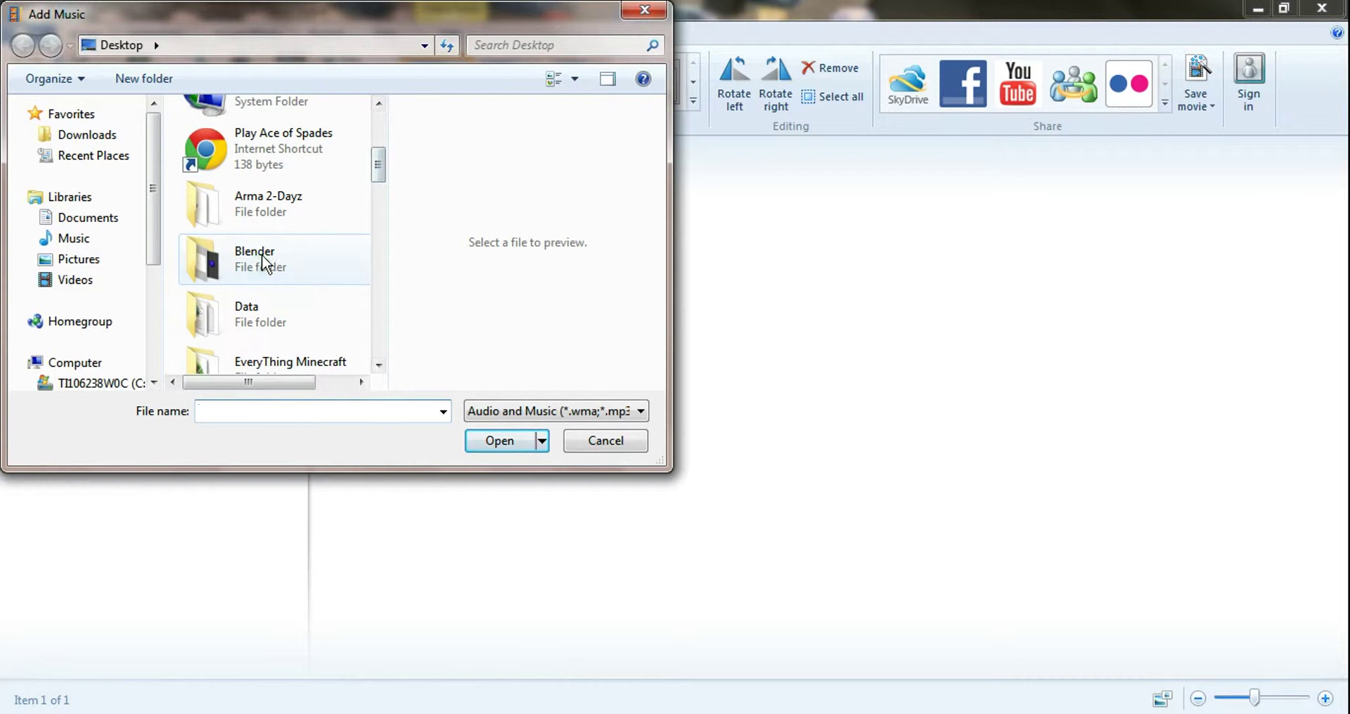
{"action": "double_click", "coordinate": [261, 255]}
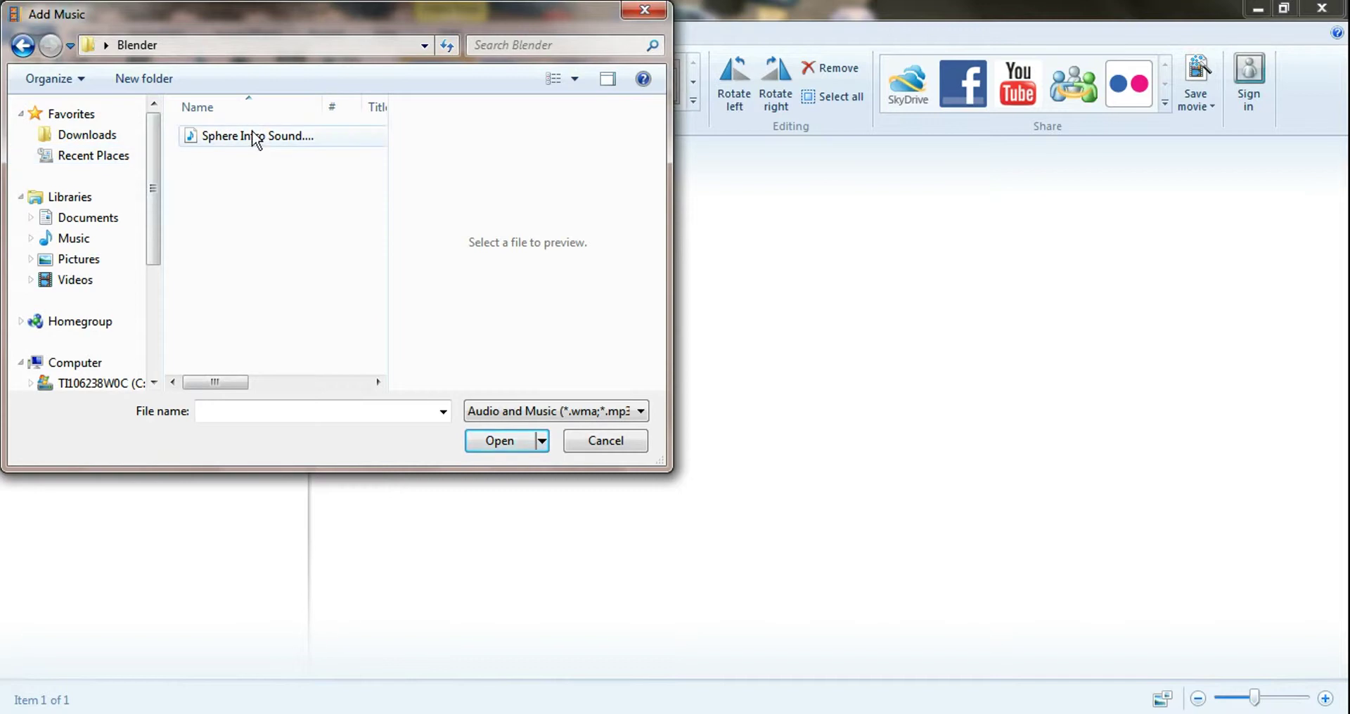
{"action": "left_click", "coordinate": [255, 136]}
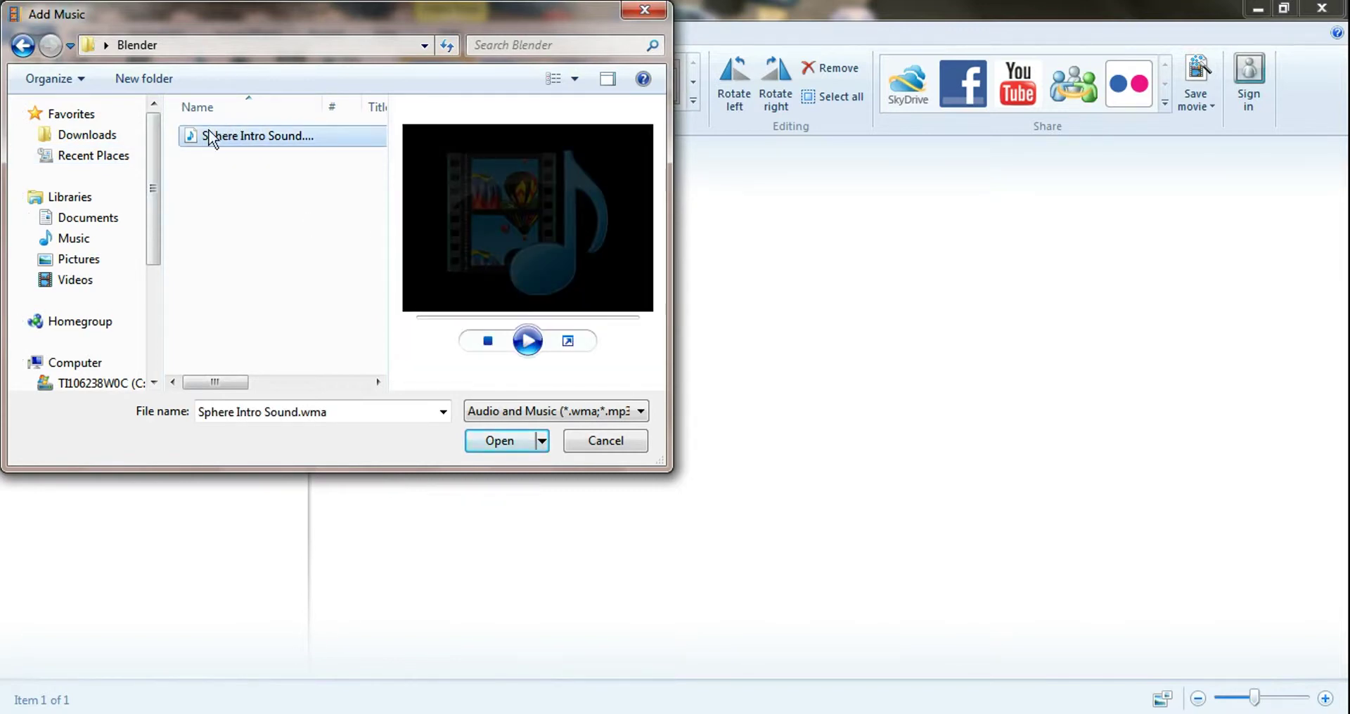
{"action": "left_click", "coordinate": [509, 443]}
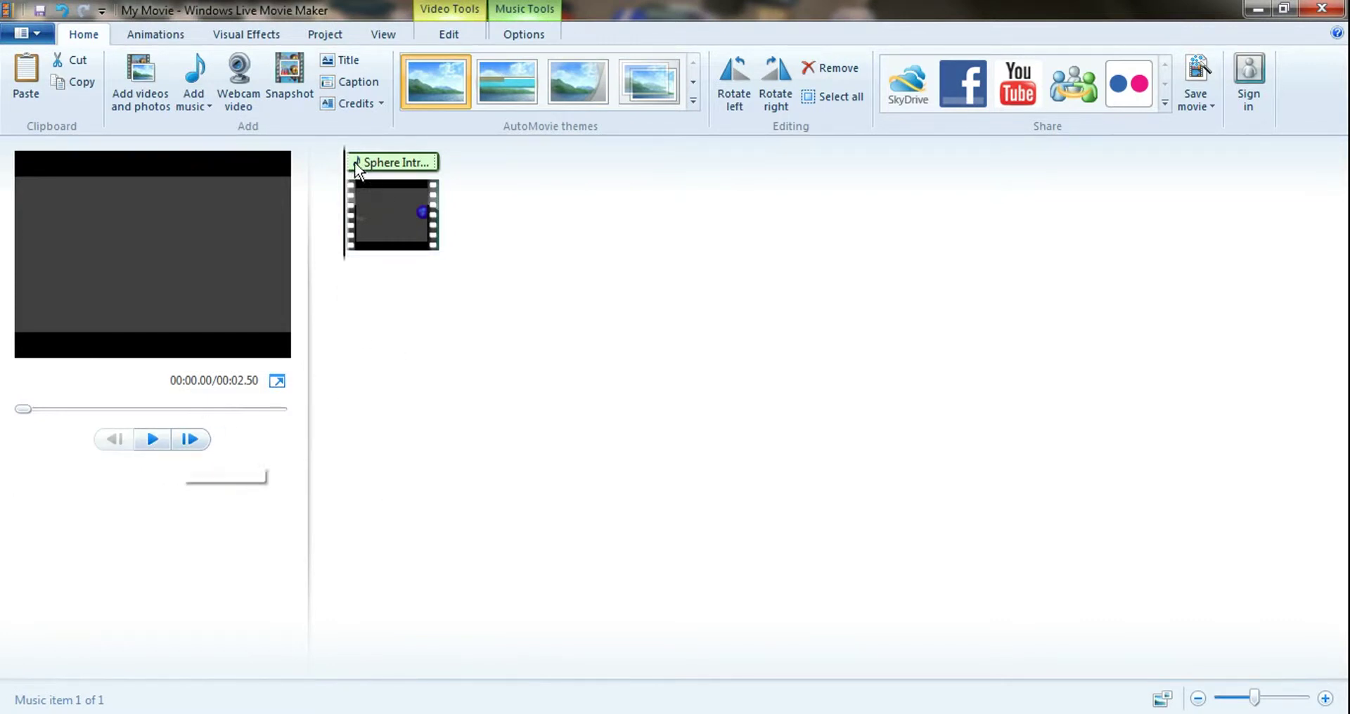
- Preview the movie with the Sphere Intro Sound music, then set the playhead near 00:00.62
{"action": "left_click", "coordinate": [153, 440]}
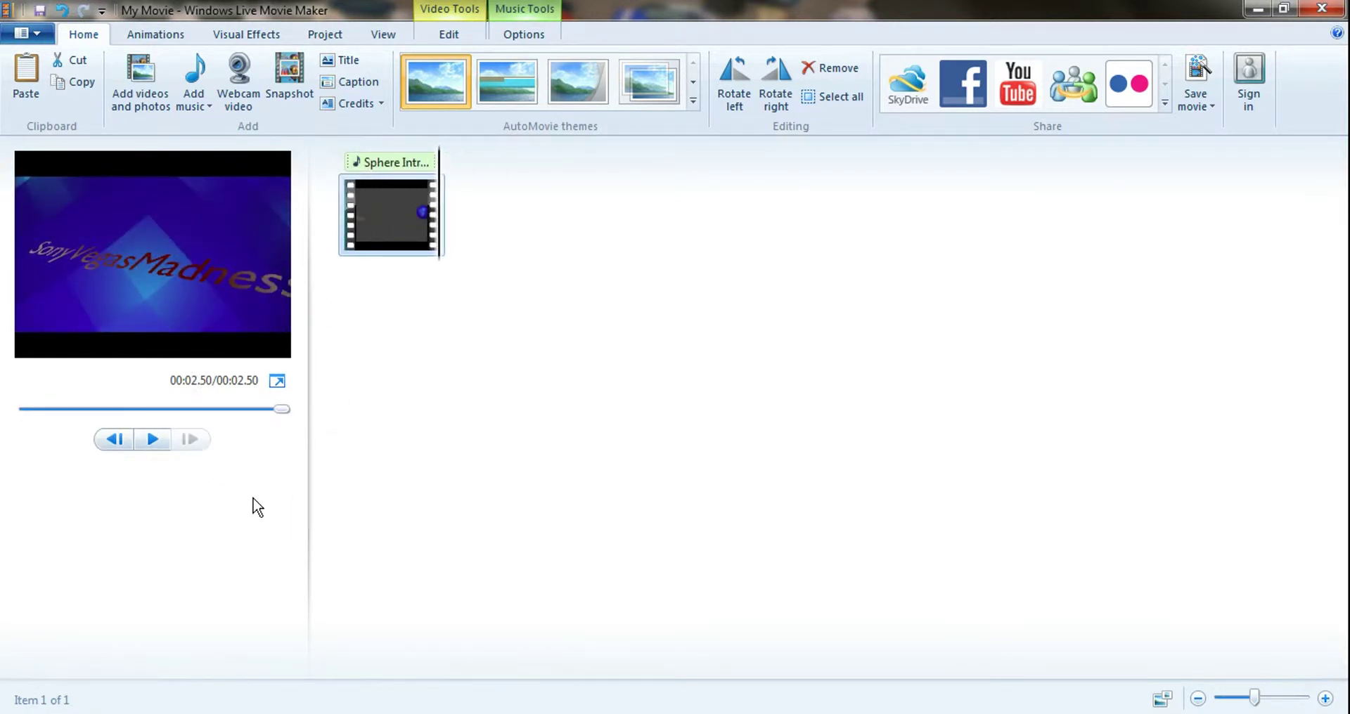
{"action": "left_click", "coordinate": [152, 440]}
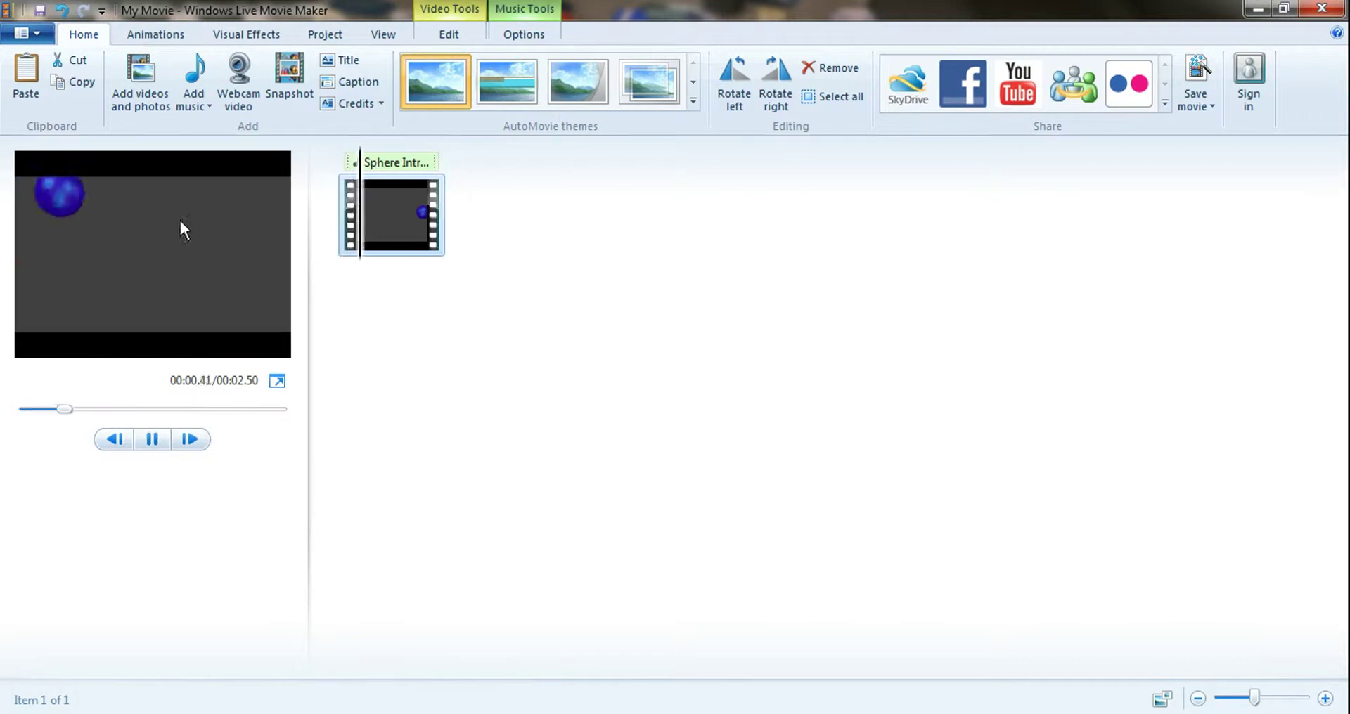
{"action": "left_click", "coordinate": [364, 160]}
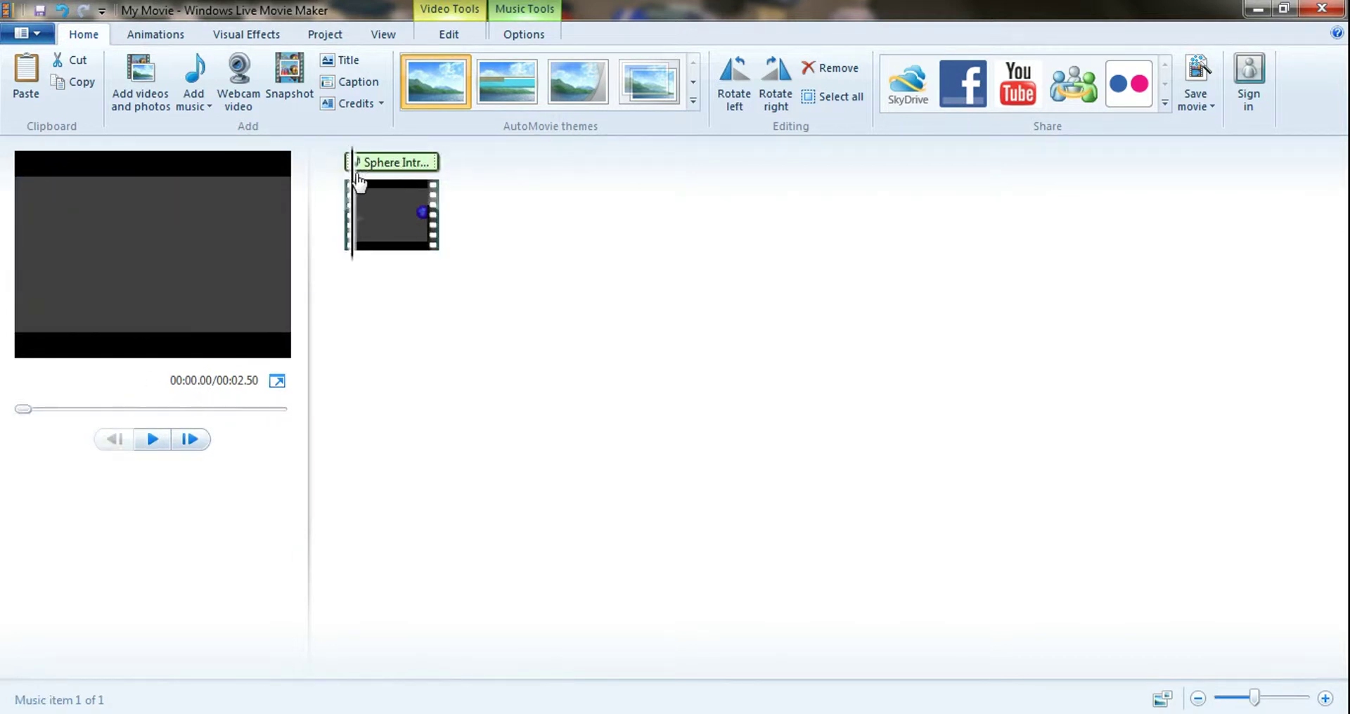
{"action": "left_click", "coordinate": [369, 181]}
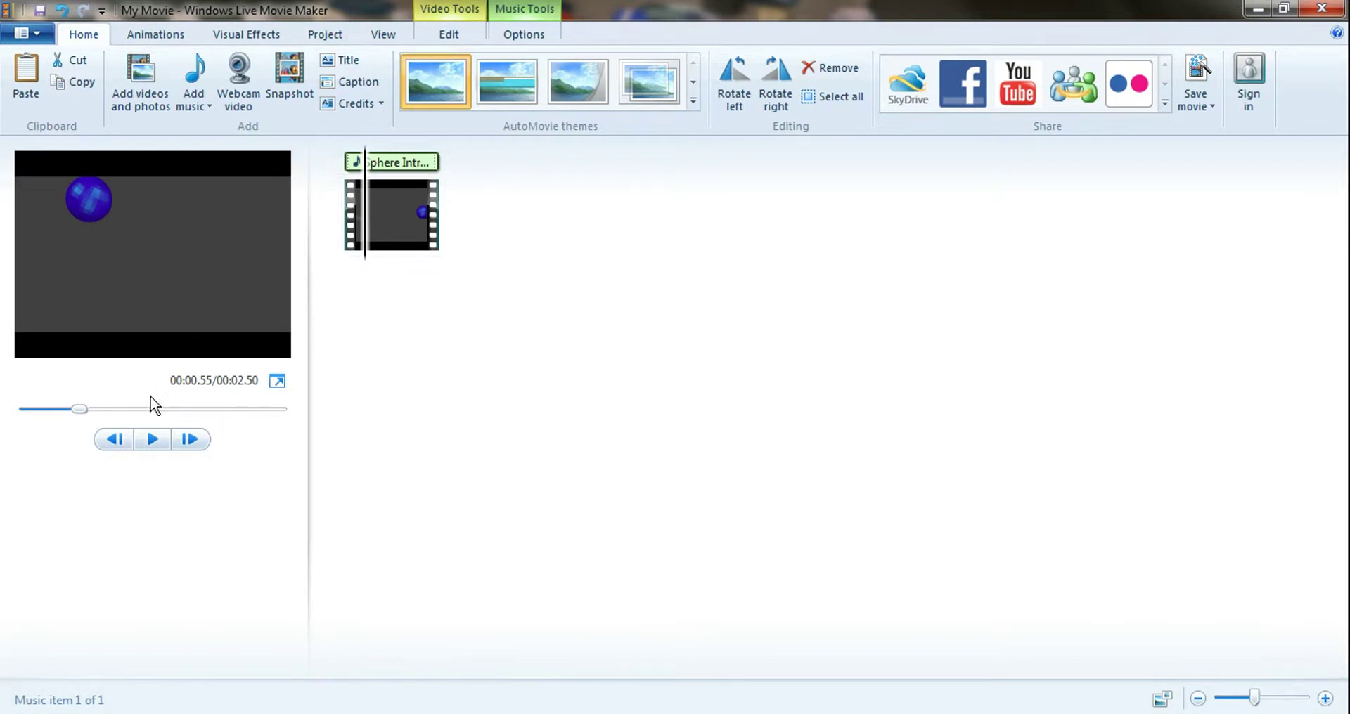
{"action": "left_click", "coordinate": [368, 166]}
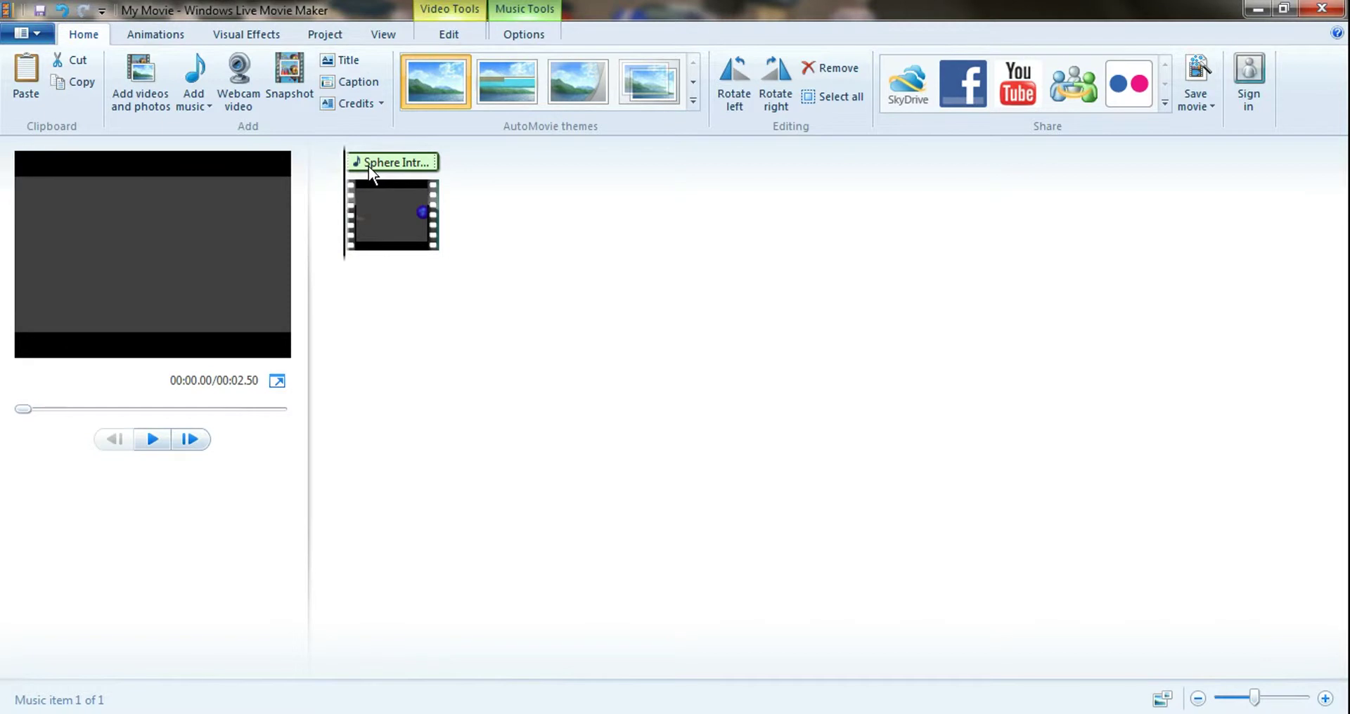
{"action": "left_click_drag", "start_coordinate": [348, 176], "coordinate": [370, 180]}
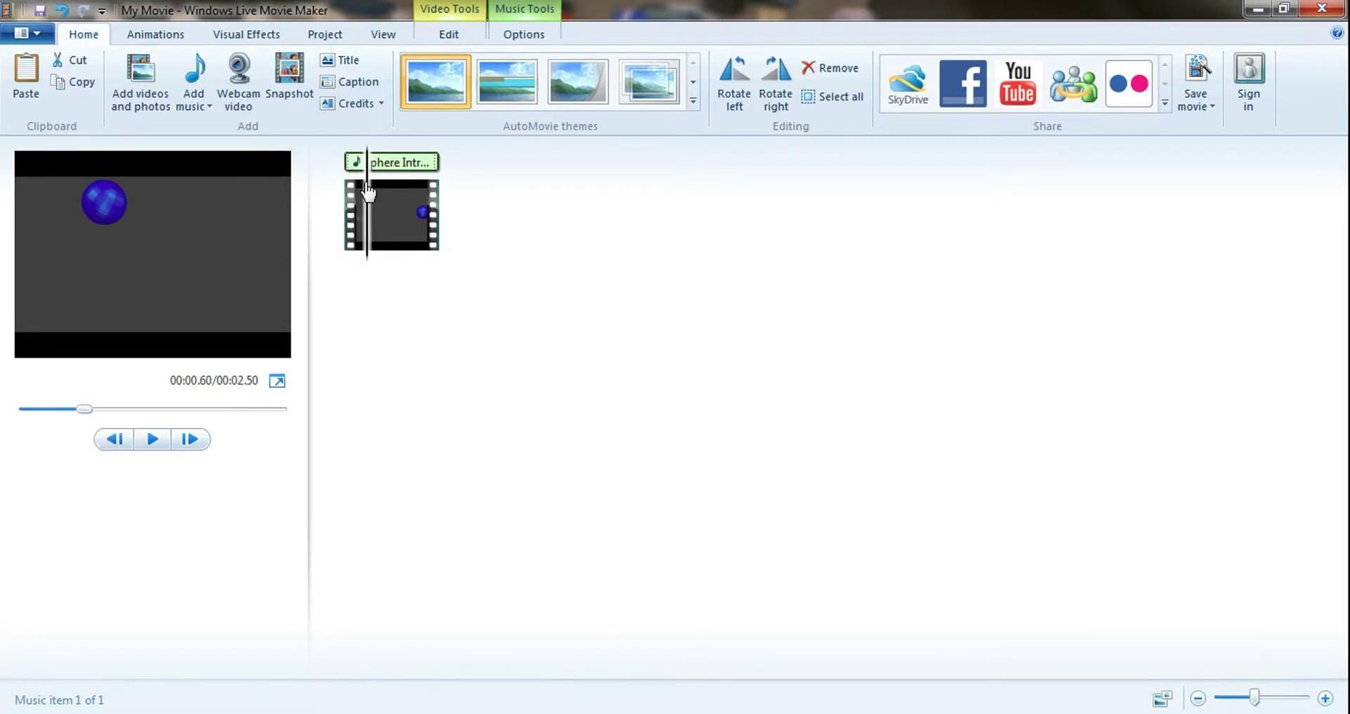
- Split the music at the playhead, remove the first piece, and play the movie back
{"action": "right_click", "coordinate": [393, 169]}
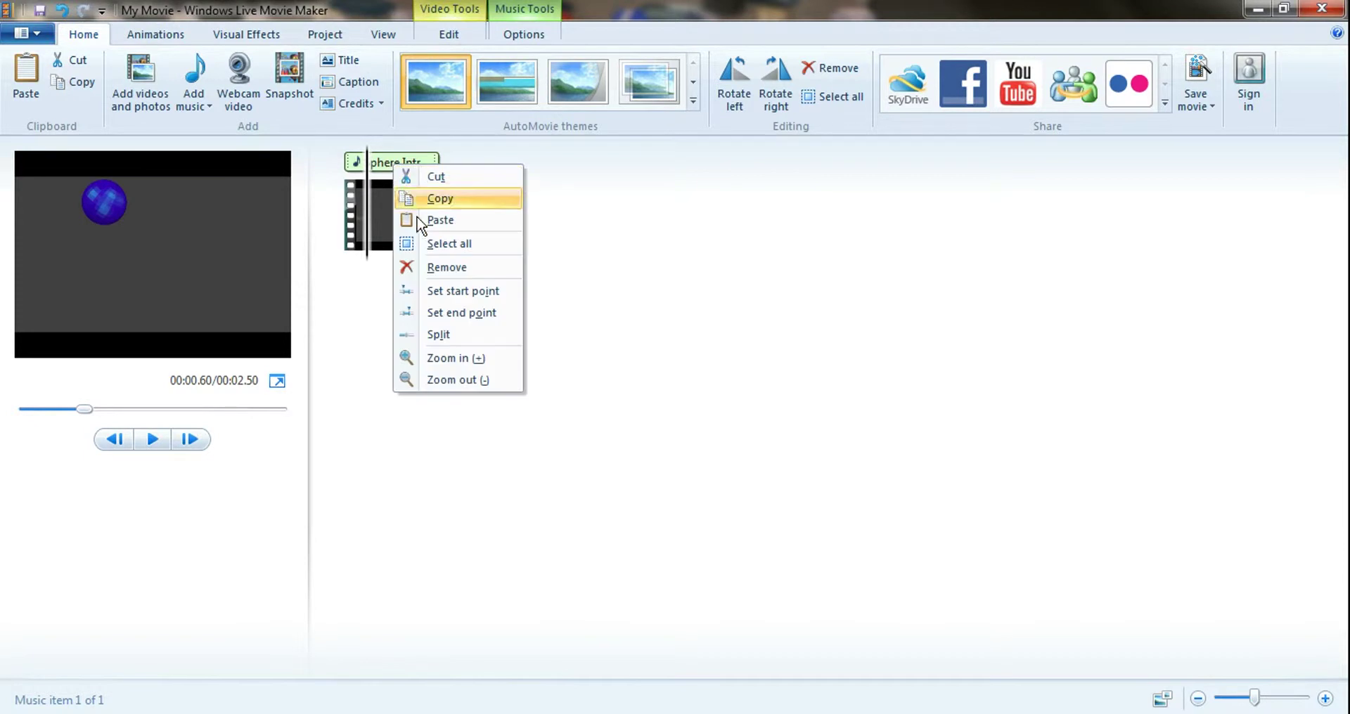
{"action": "left_click", "coordinate": [447, 338]}
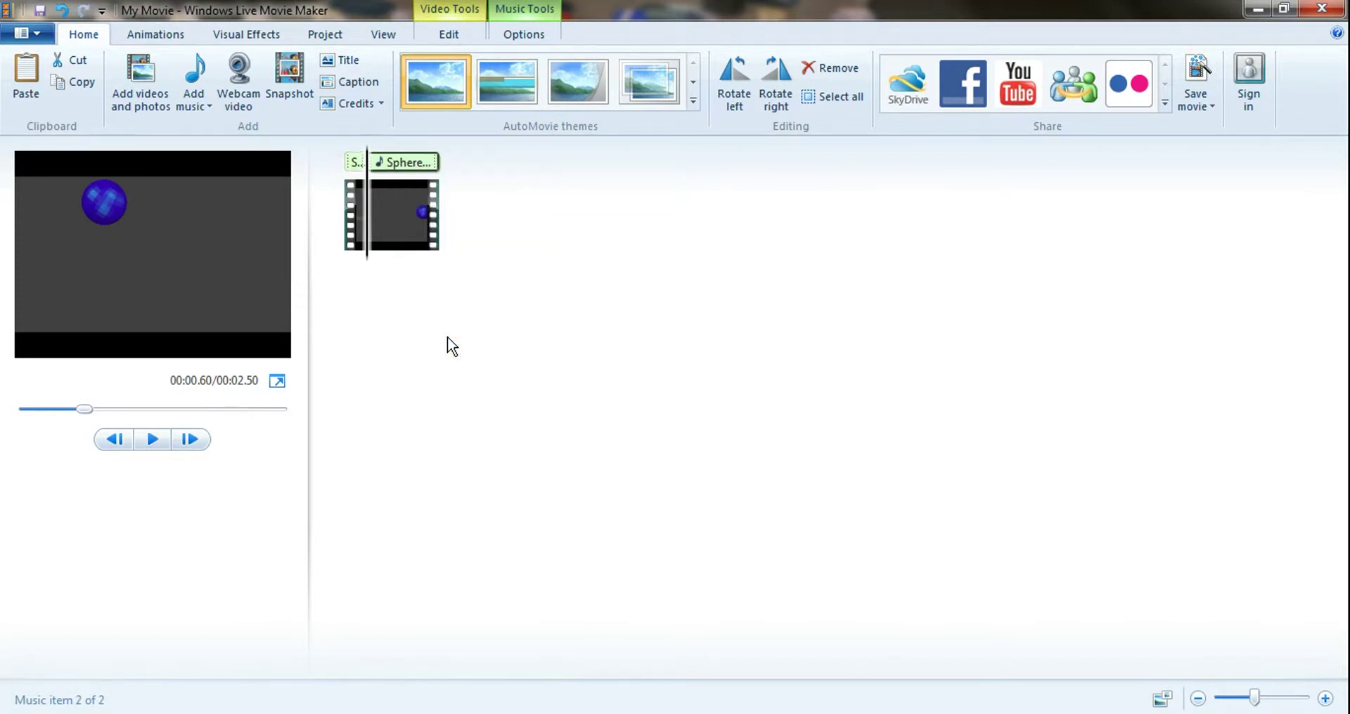
{"action": "right_click", "coordinate": [352, 163]}
{"action": "left_click", "coordinate": [351, 163]}
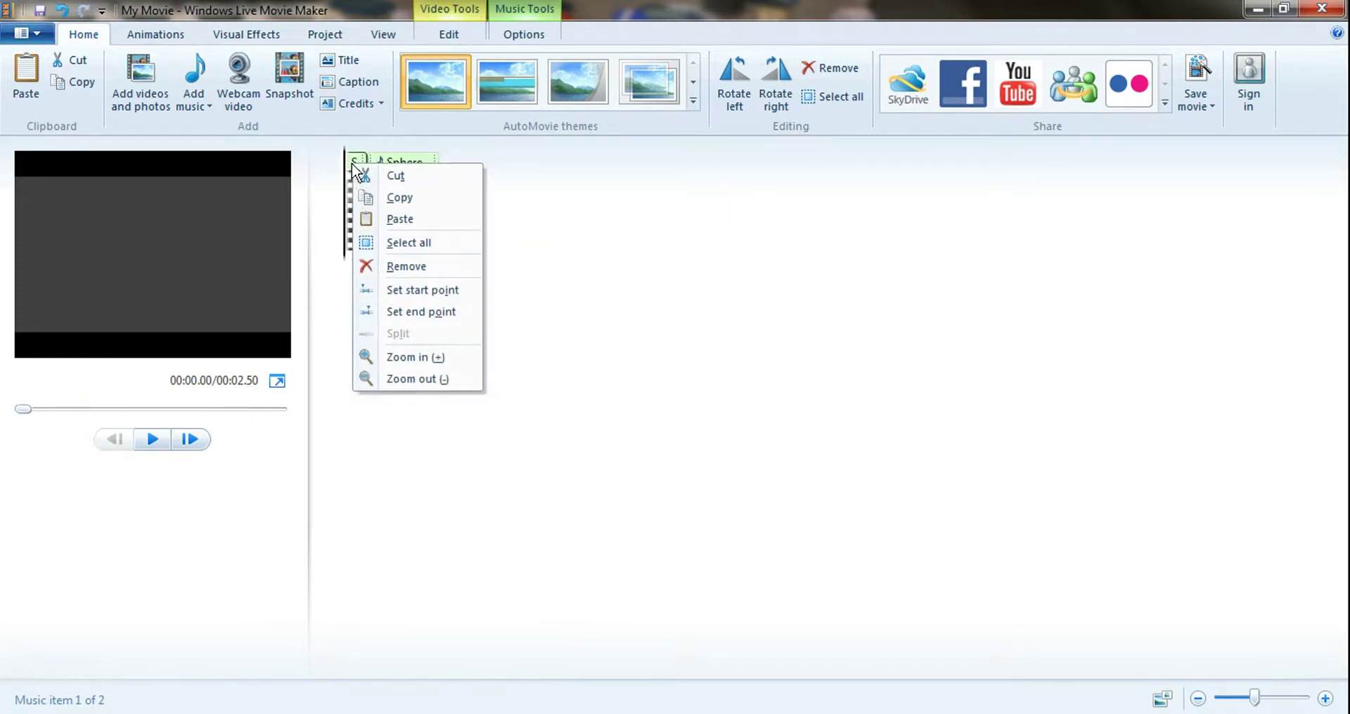
{"action": "left_click", "coordinate": [409, 268]}
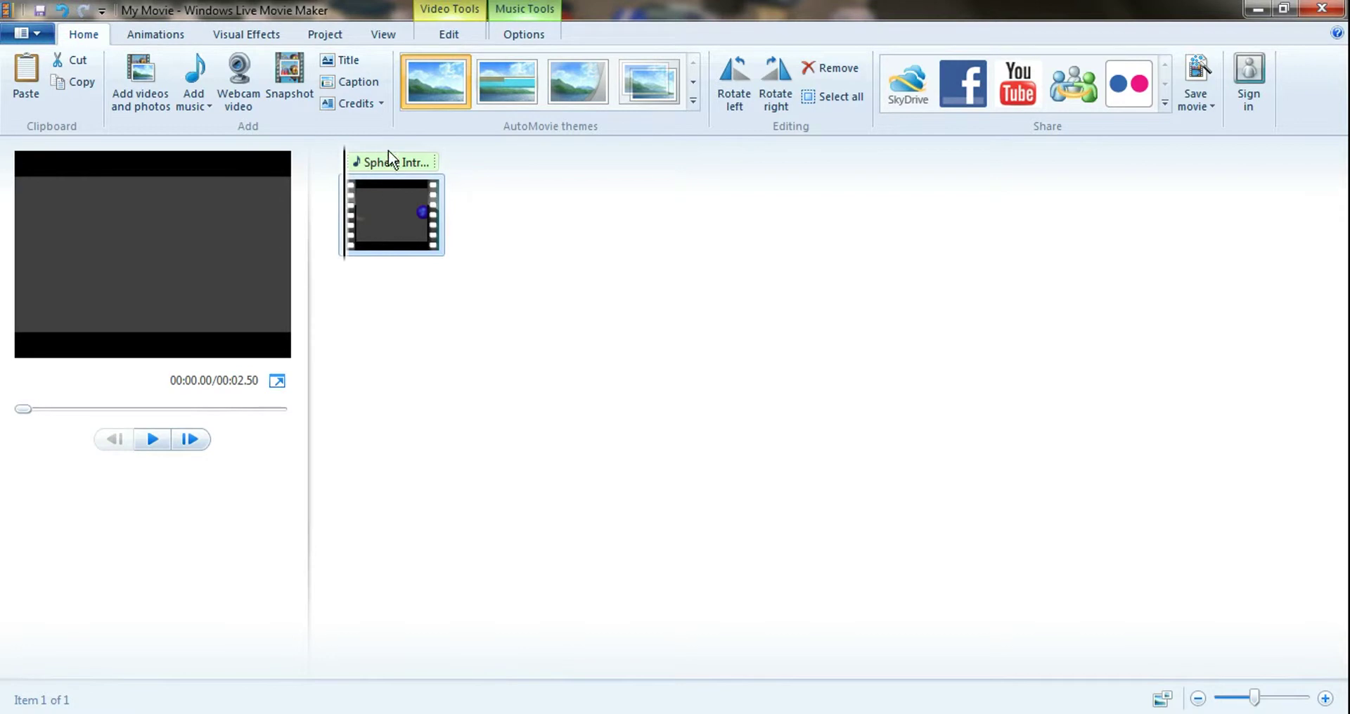
{"action": "left_click", "coordinate": [155, 438]}
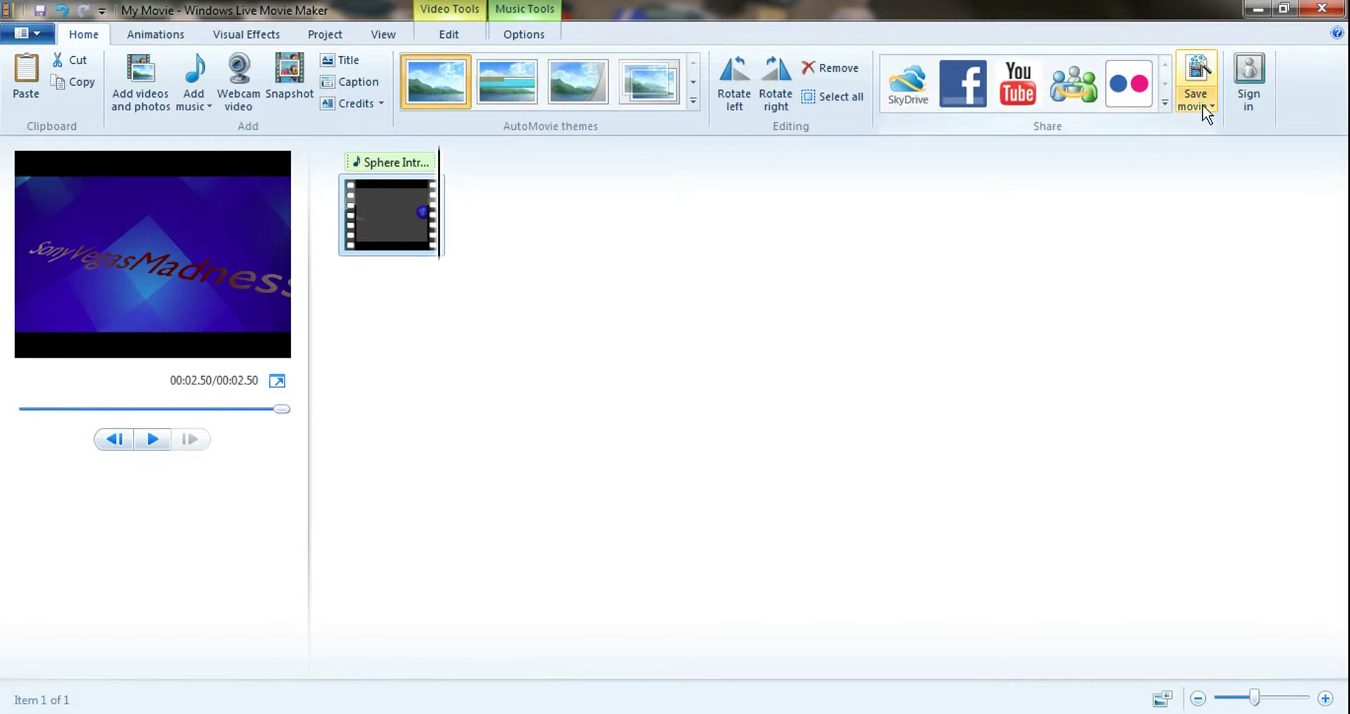
- Save the movie with the project's recommended settings as 'Sphere Intro 2' in the Blender folder
{"action": "left_click", "coordinate": [1182, 98]}
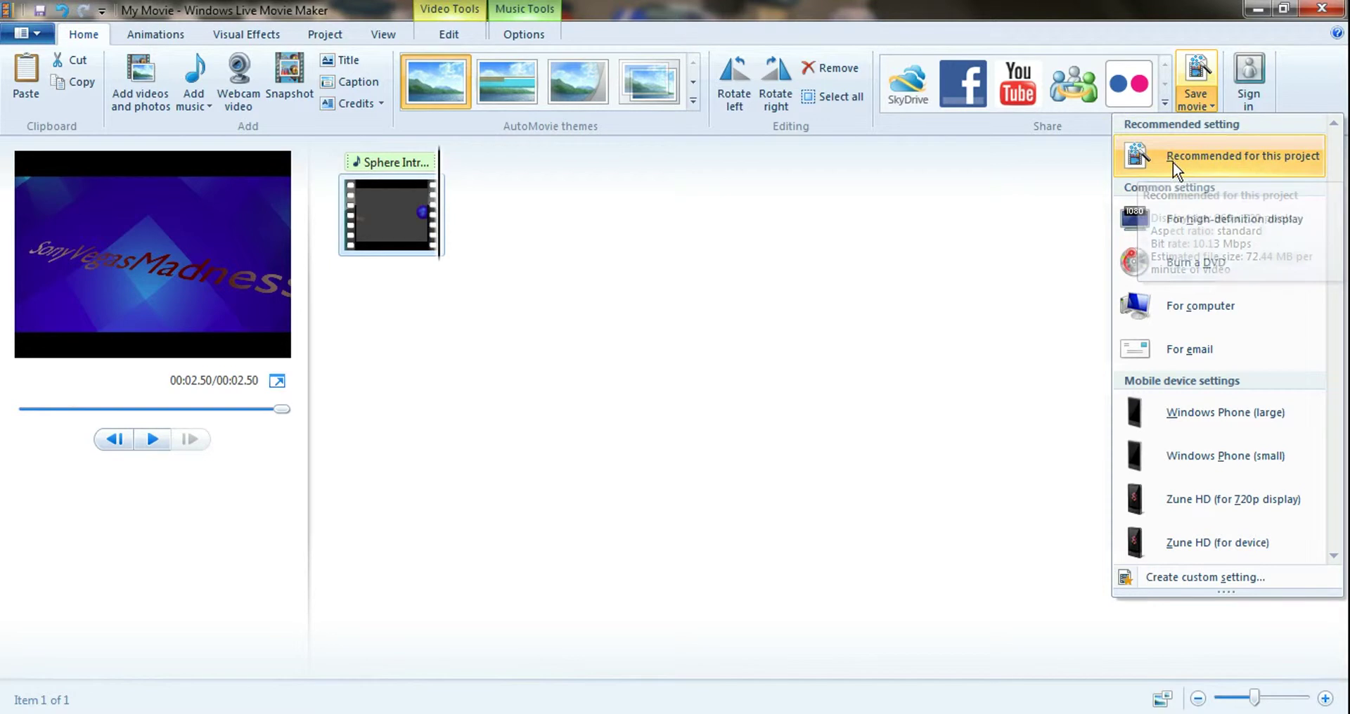
{"action": "left_click", "coordinate": [1173, 161]}
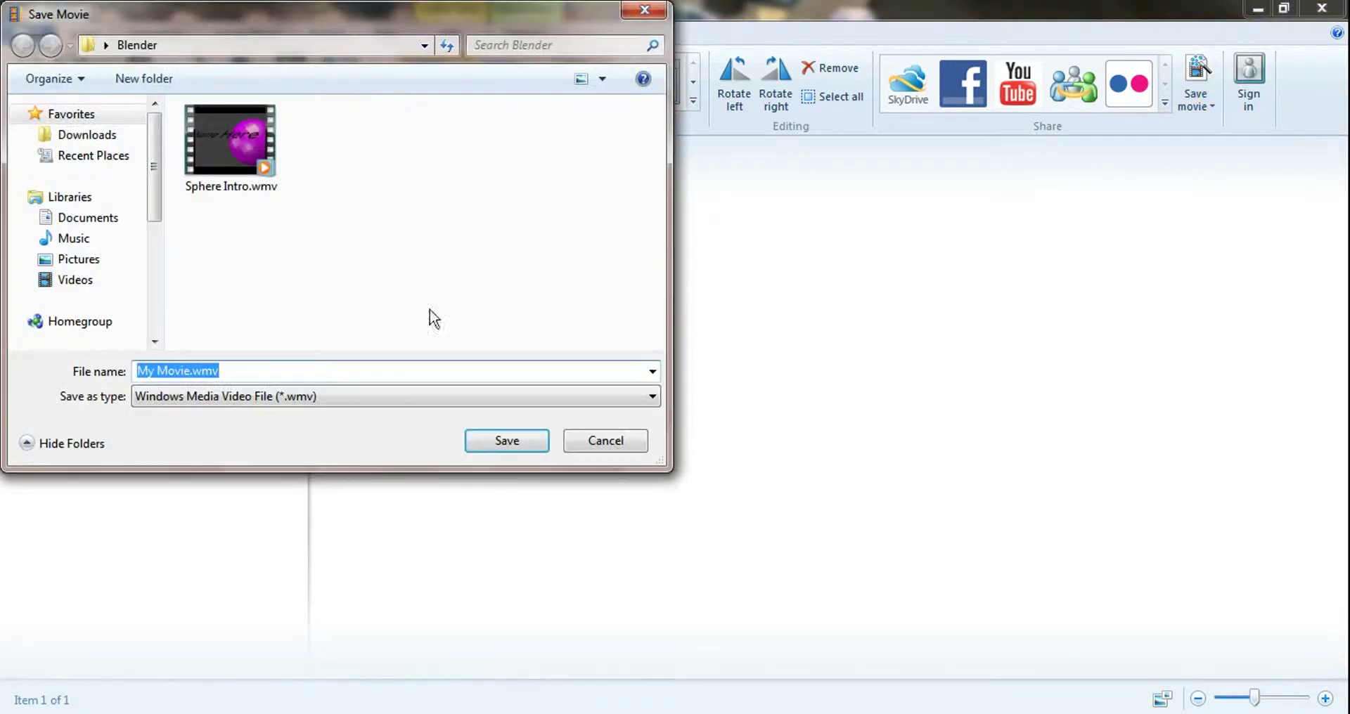
{"action": "left_click", "coordinate": [188, 367]}
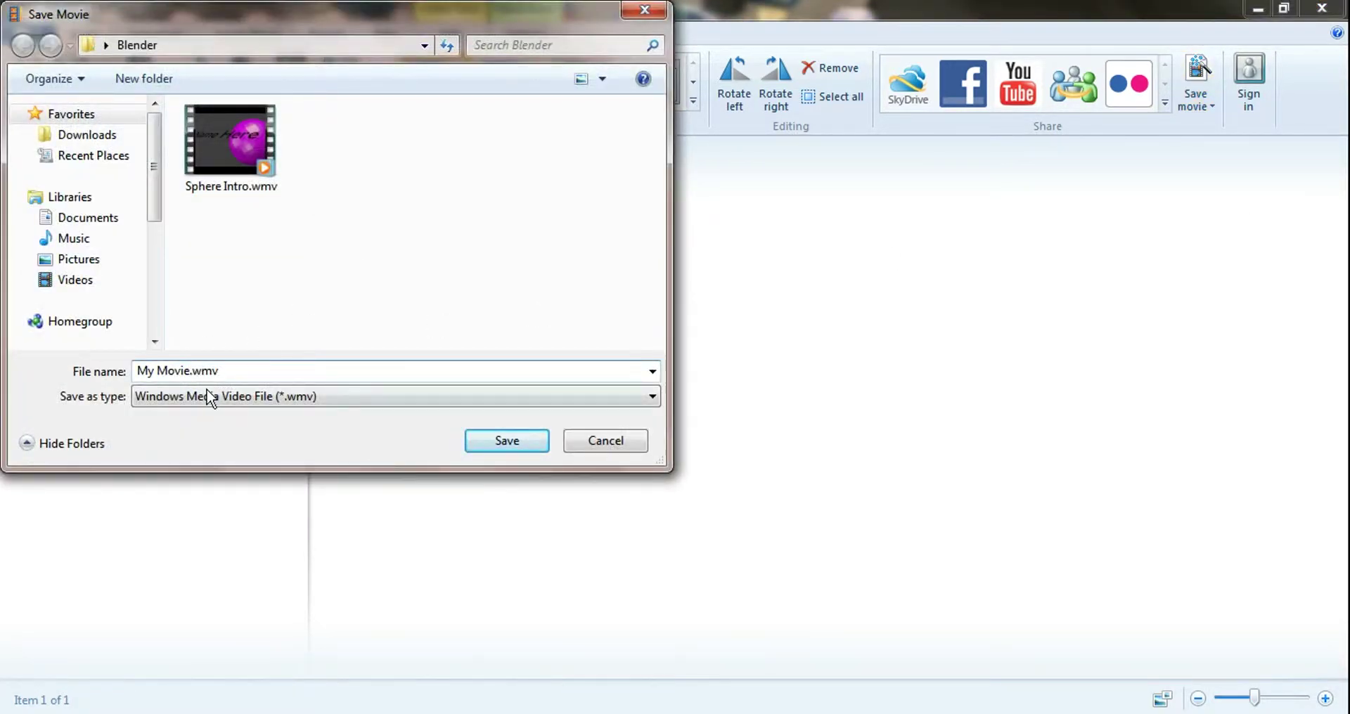
{"action": "key", "text": "BackSpace"}
{"action": "key", "text": "BackSpace"}
{"action": "key", "text": "BackSpace"}
{"action": "key", "text": "BackSpace"}
{"action": "key", "text": "BackSpace"}
{"action": "key", "text": "BackSpace"}
{"action": "key", "text": "BackSpace"}
{"action": "type", "text": "S"}
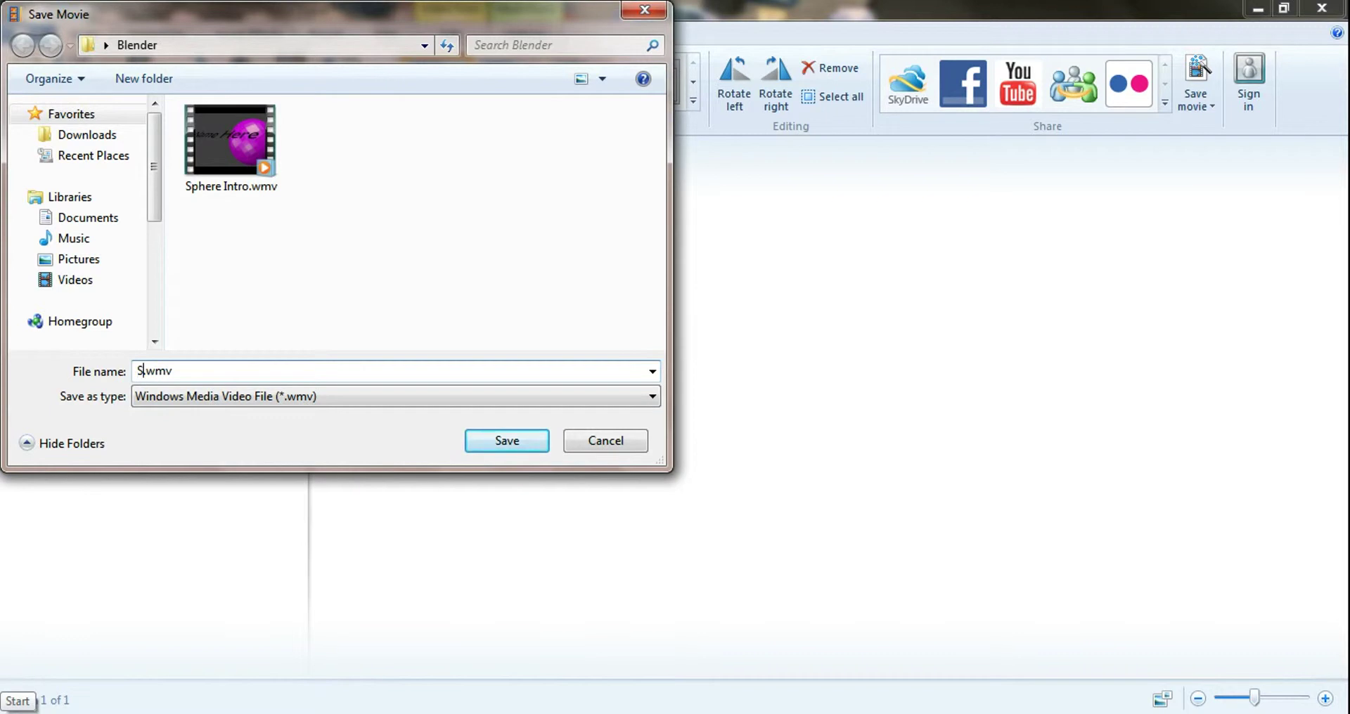
{"action": "type", "text": "phere Intro"}
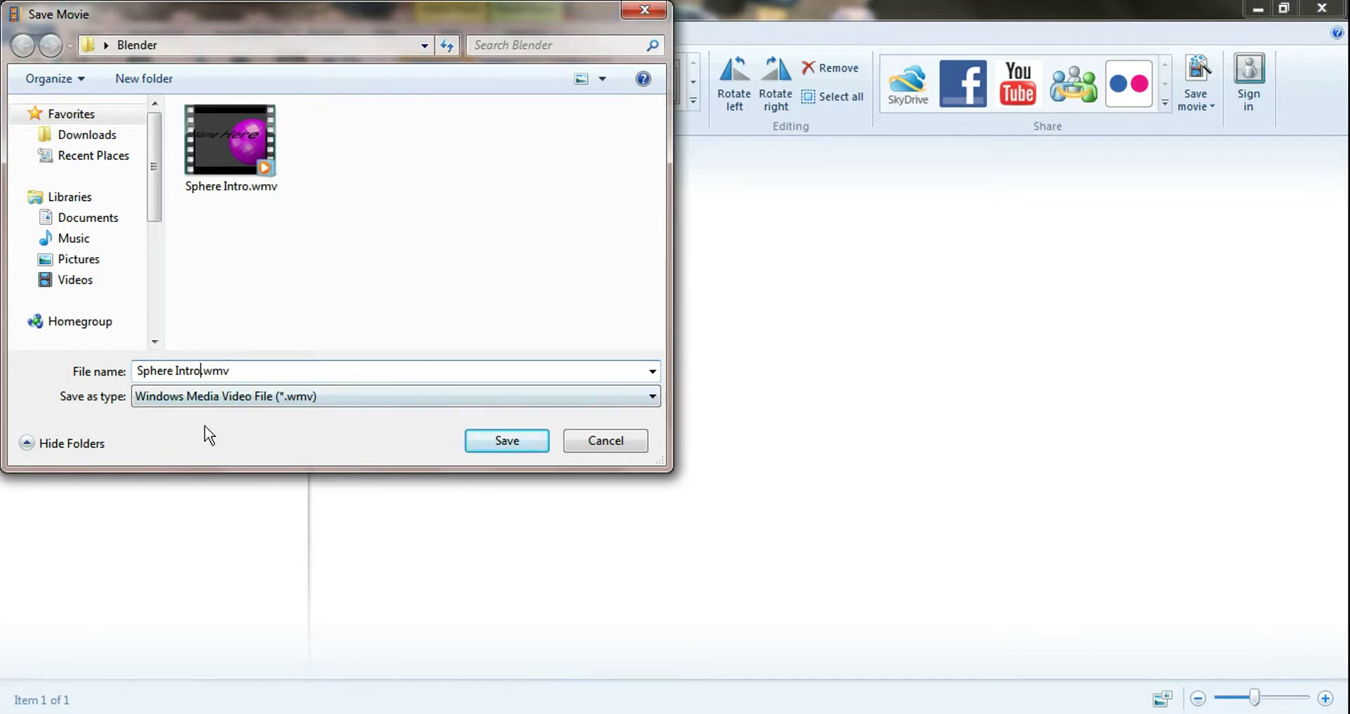
{"action": "type", "text": "2"}
{"action": "left_click", "coordinate": [503, 440]}
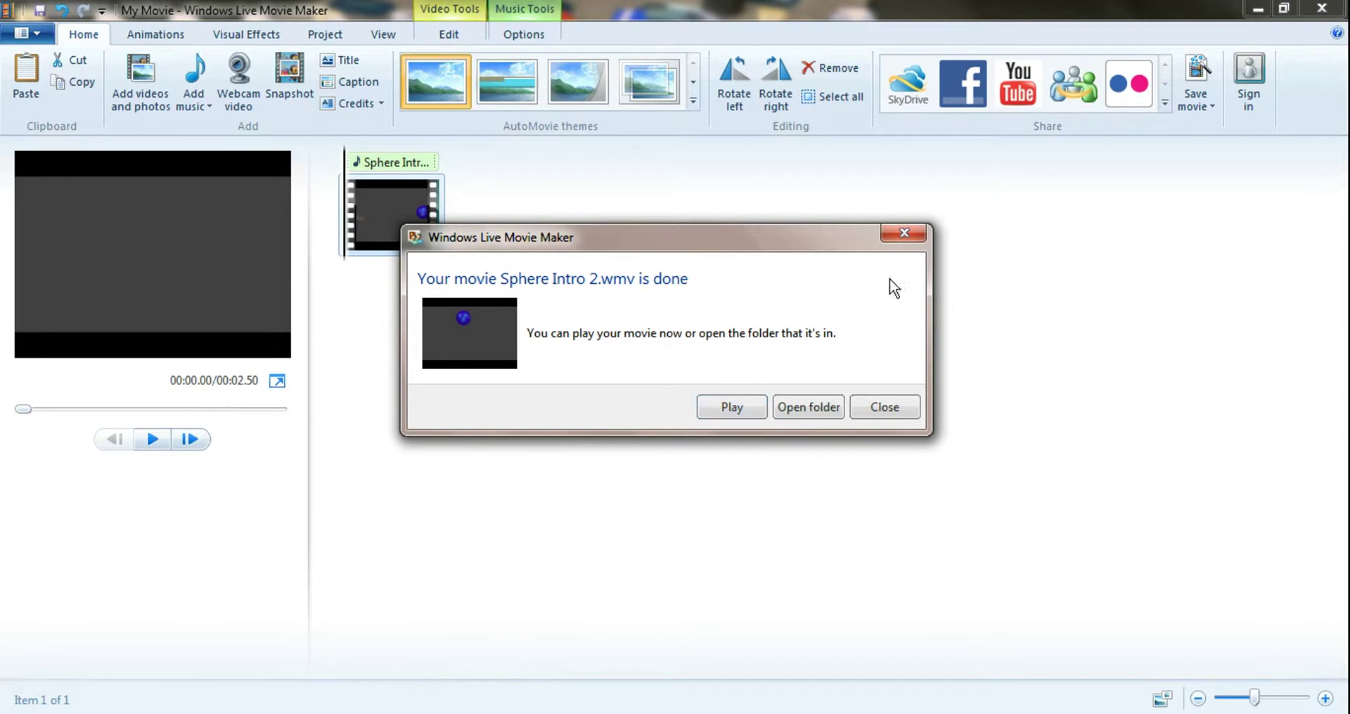
- Dismiss the movie-finished notice and close Windows Live Movie Maker
{"action": "left_click", "coordinate": [919, 239]}
{"action": "left_click", "coordinate": [1321, 8]}
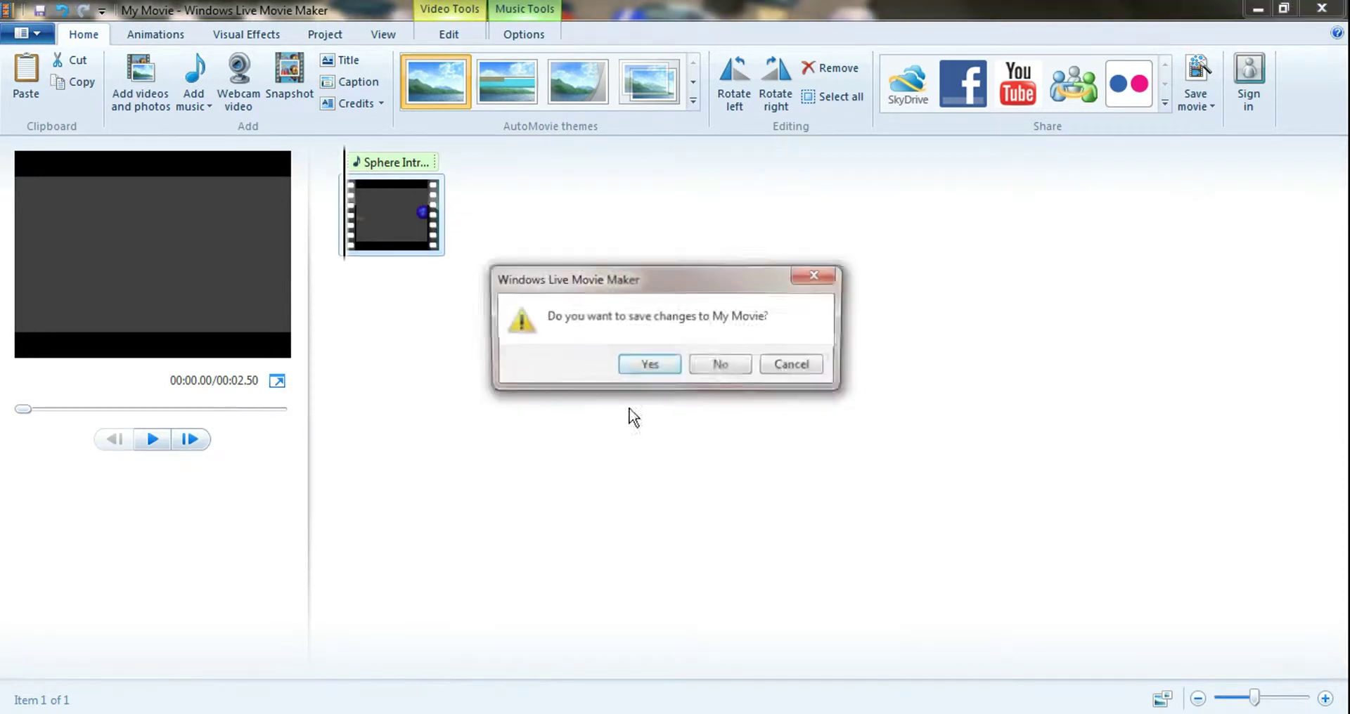
- Discard the My Movie changes, then play Sphere Intro 2.wmv and Sphere Intro.avi for comparison
{"action": "left_click", "coordinate": [723, 365]}
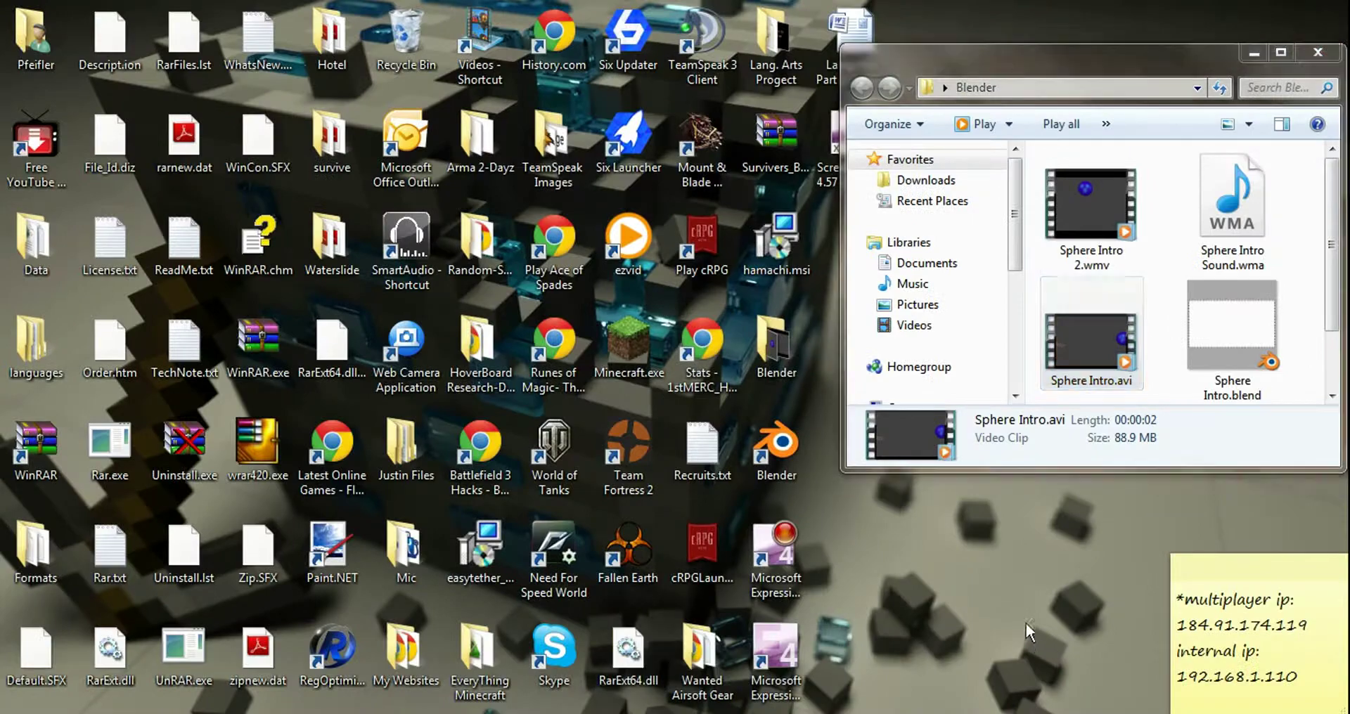
{"action": "left_click", "coordinate": [1075, 232]}
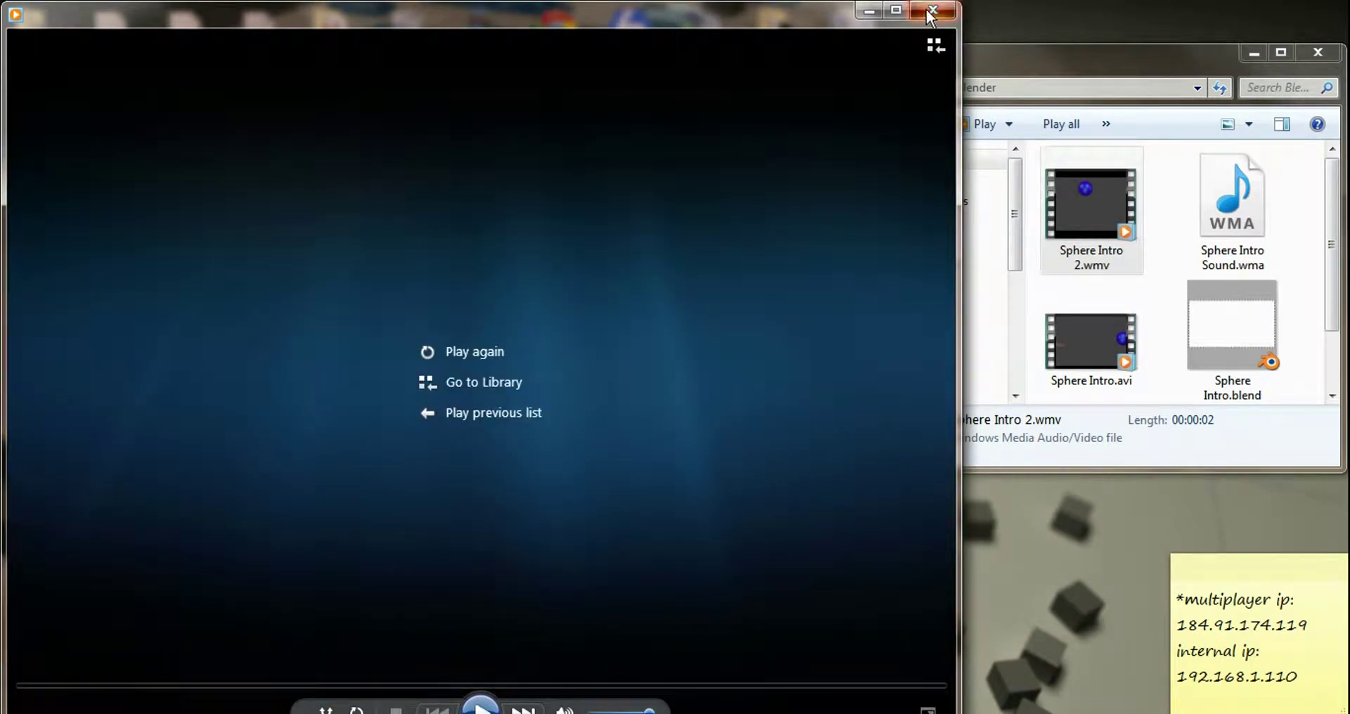
{"action": "left_click", "coordinate": [933, 10]}
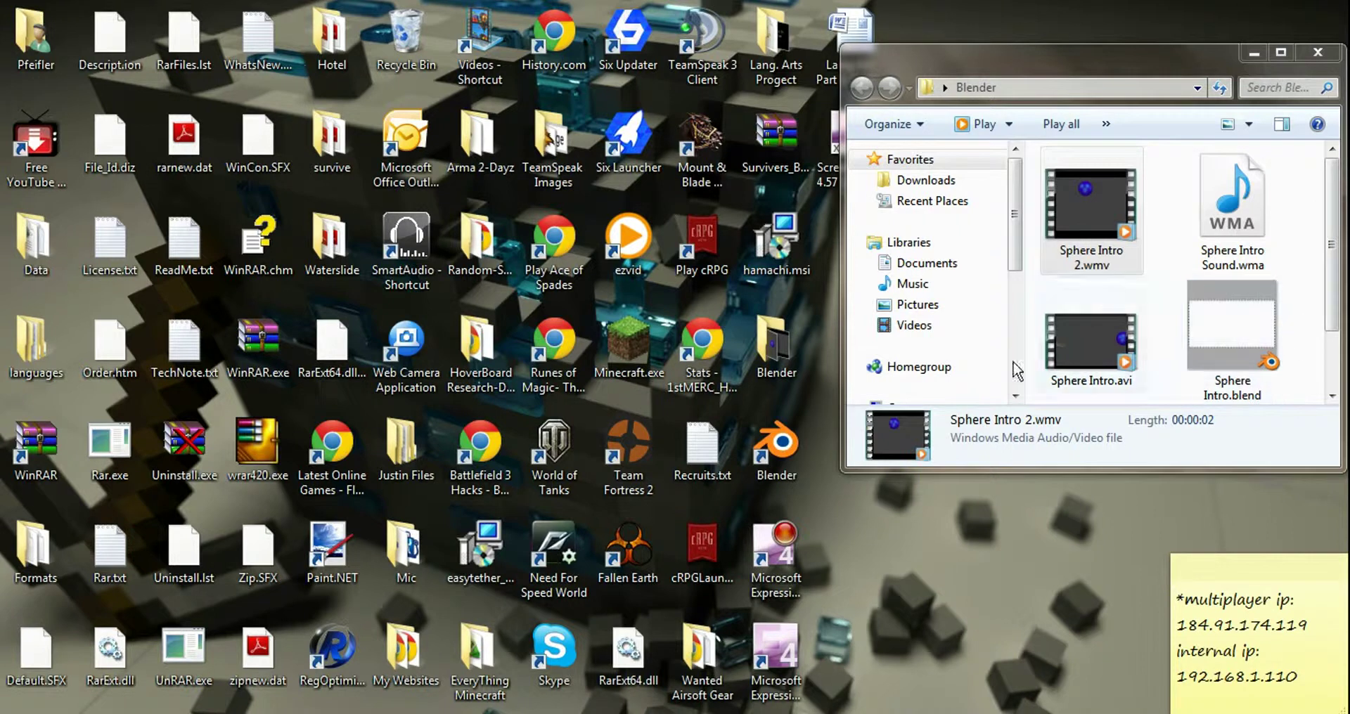
{"action": "left_click", "coordinate": [1106, 361]}
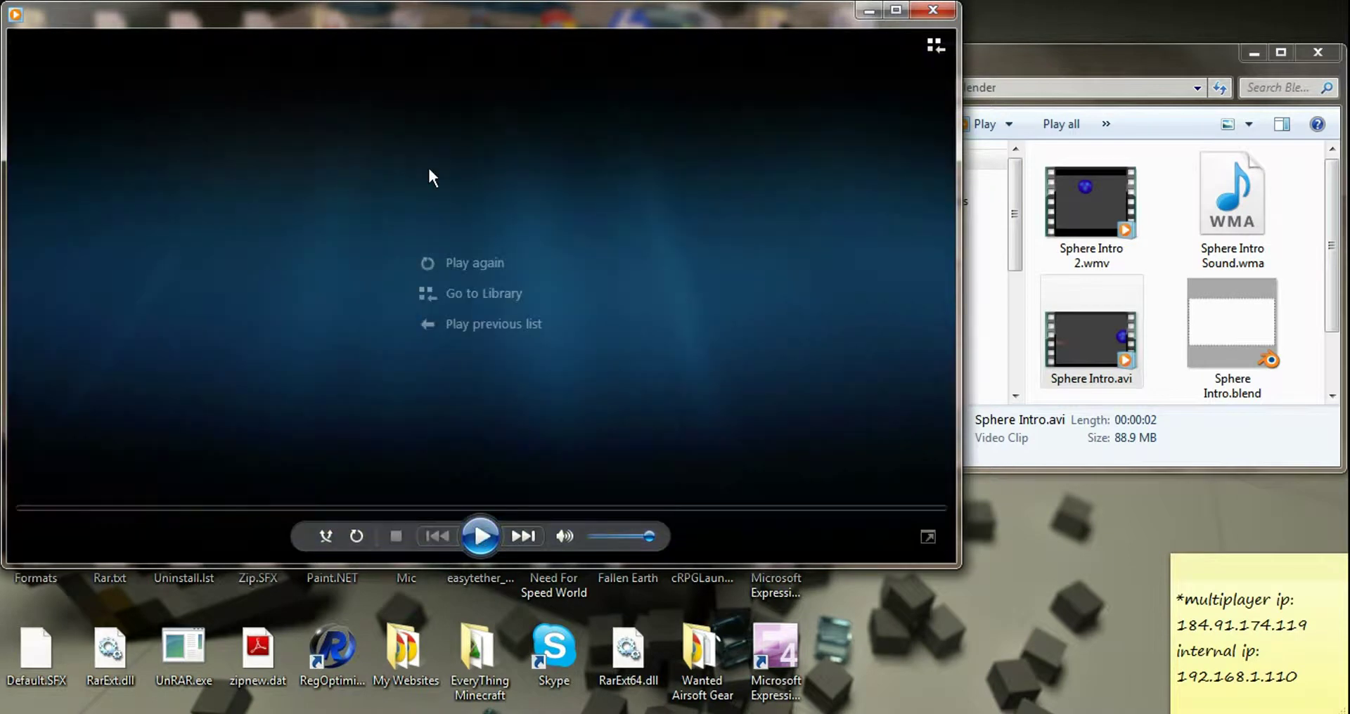
{"action": "left_click", "coordinate": [942, 15]}
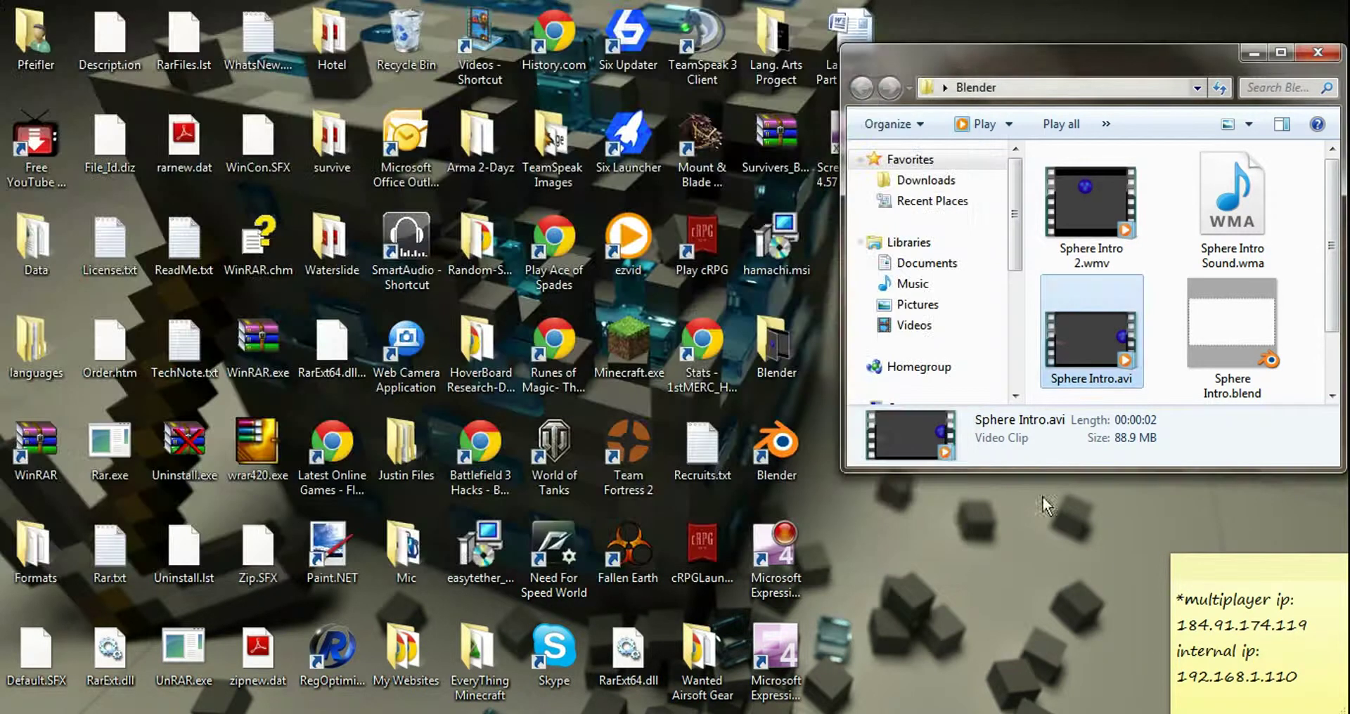
- Close the Blender folder, launch Blender with Sphere Intro.blend, and select the text object
{"action": "left_click", "coordinate": [1316, 53]}
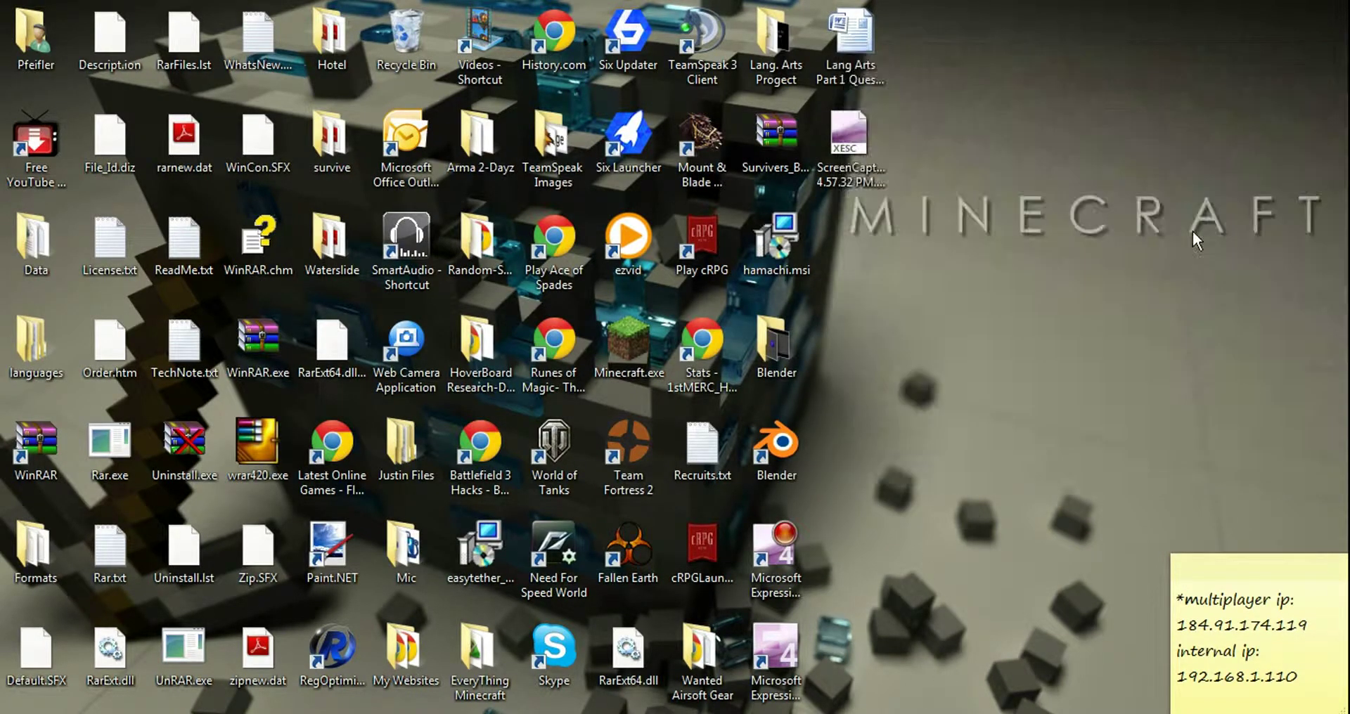
{"action": "double_click", "coordinate": [772, 462]}
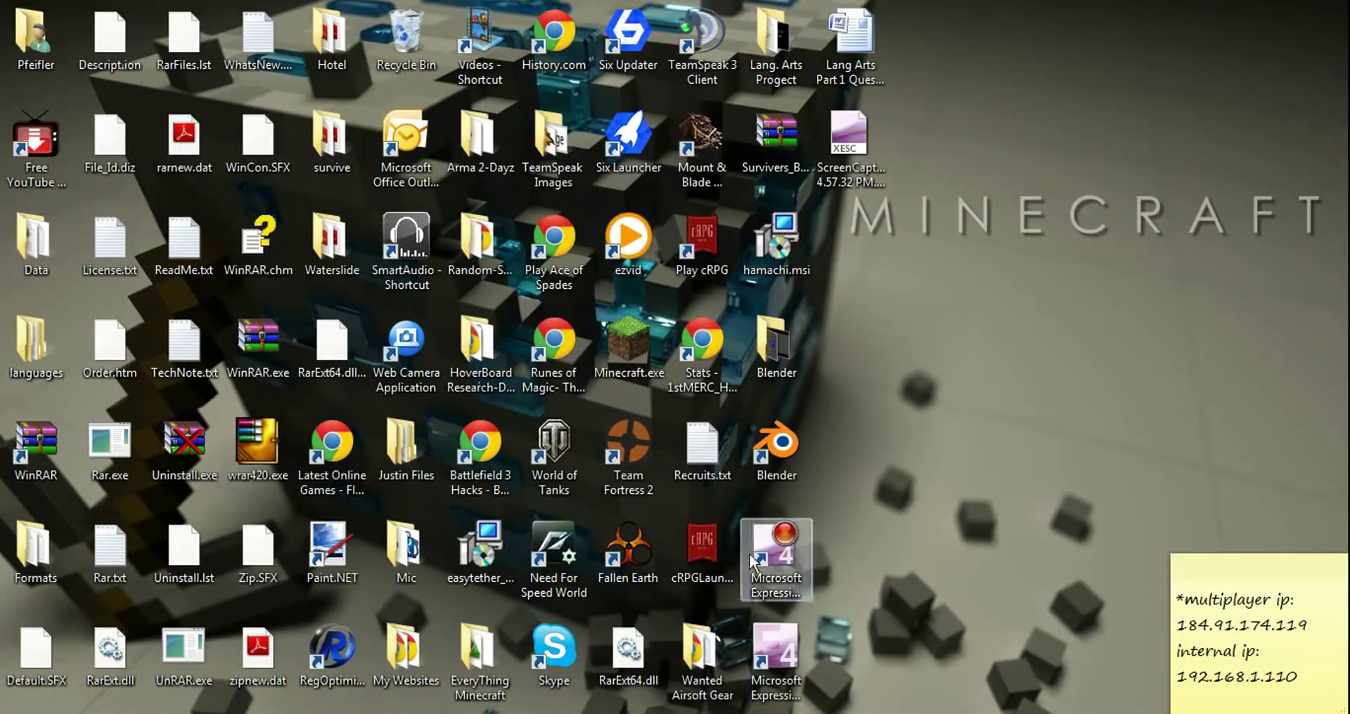
{"action": "double_click", "coordinate": [776, 345]}
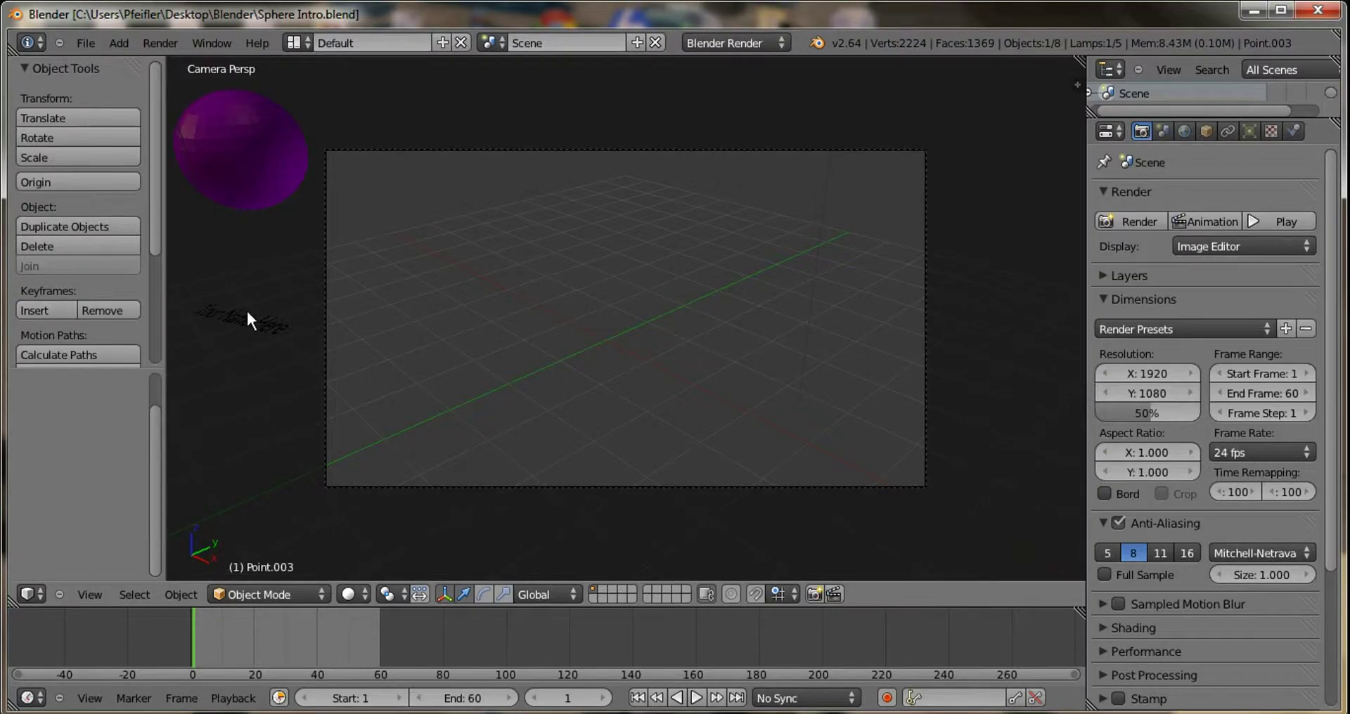
{"action": "right_click", "coordinate": [247, 313]}
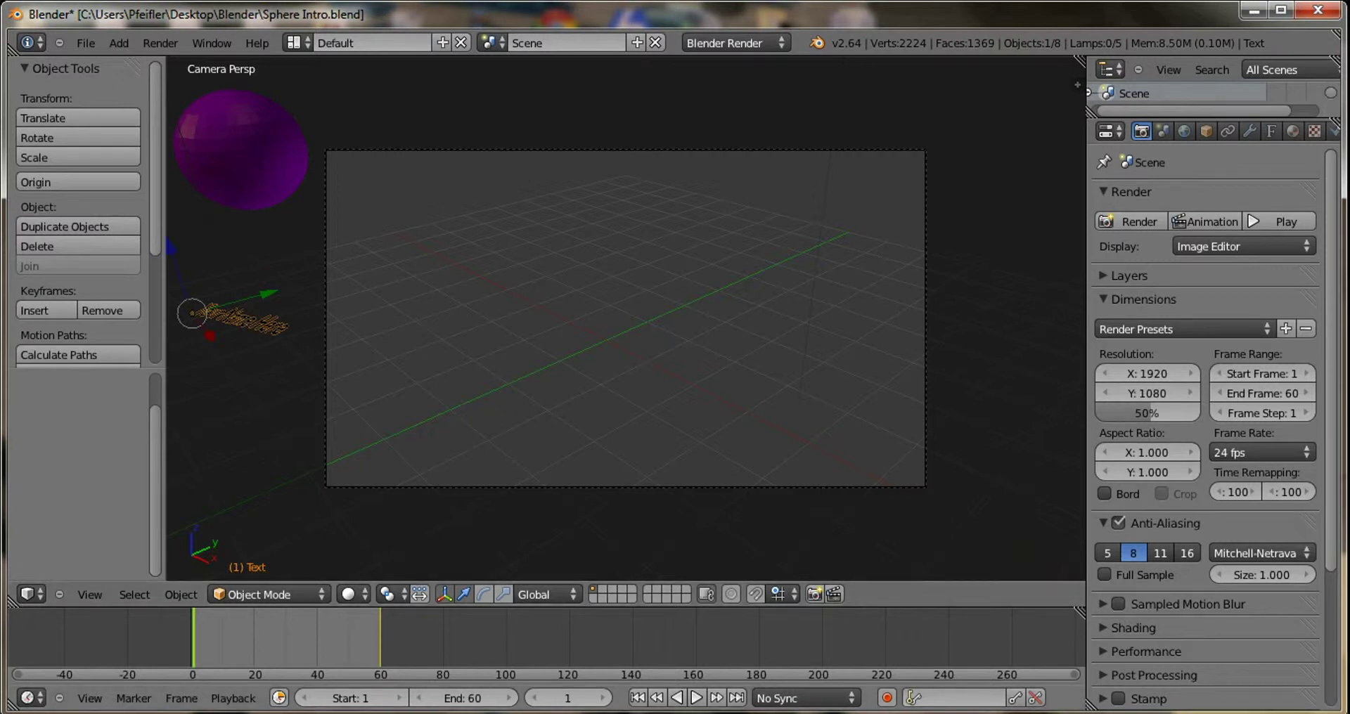
- Put the text object into Edit Mode and erase its 'Your Name Here' wording
{"action": "left_click", "coordinate": [290, 595]}
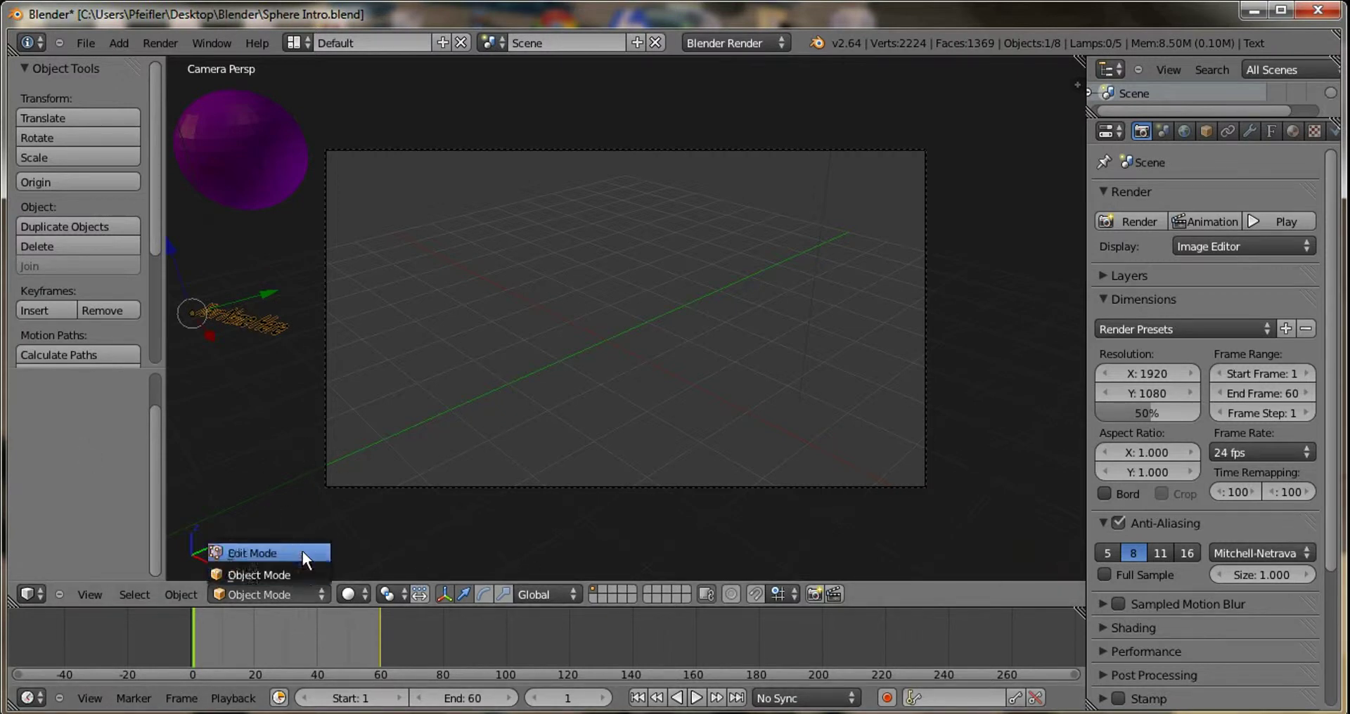
{"action": "left_click", "coordinate": [302, 553]}
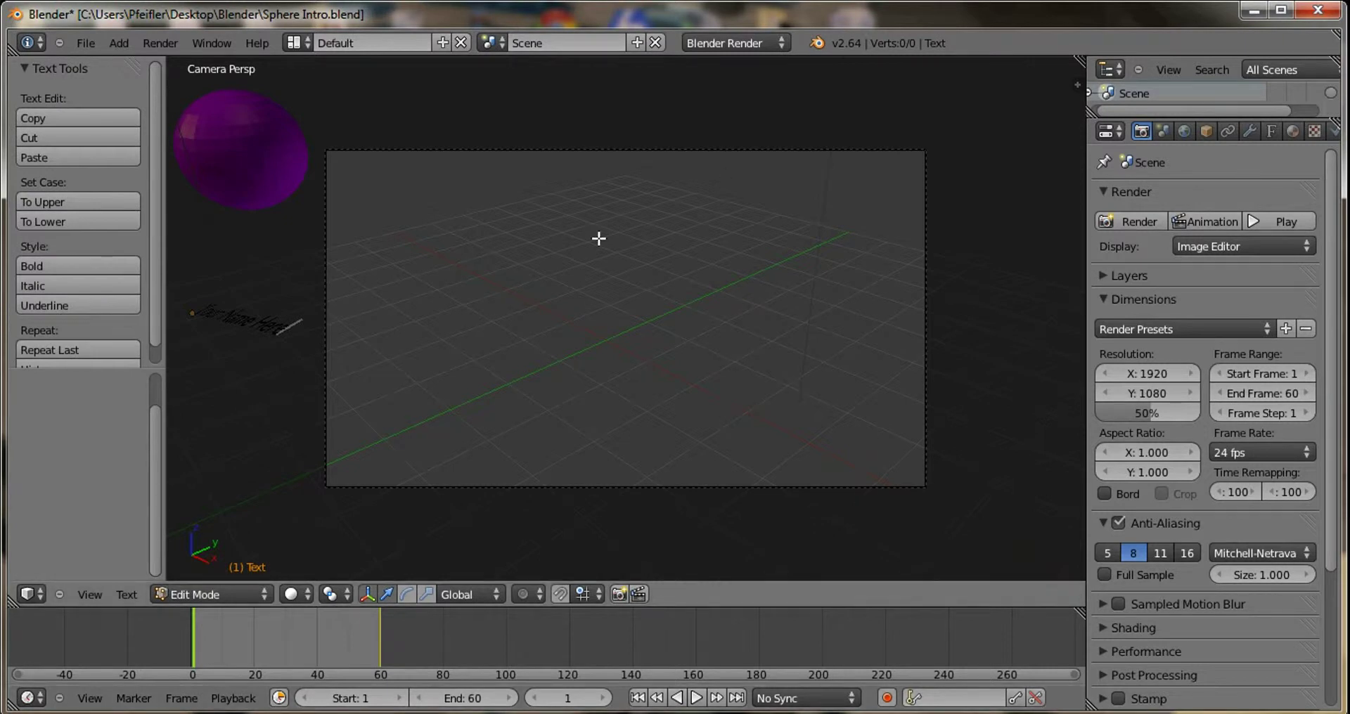
{"action": "key", "text": "BackSpace"}
{"action": "key", "text": "BackSpace"}
{"action": "key", "text": "BackSpace"}
{"action": "key", "text": "BackSpace"}
{"action": "key", "text": "BackSpace"}
{"action": "key", "text": "BackSpace"}
{"action": "key", "text": "BackSpace"}
{"action": "key", "text": "BackSpace"}
{"action": "key", "text": "BackSpace"}
{"action": "key", "text": "BackSpace"}
{"action": "key", "text": "BackSpace"}
{"action": "key", "text": "BackSpace"}
{"action": "key", "text": "BackSpace"}
{"action": "key", "text": "BackSpace"}
{"action": "type", "text": "/"}
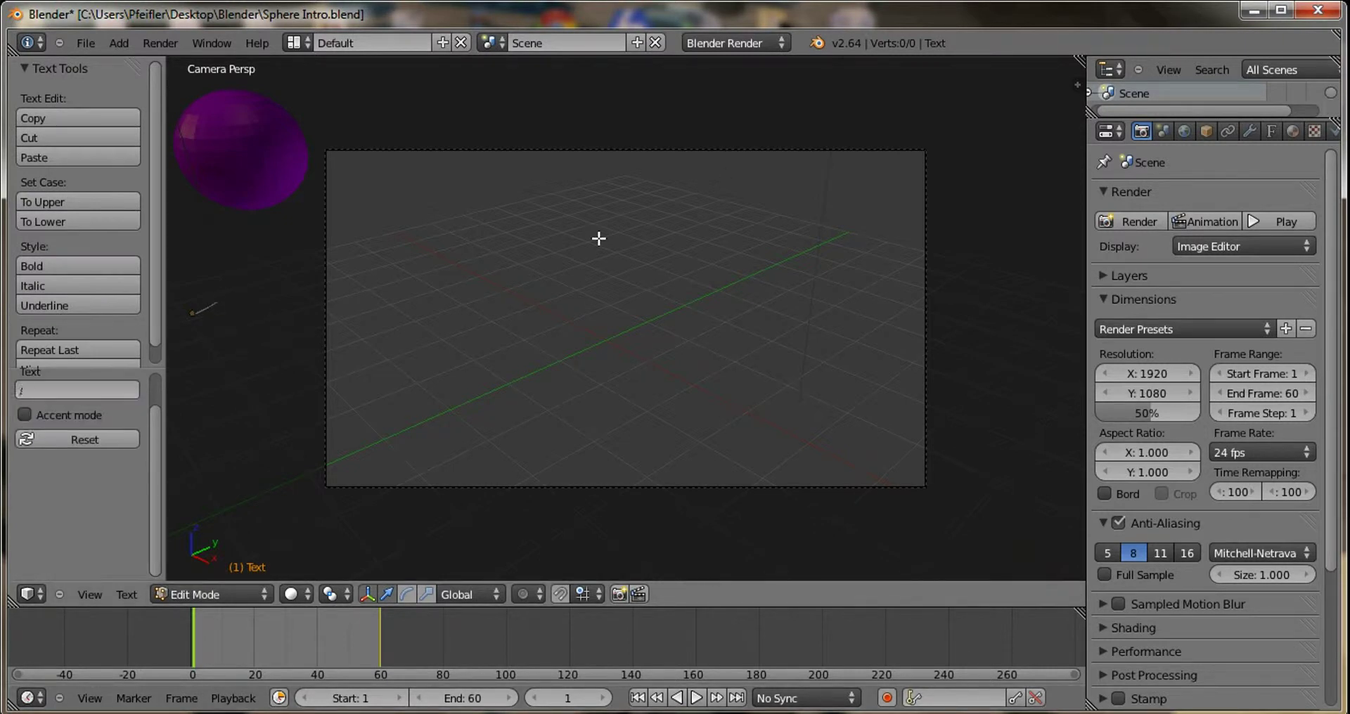
{"action": "key", "text": "BackSpace"}
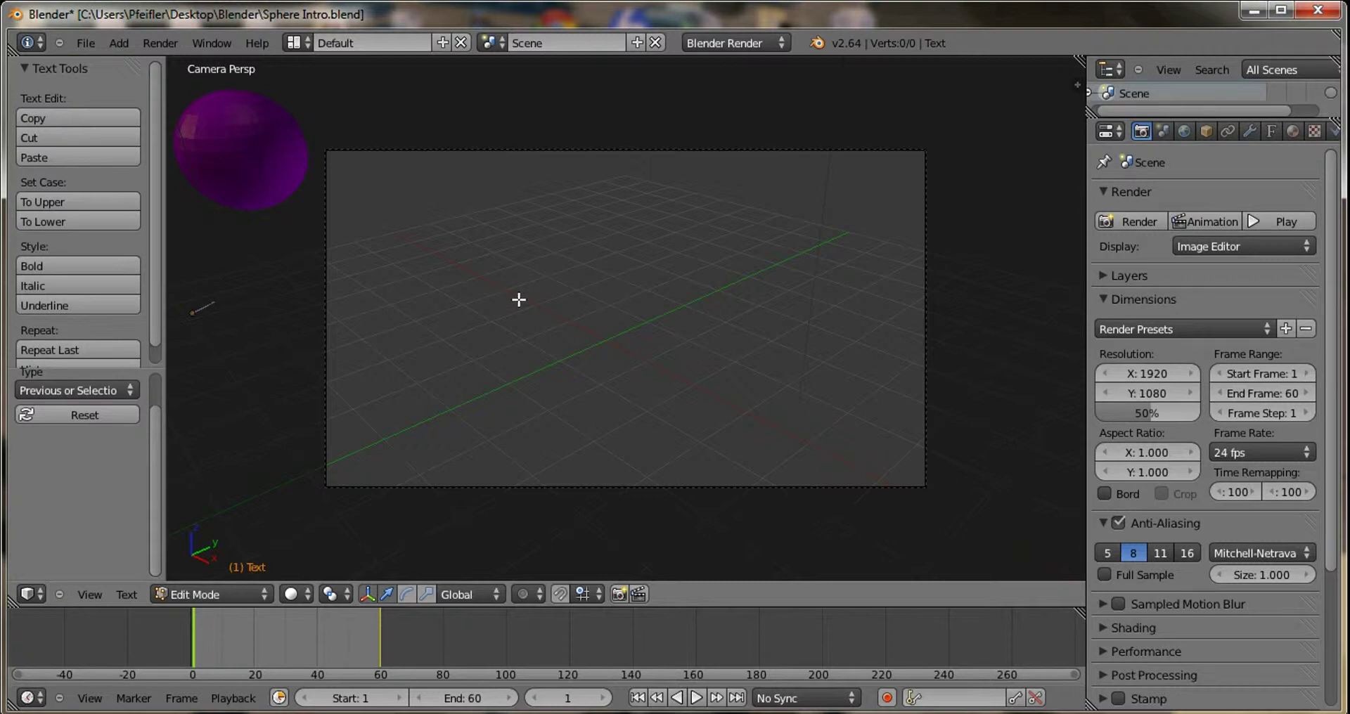
{"action": "type", "text": "s"}
{"action": "key", "text": "BackSpace"}
- Type the new lettering into the text object and return to Object Mode
{"action": "type", "text": "S"}
{"action": "type", "text": "y"}
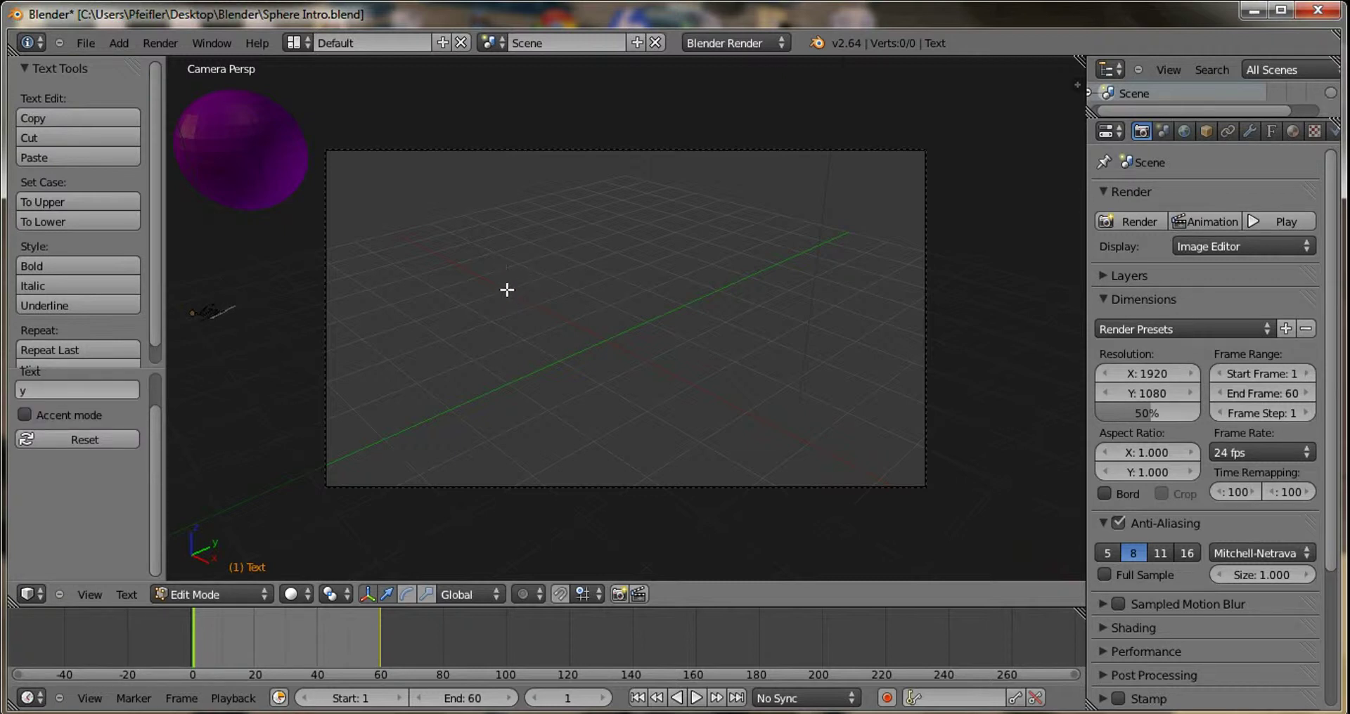
{"action": "key", "text": "BackSpace"}
{"action": "scroll", "coordinate": [500, 330], "scroll_direction": "up", "scroll_amount": 3}
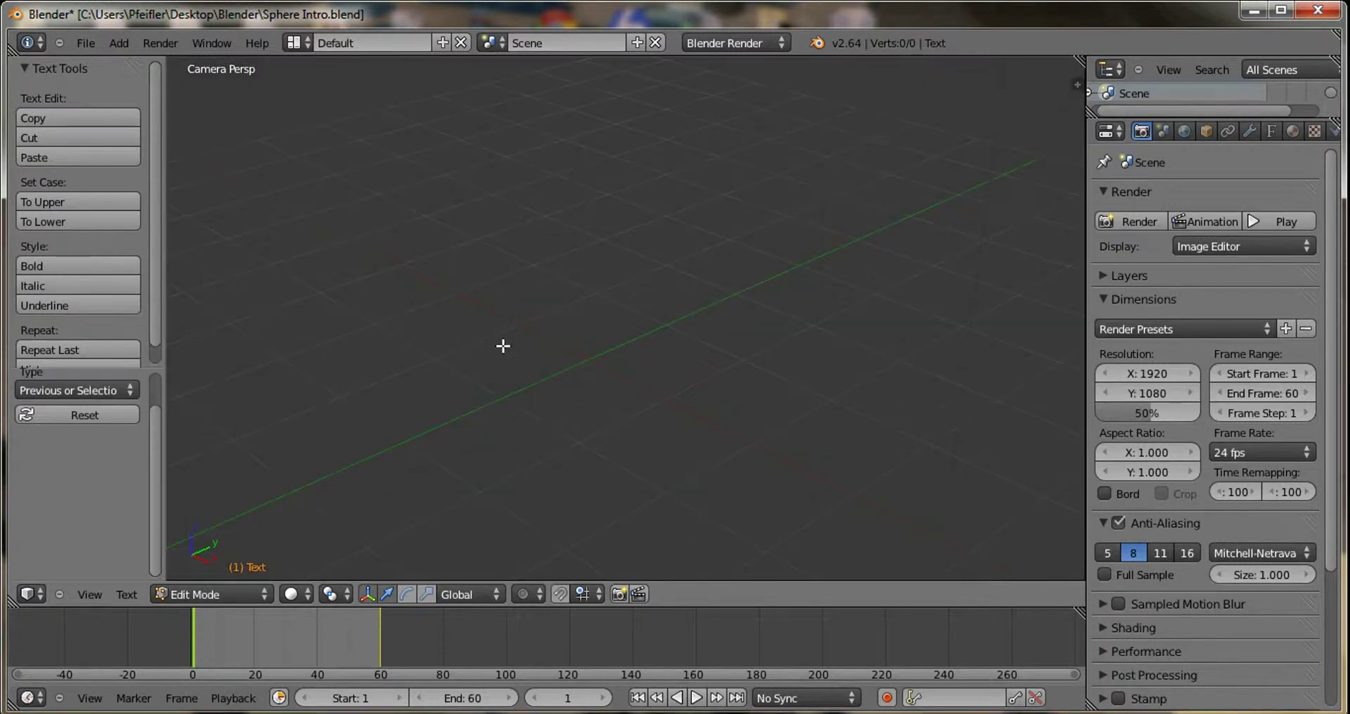
{"action": "scroll", "coordinate": [637, 272], "scroll_direction": "down", "scroll_amount": 3}
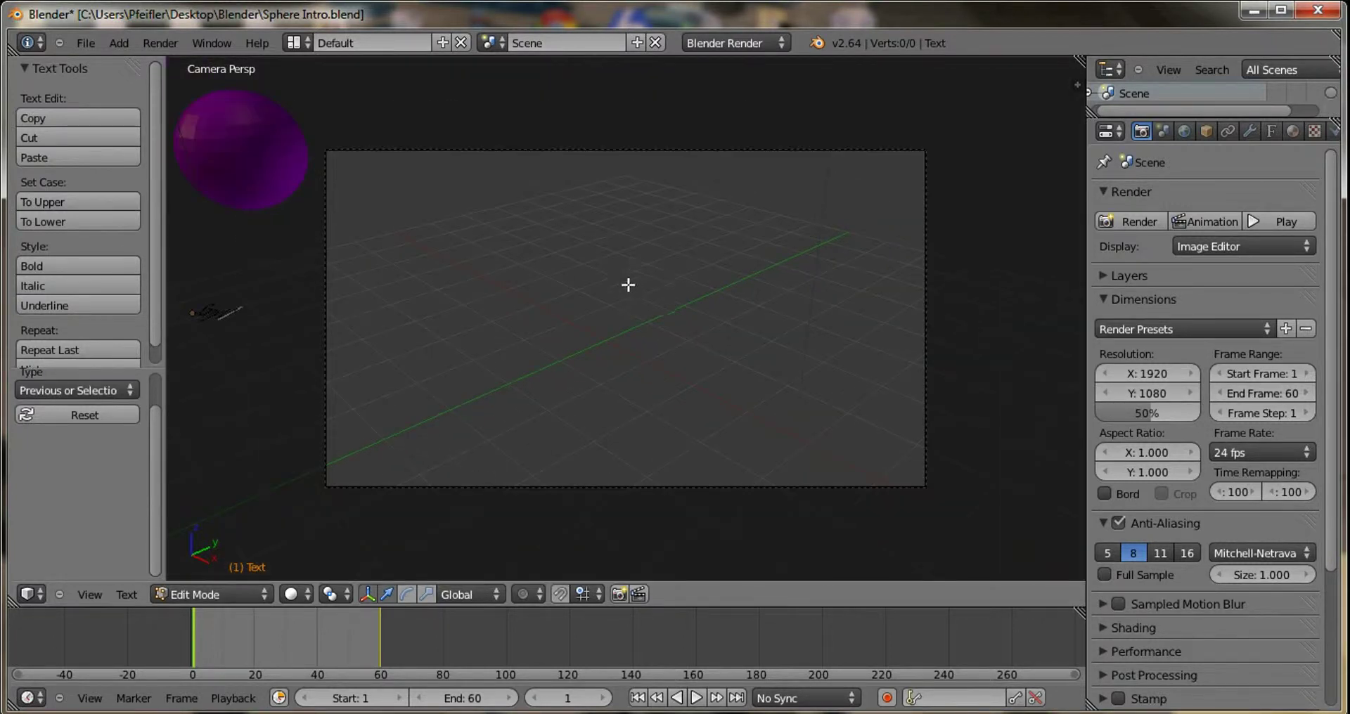
{"action": "key", "text": "e"}
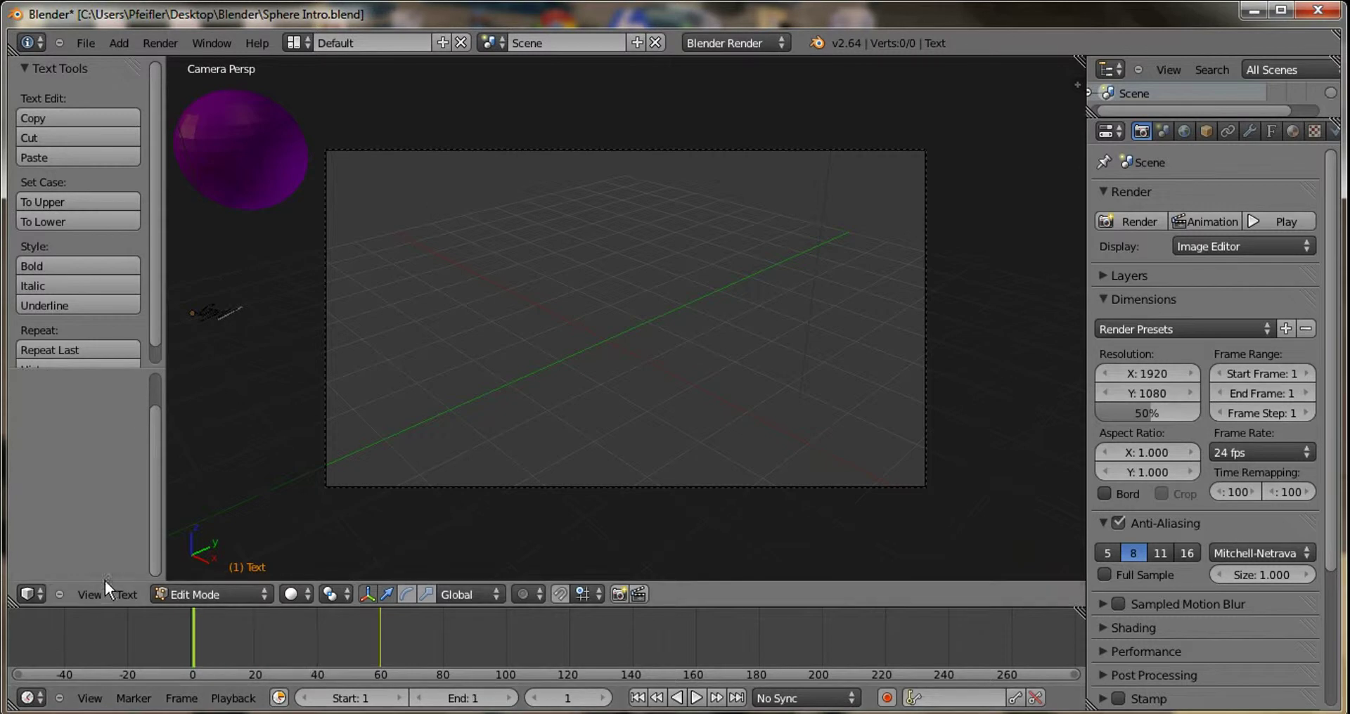
{"action": "type", "text": "g"}
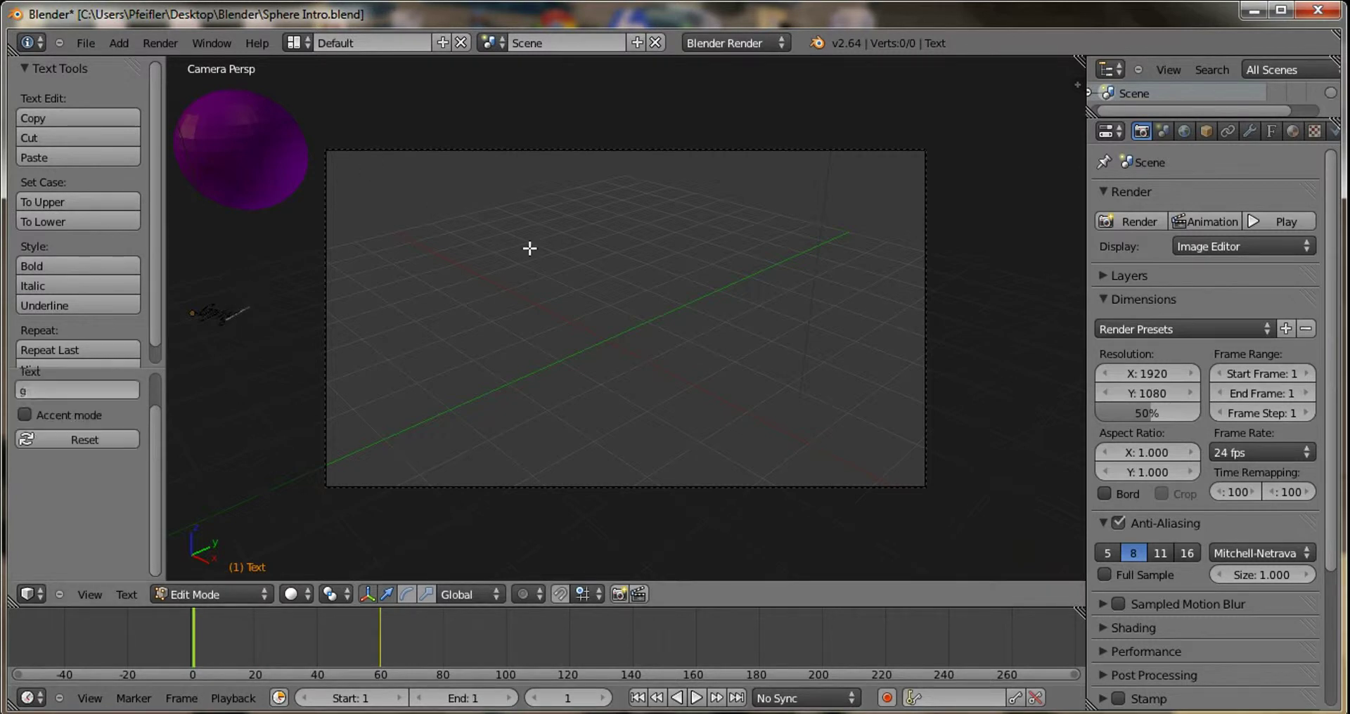
{"action": "type", "text": " a"}
{"action": "left_click", "coordinate": [260, 590]}
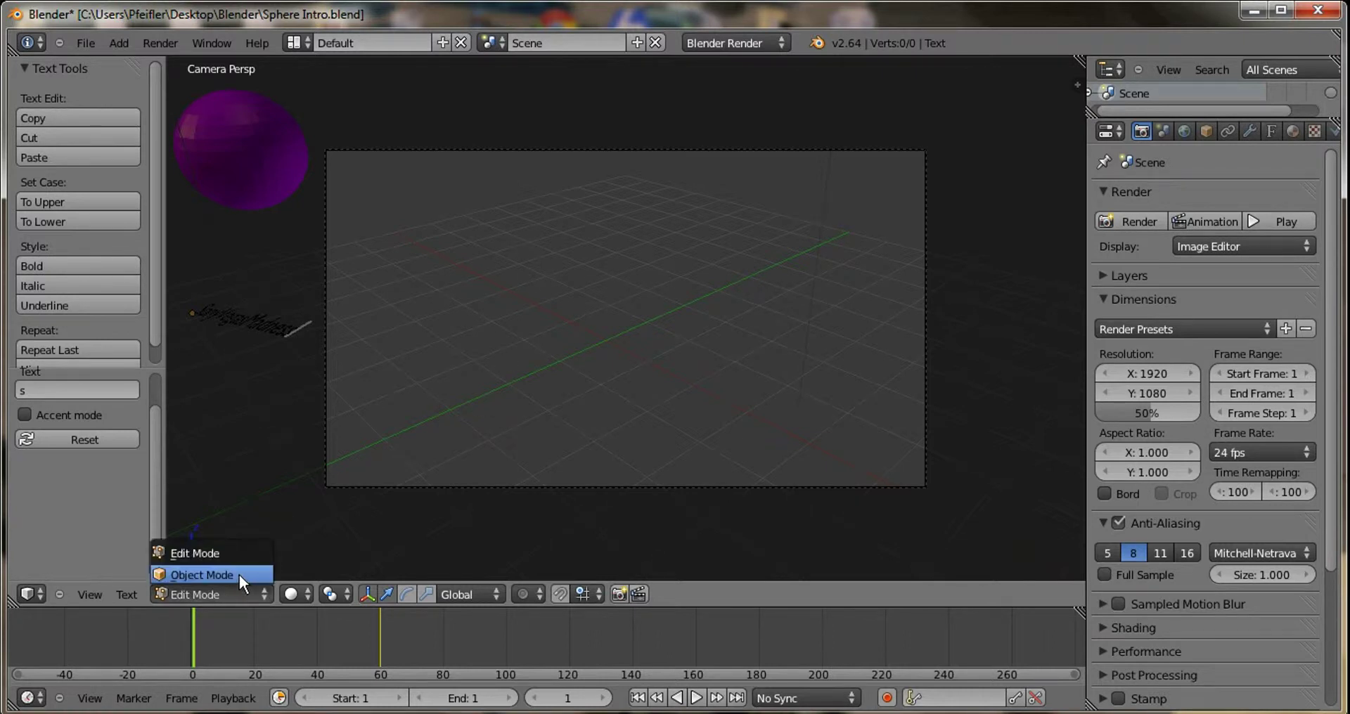
{"action": "left_click", "coordinate": [224, 575]}
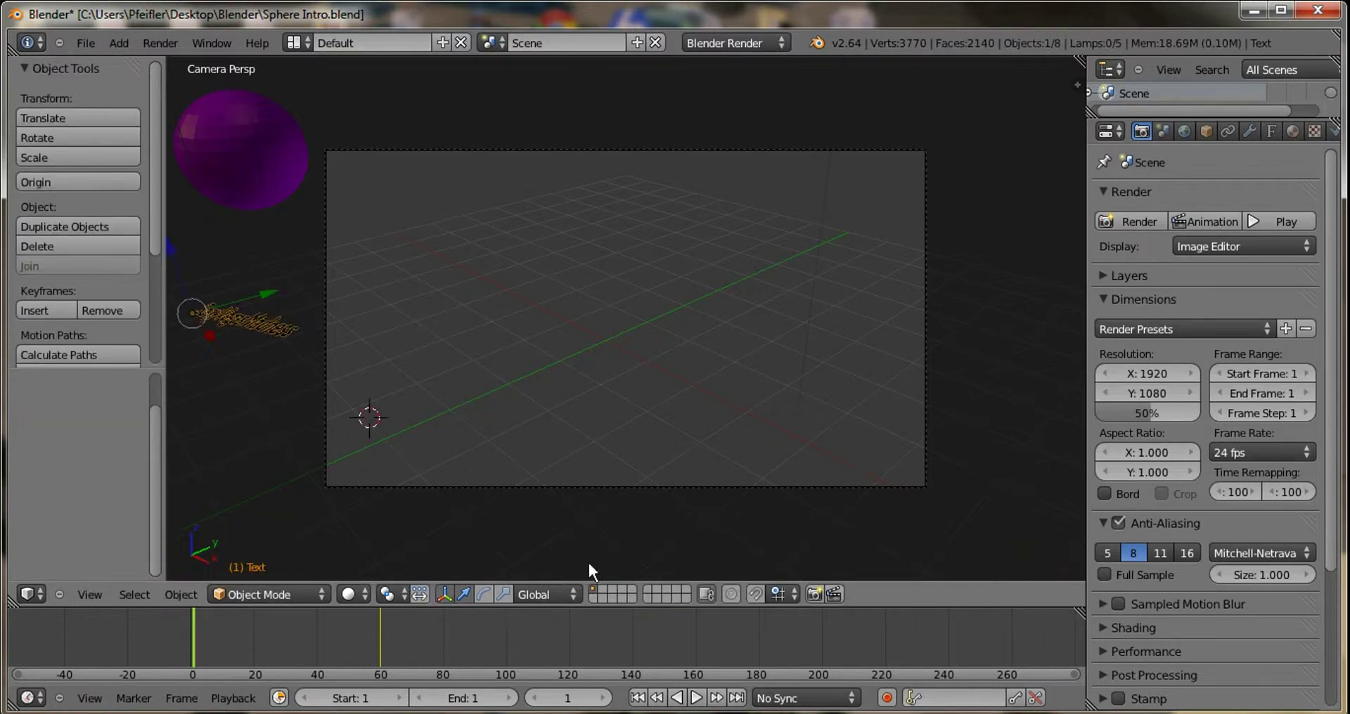
- Play the current animation, select the sphere, and set the timeline end frame to 60
{"action": "left_click", "coordinate": [702, 700]}
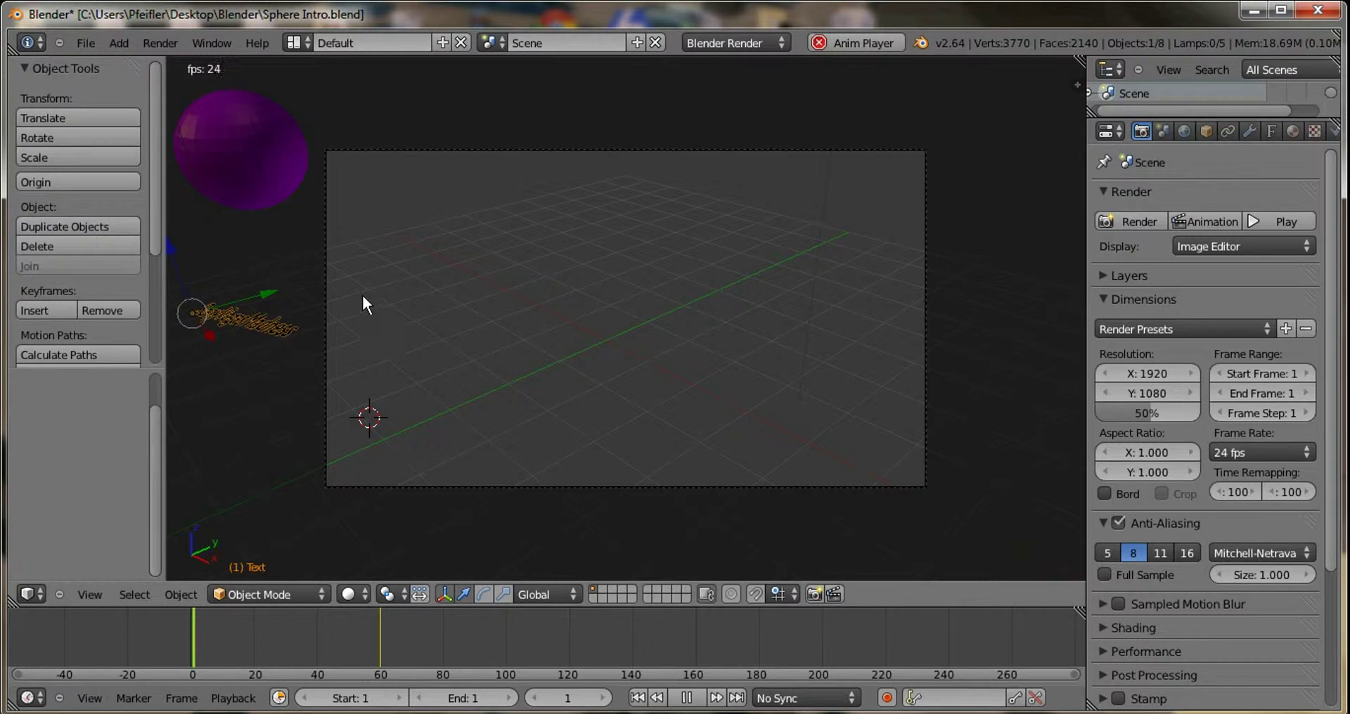
{"action": "left_click", "coordinate": [356, 274]}
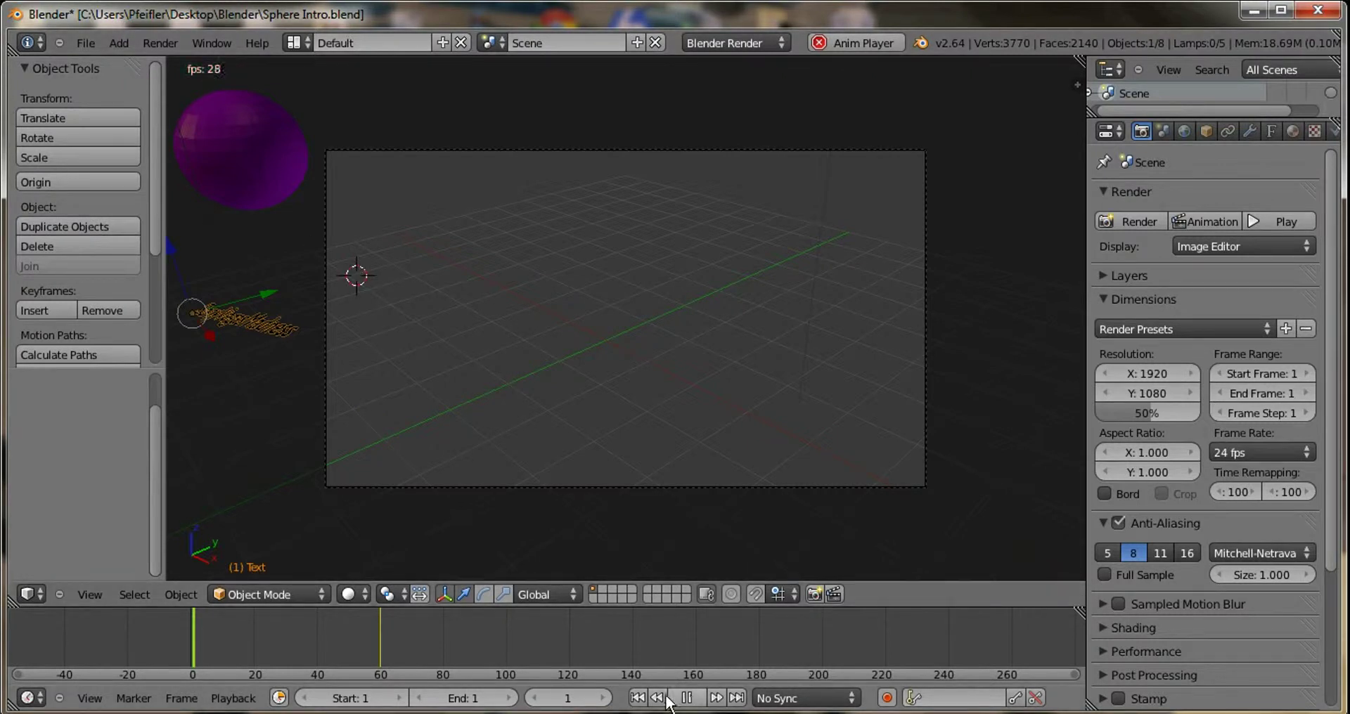
{"action": "left_click", "coordinate": [688, 698]}
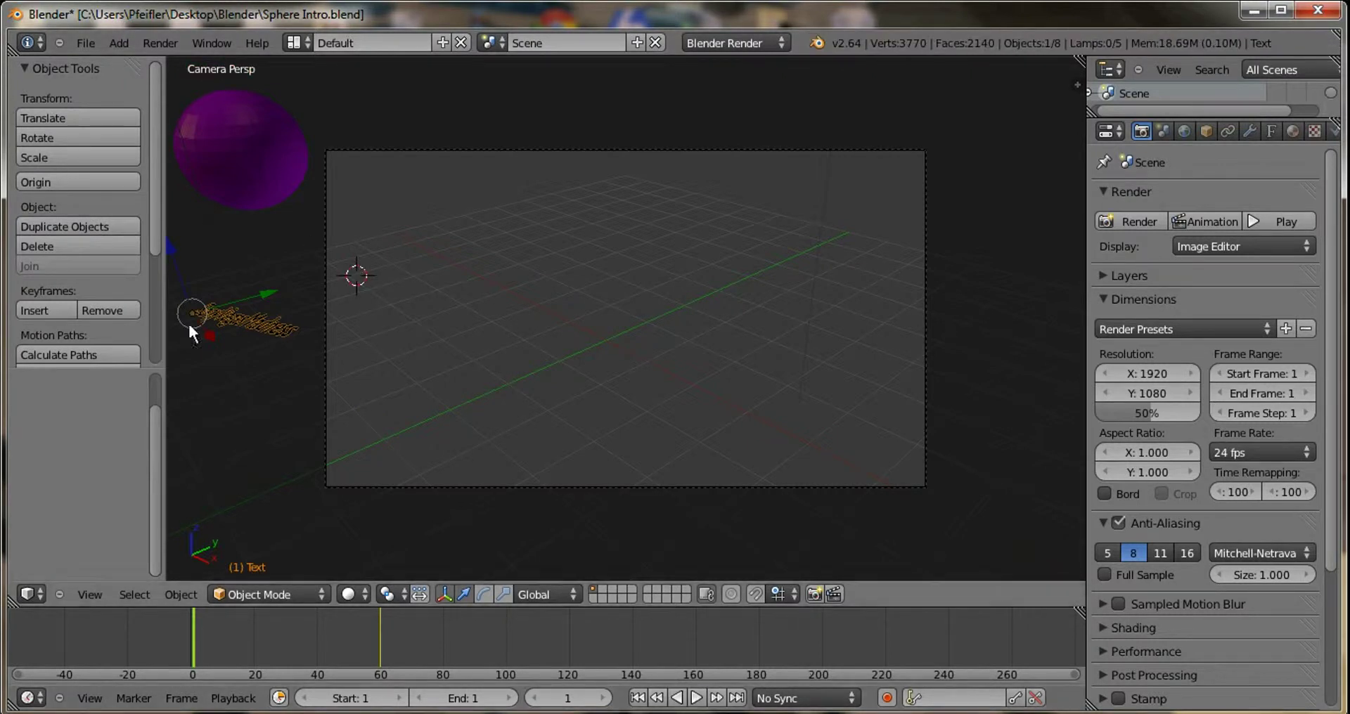
{"action": "right_click", "coordinate": [260, 193]}
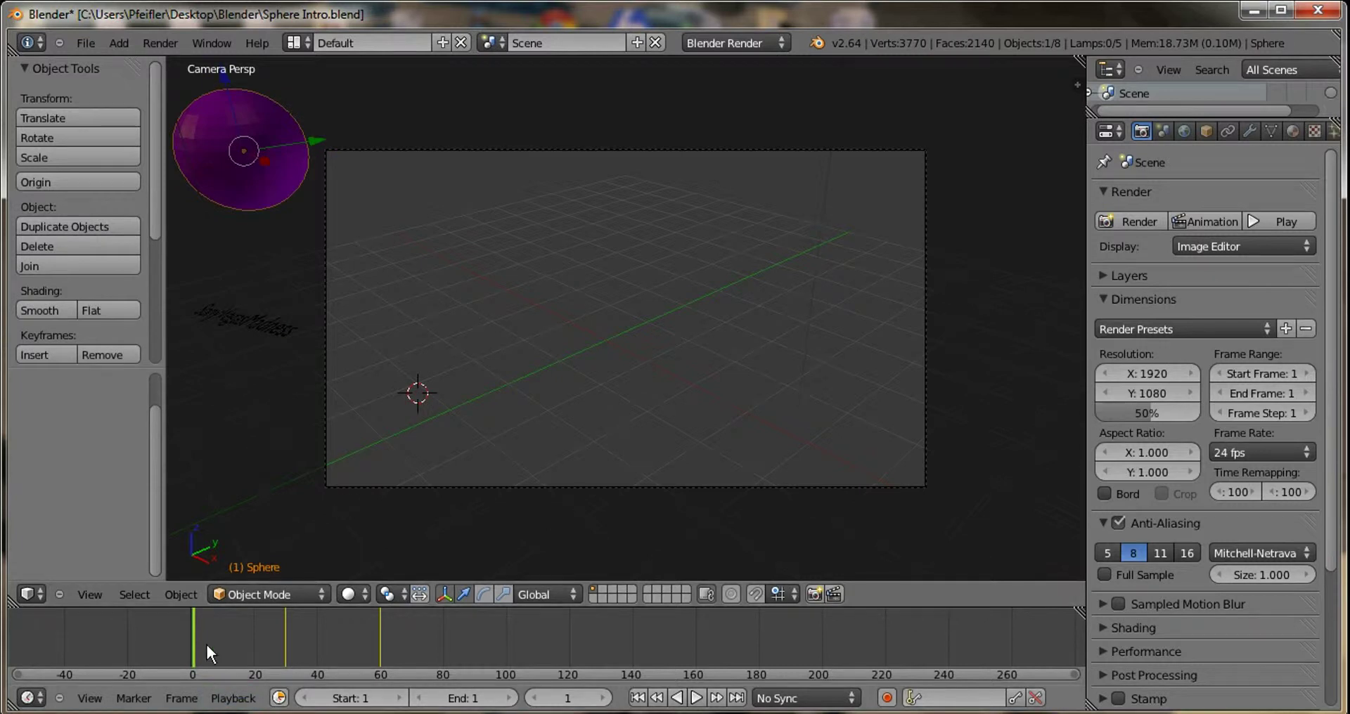
{"action": "left_click", "coordinate": [507, 698]}
{"action": "left_click", "coordinate": [507, 698]}
{"action": "left_click", "coordinate": [507, 698]}
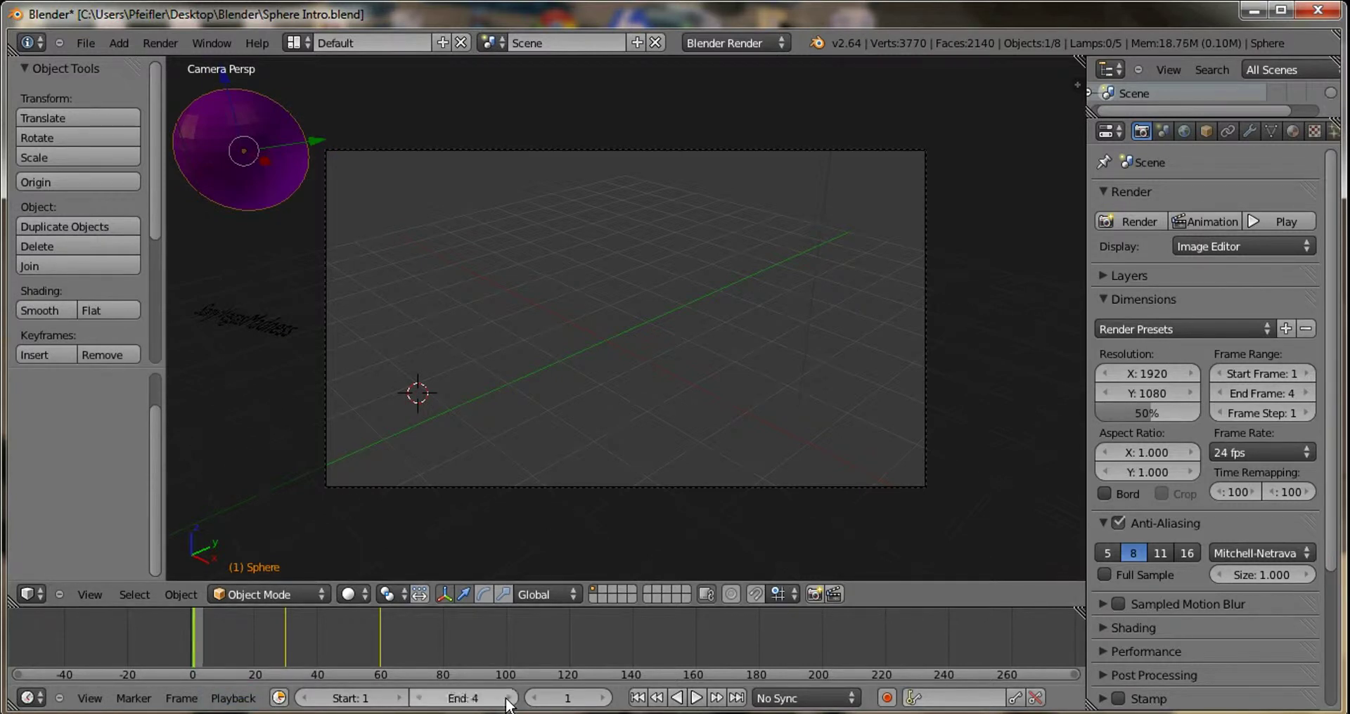
{"action": "left_click", "coordinate": [507, 698]}
{"action": "left_click_drag", "start_coordinate": [462, 705], "coordinate": [503, 703]}
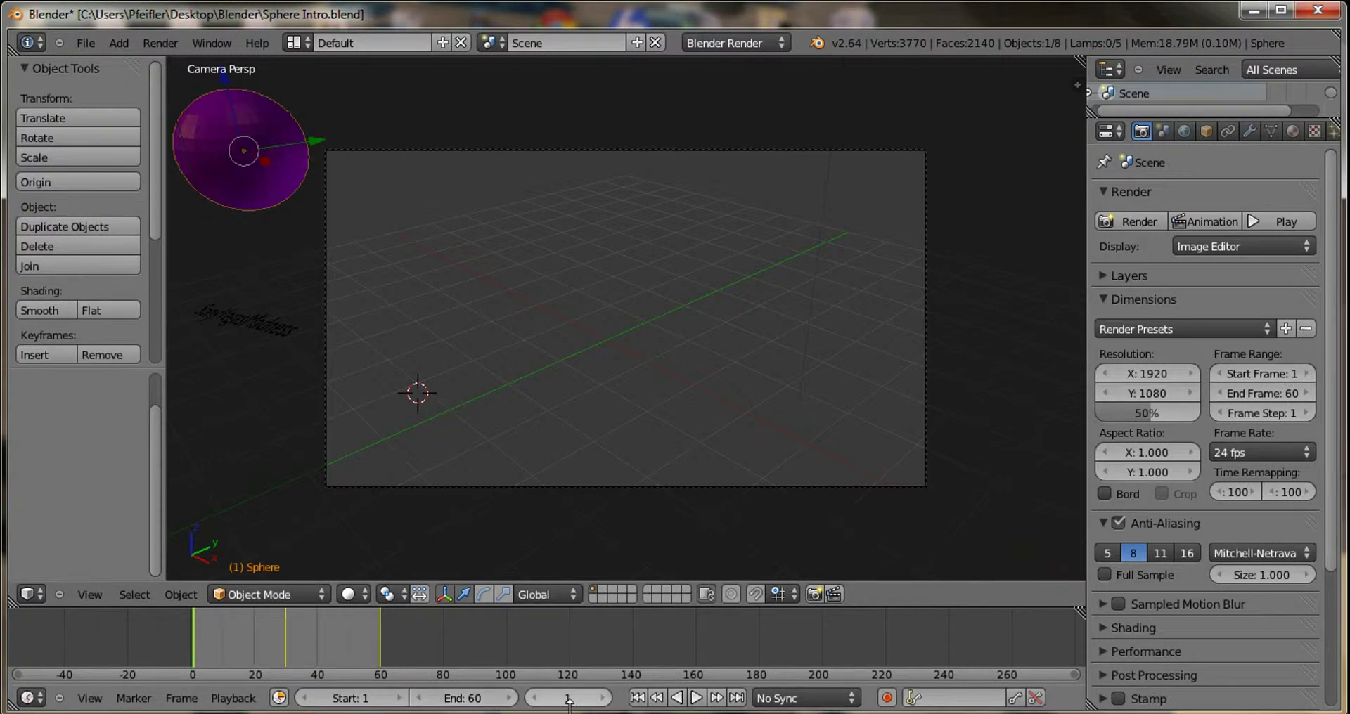
- Preview the 60-frame animation up to frame 60 and begin repositioning the sphere
{"action": "left_click", "coordinate": [696, 698]}
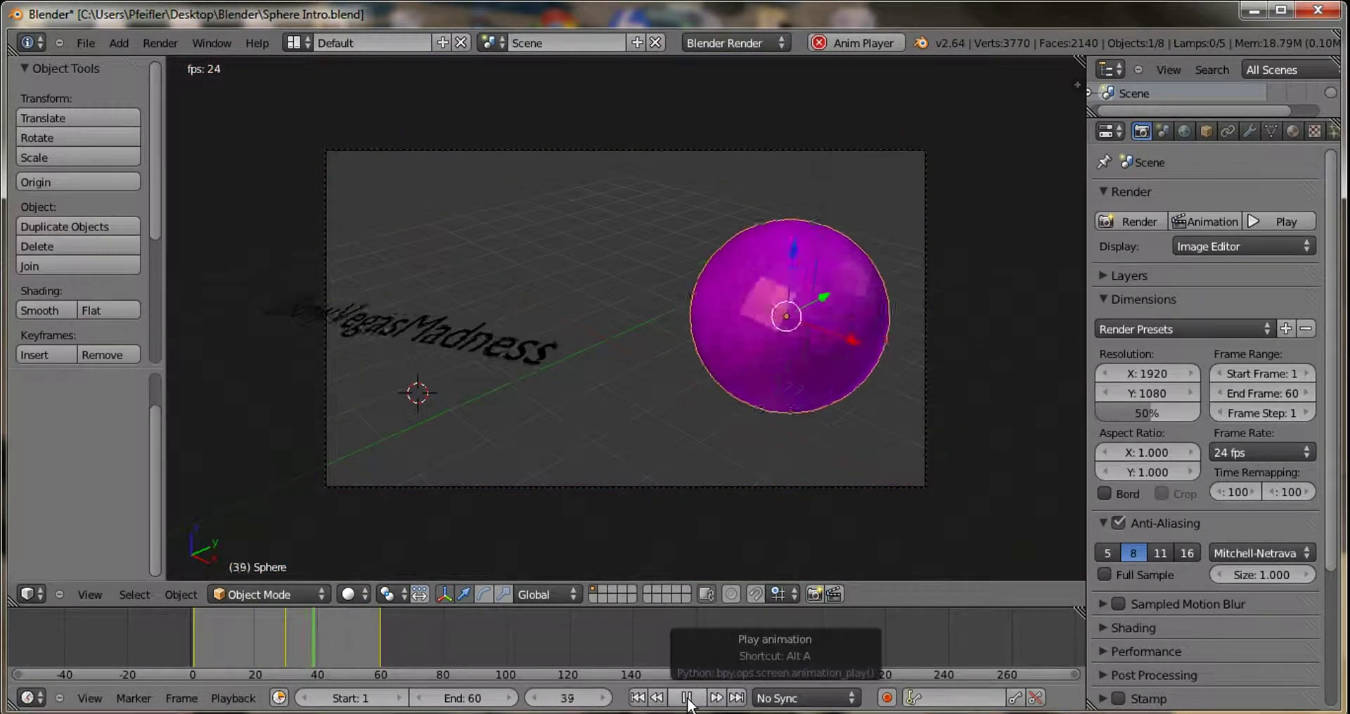
{"action": "left_click", "coordinate": [688, 698]}
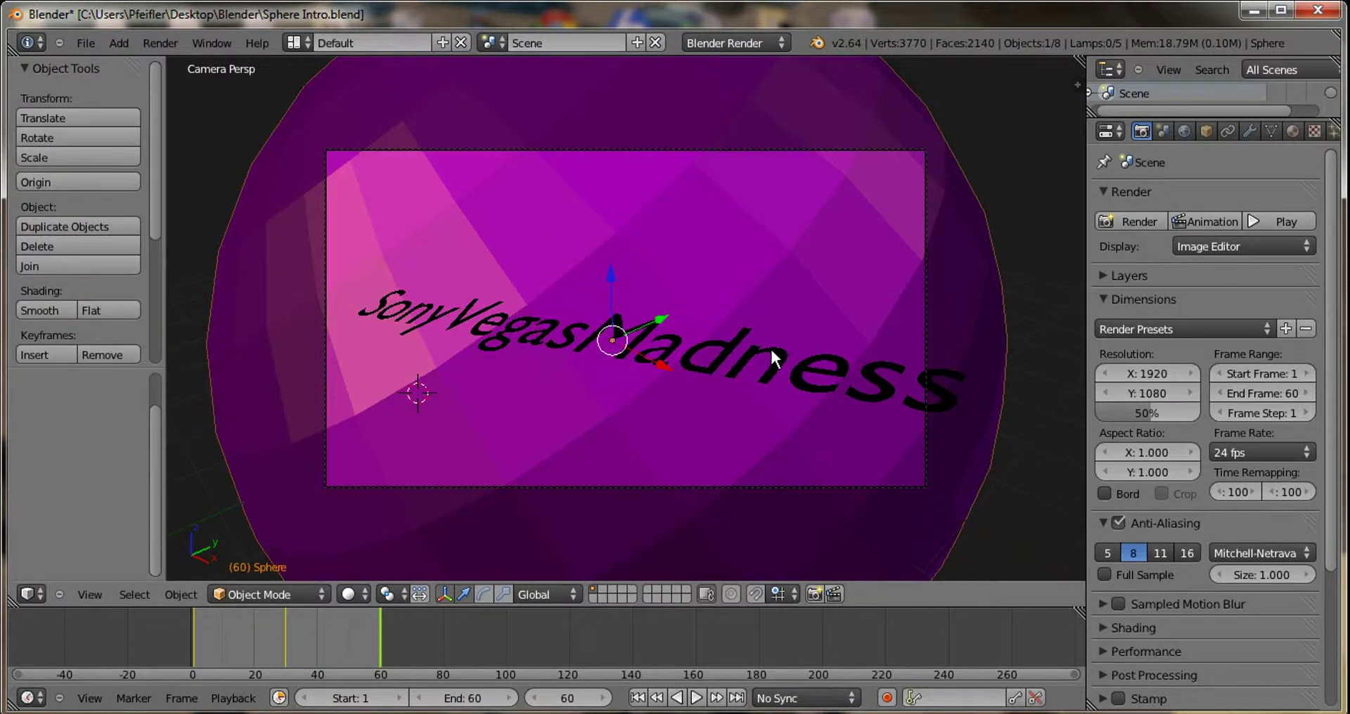
{"action": "left_click", "coordinate": [1053, 424]}
{"action": "key", "text": "g"}
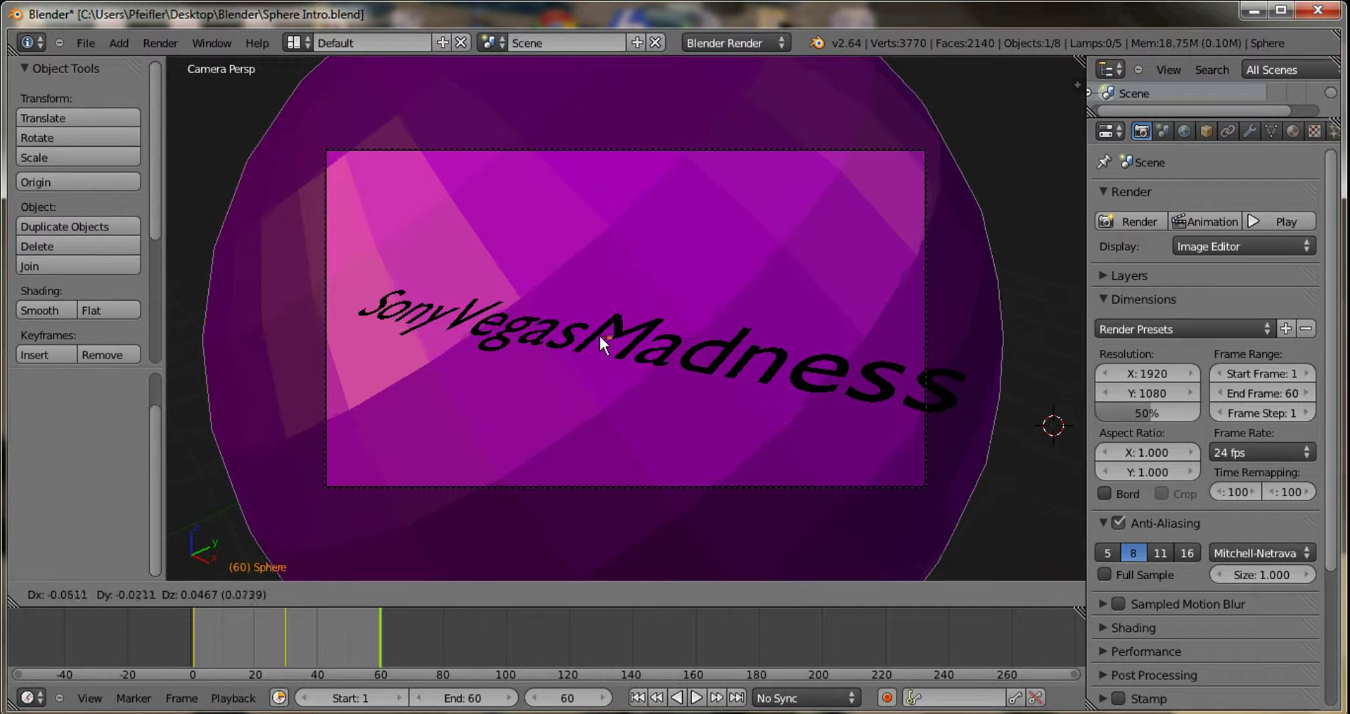
- Confirm the sphere's new position, then move the text to the camera frame's left edge
{"action": "left_click", "coordinate": [603, 336]}
{"action": "left_click", "coordinate": [1015, 478]}
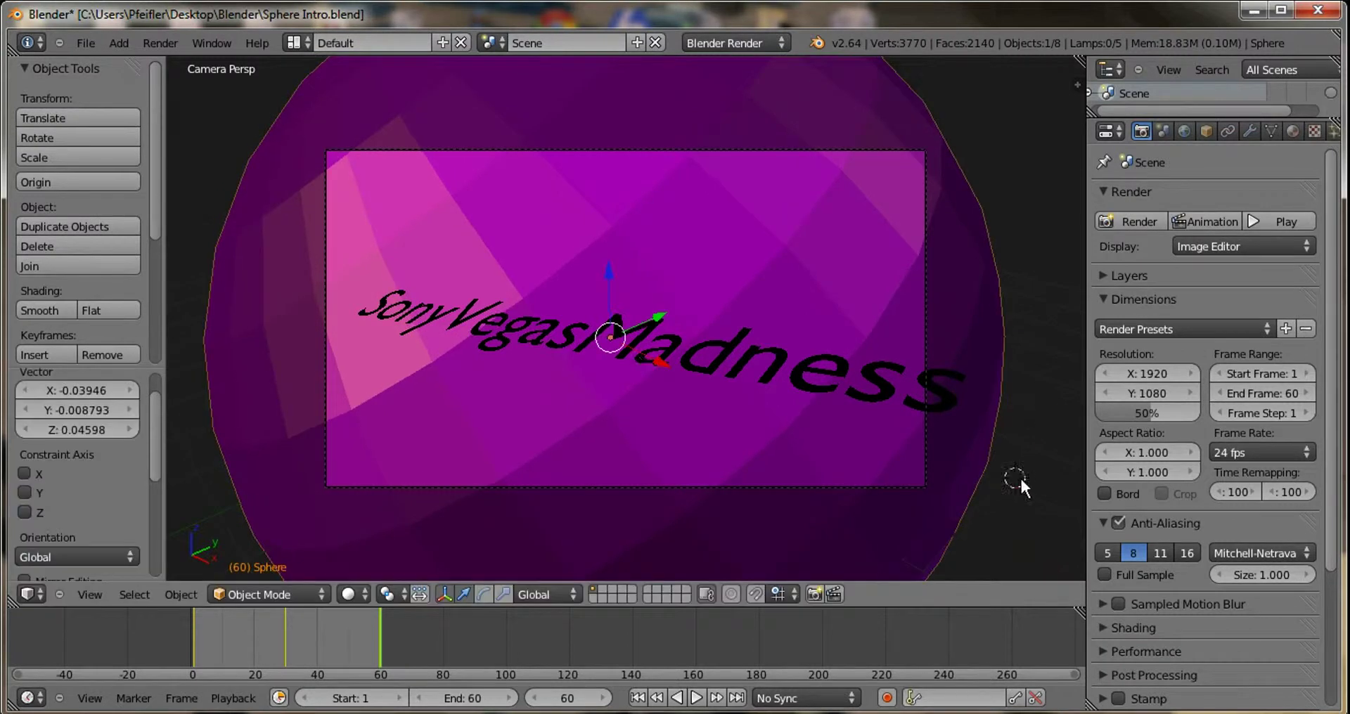
{"action": "right_click", "coordinate": [786, 363]}
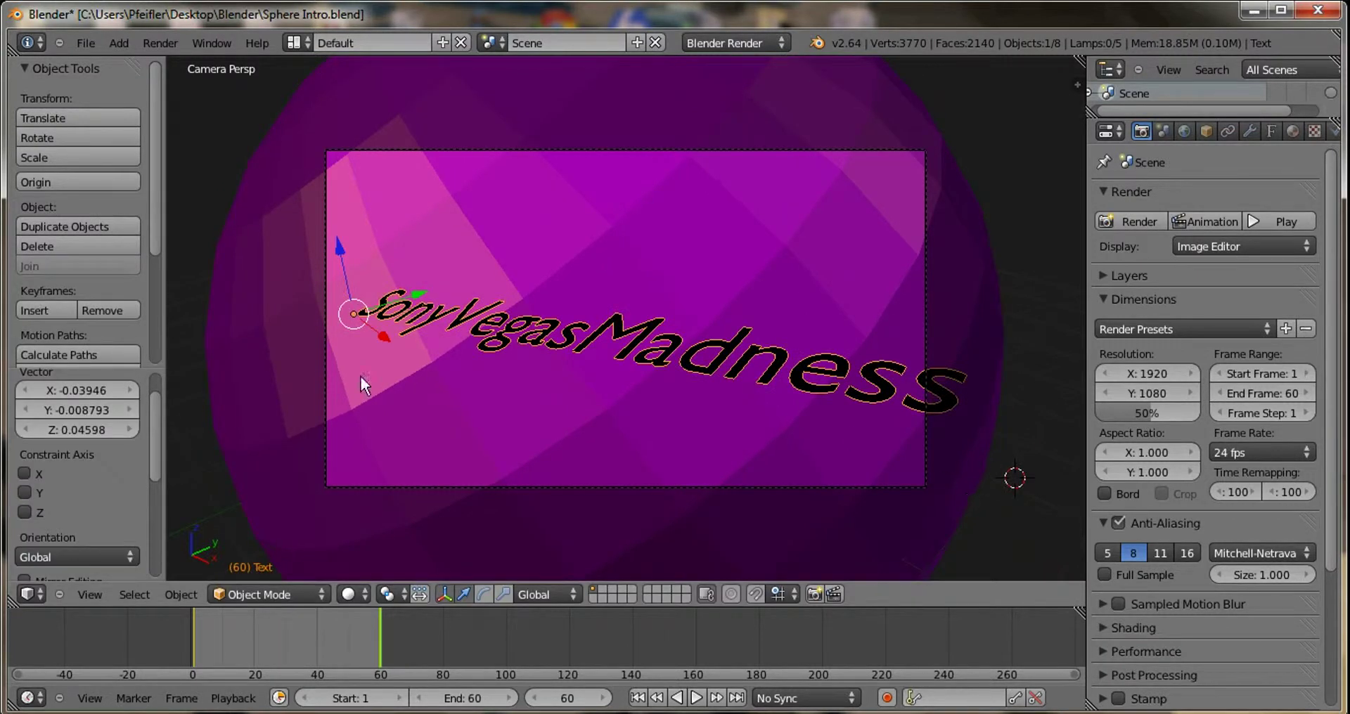
{"action": "key", "text": "g"}
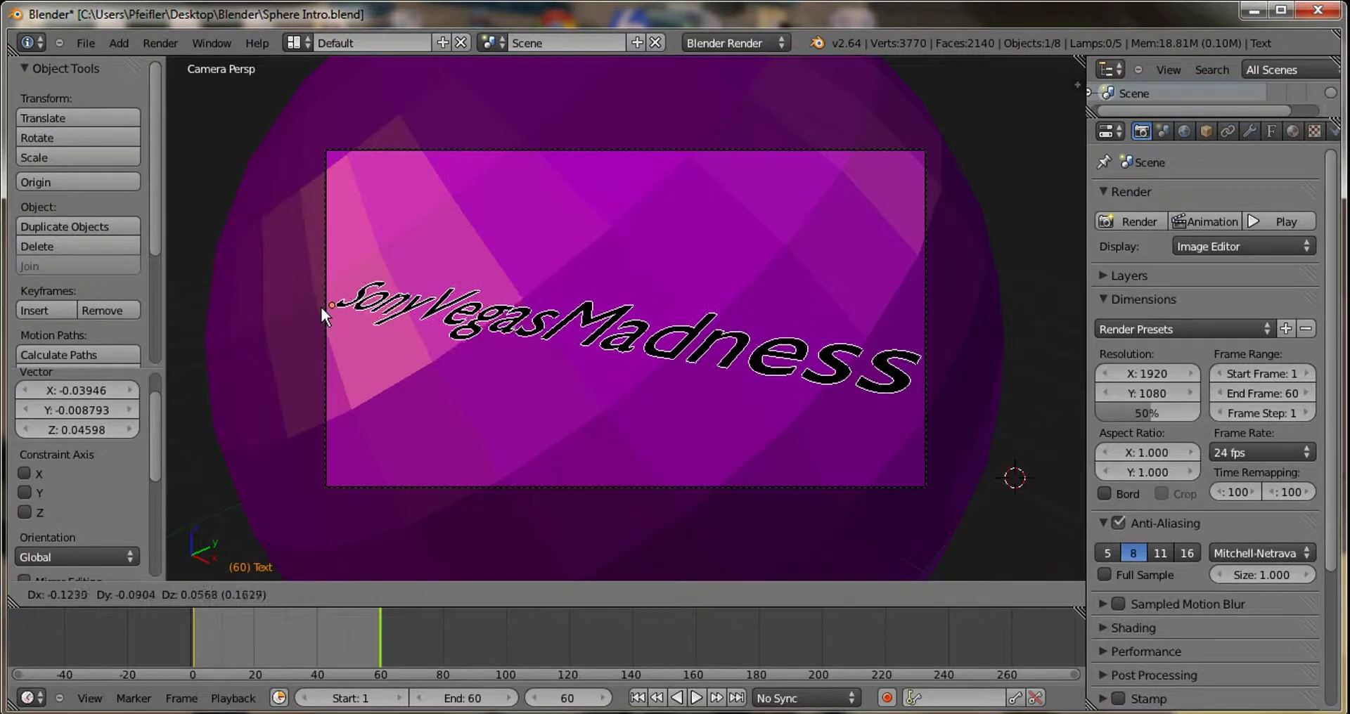
{"action": "left_click", "coordinate": [321, 307]}
{"action": "left_click", "coordinate": [978, 550]}
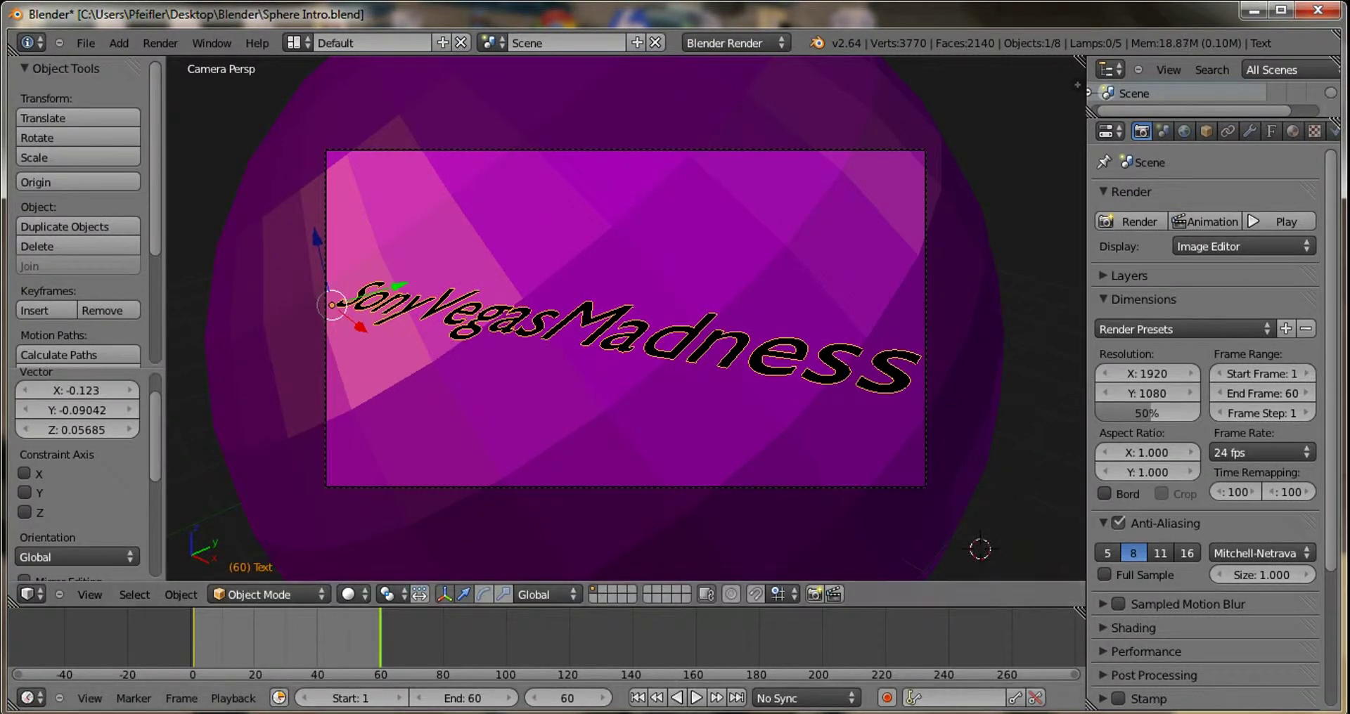
- Play the animation to check, then shift the text further left at frame 60
{"action": "left_click", "coordinate": [705, 697]}
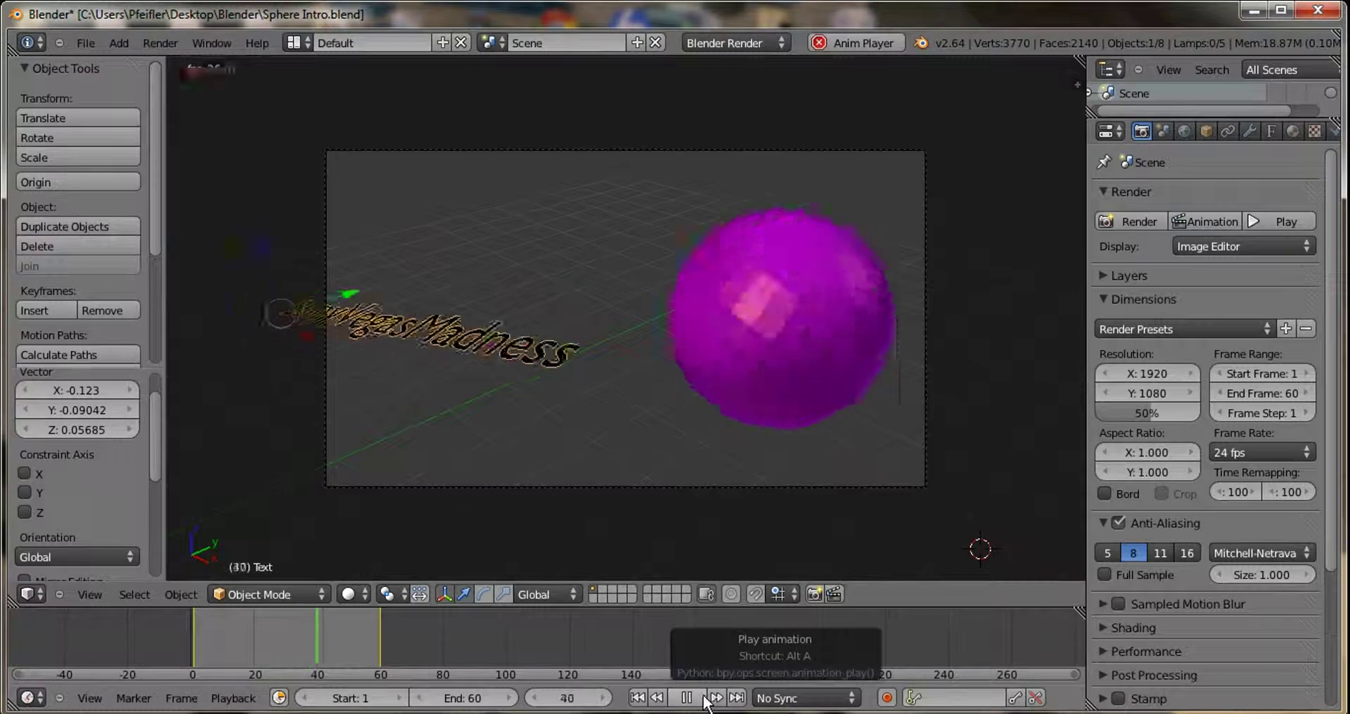
{"action": "left_click", "coordinate": [703, 696]}
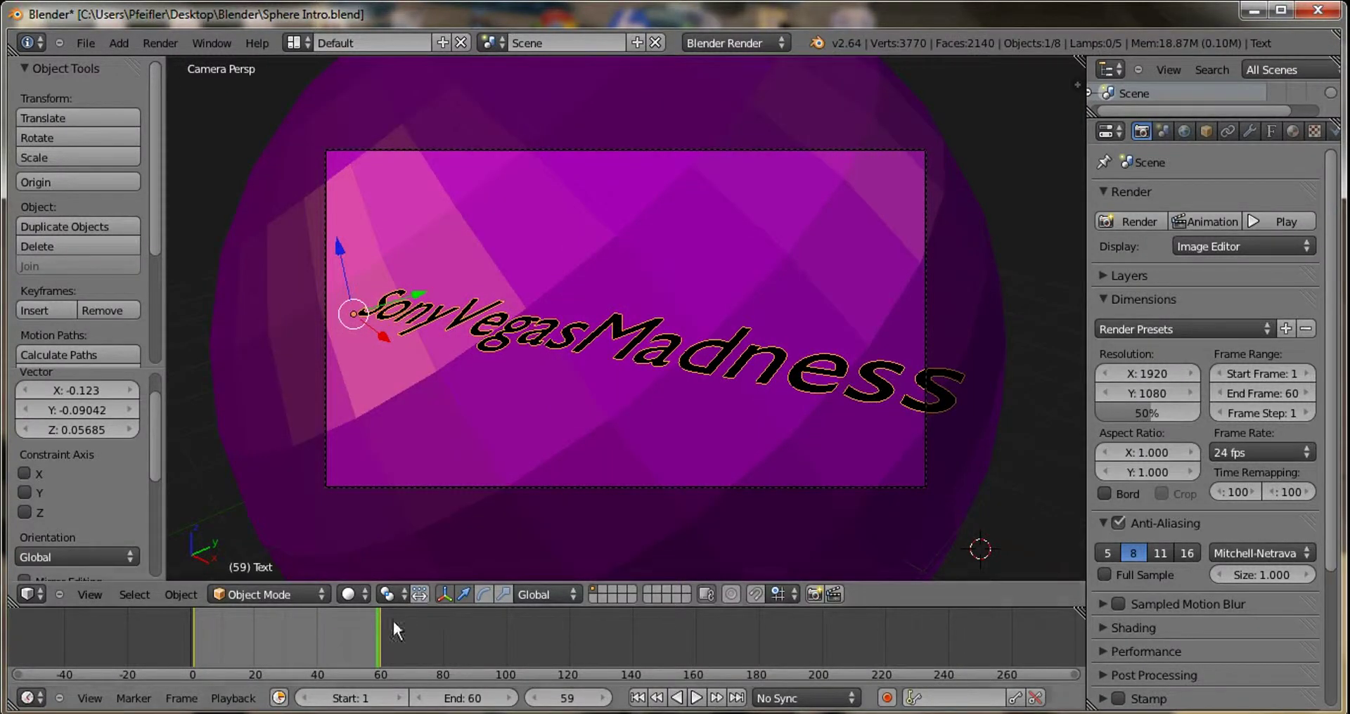
{"action": "left_click", "coordinate": [585, 701]}
{"action": "left_click_drag", "start_coordinate": [349, 320], "coordinate": [328, 316]}
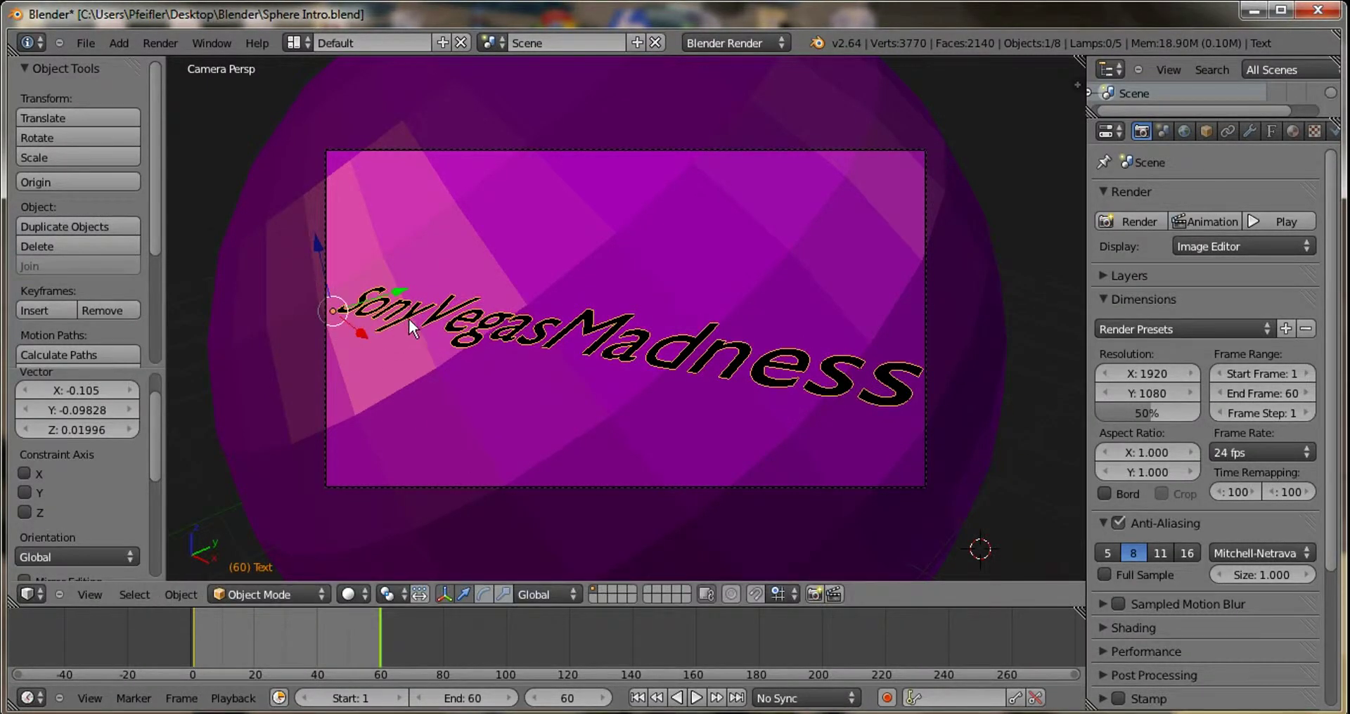
- Insert a LocRotScale keyframe for the text at frame 60 and play the intro back
{"action": "key", "text": "i"}
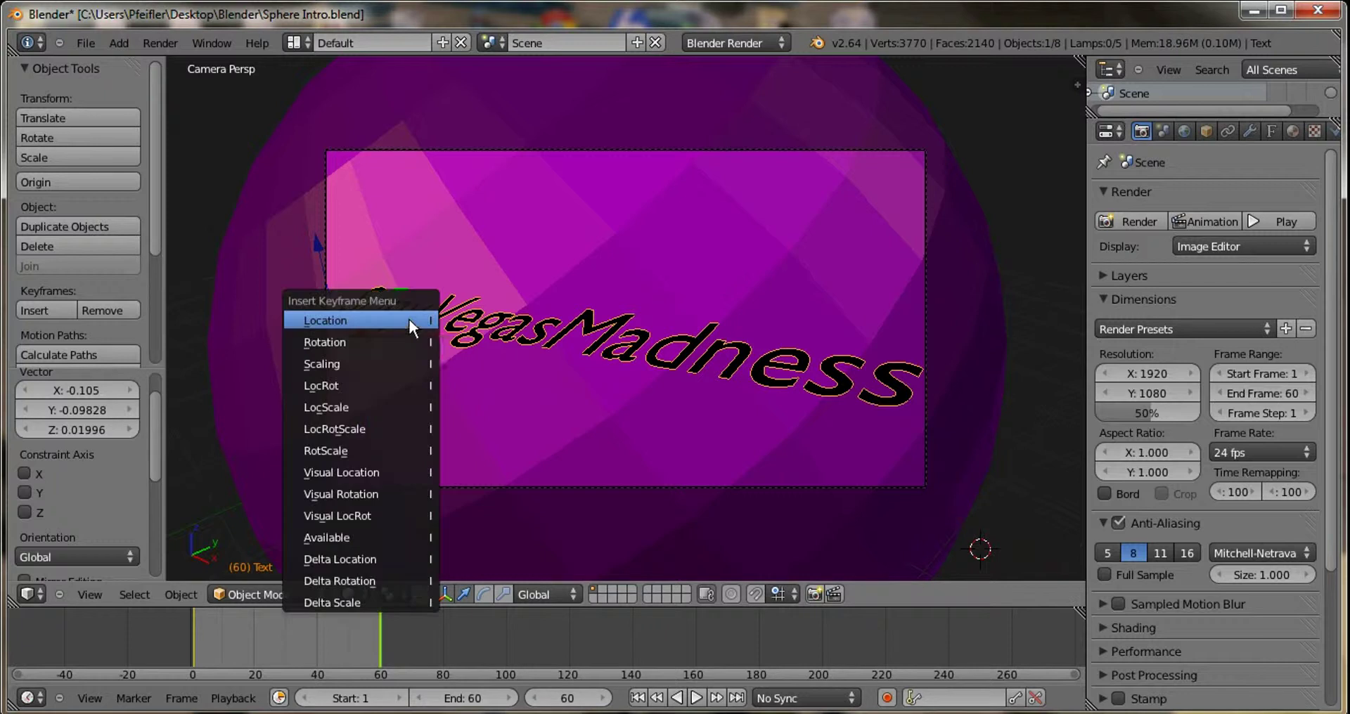
{"action": "left_click", "coordinate": [409, 362]}
{"action": "key", "text": "i"}
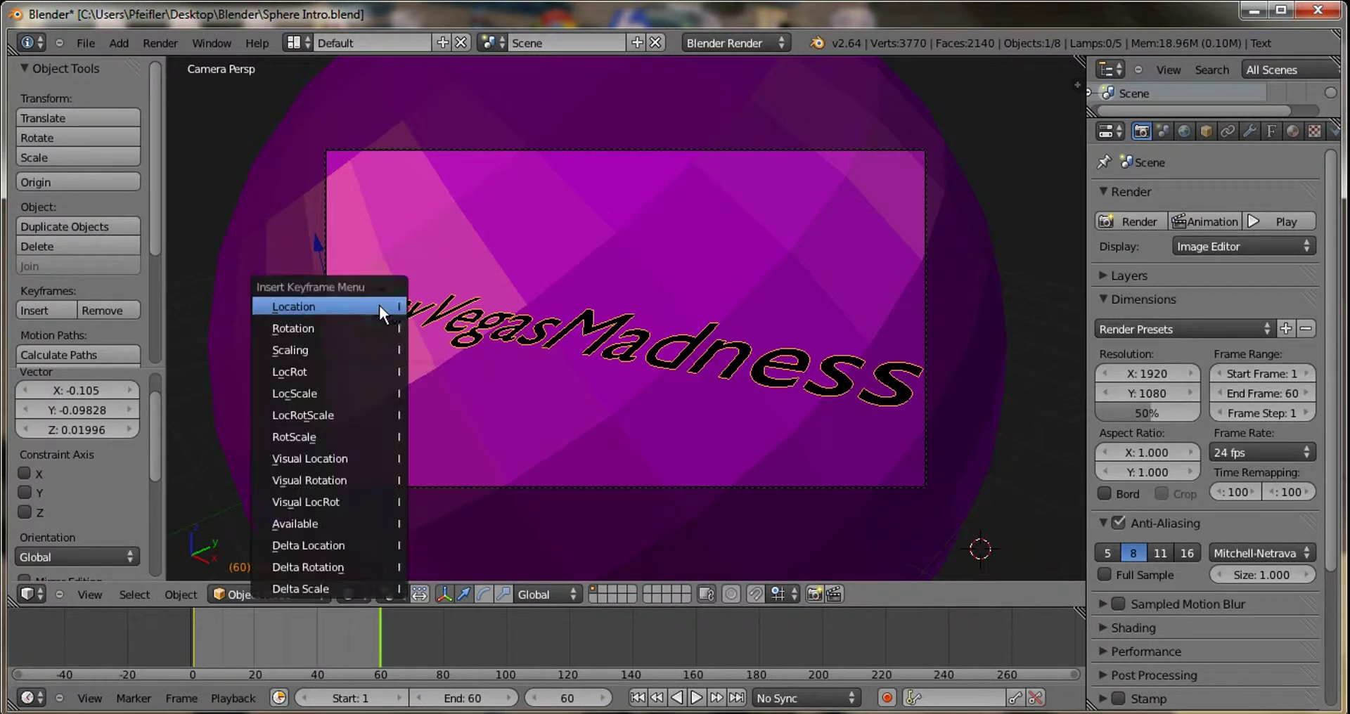
{"action": "left_click", "coordinate": [366, 408]}
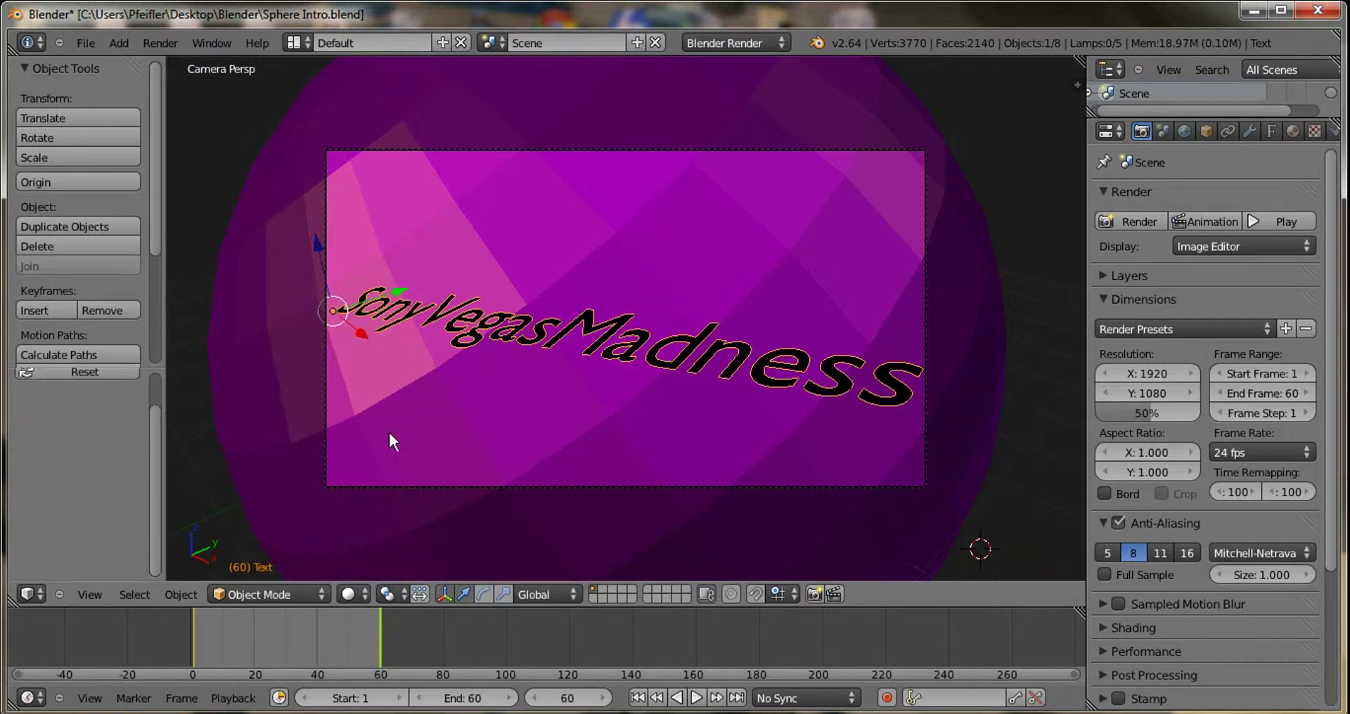
{"action": "left_click", "coordinate": [698, 699]}
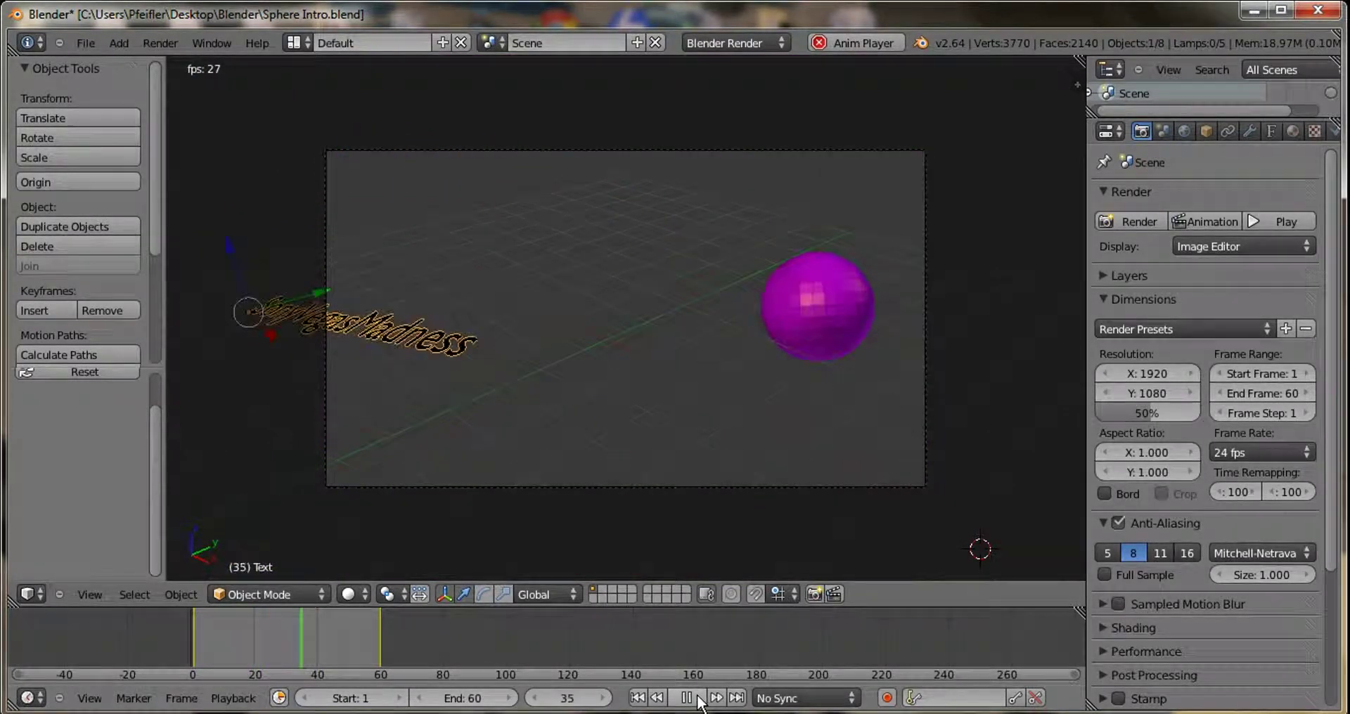
{"action": "key", "text": "Escape"}
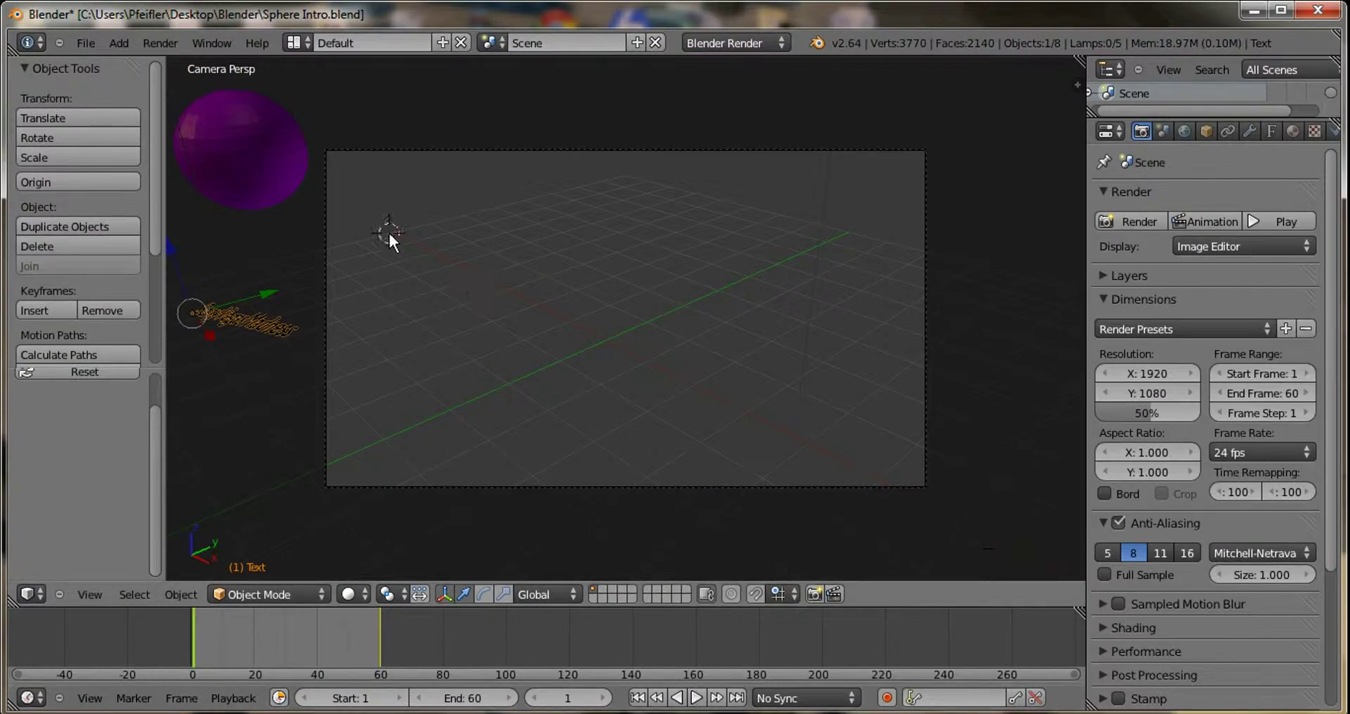
- Set the 3D cursor near the upper middle of the camera frame at frame 1, then quit Blender
{"action": "left_click", "coordinate": [270, 245]}
{"action": "left_click", "coordinate": [469, 249]}
{"action": "left_click", "coordinate": [272, 206]}
{"action": "left_click", "coordinate": [415, 293]}
{"action": "left_click", "coordinate": [537, 192]}
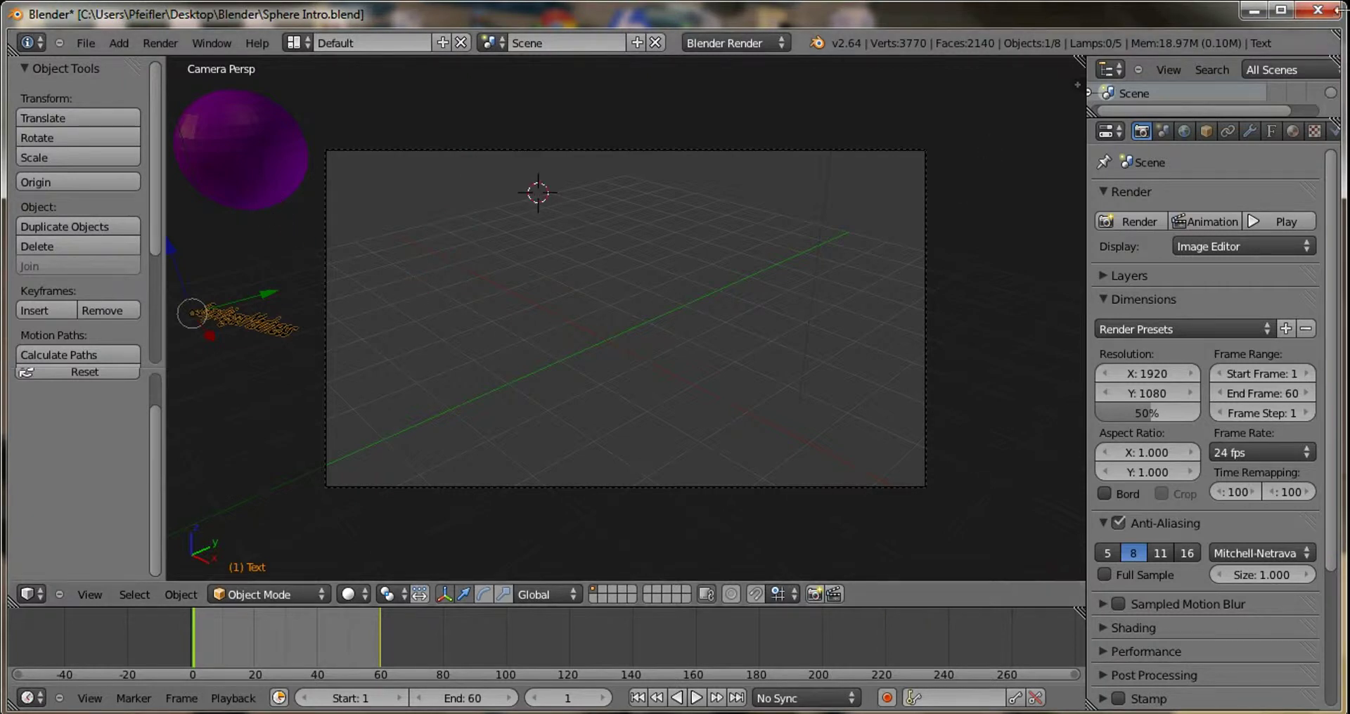
{"action": "left_click", "coordinate": [1310, 15]}
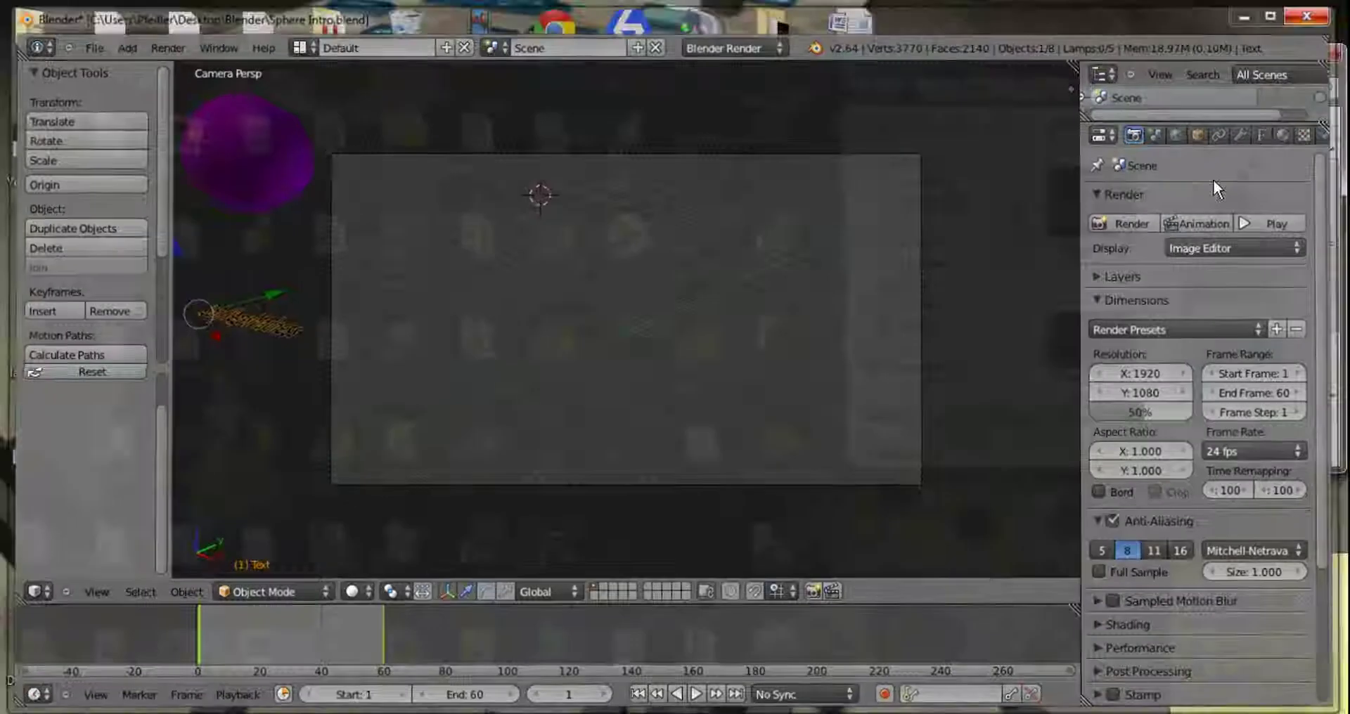